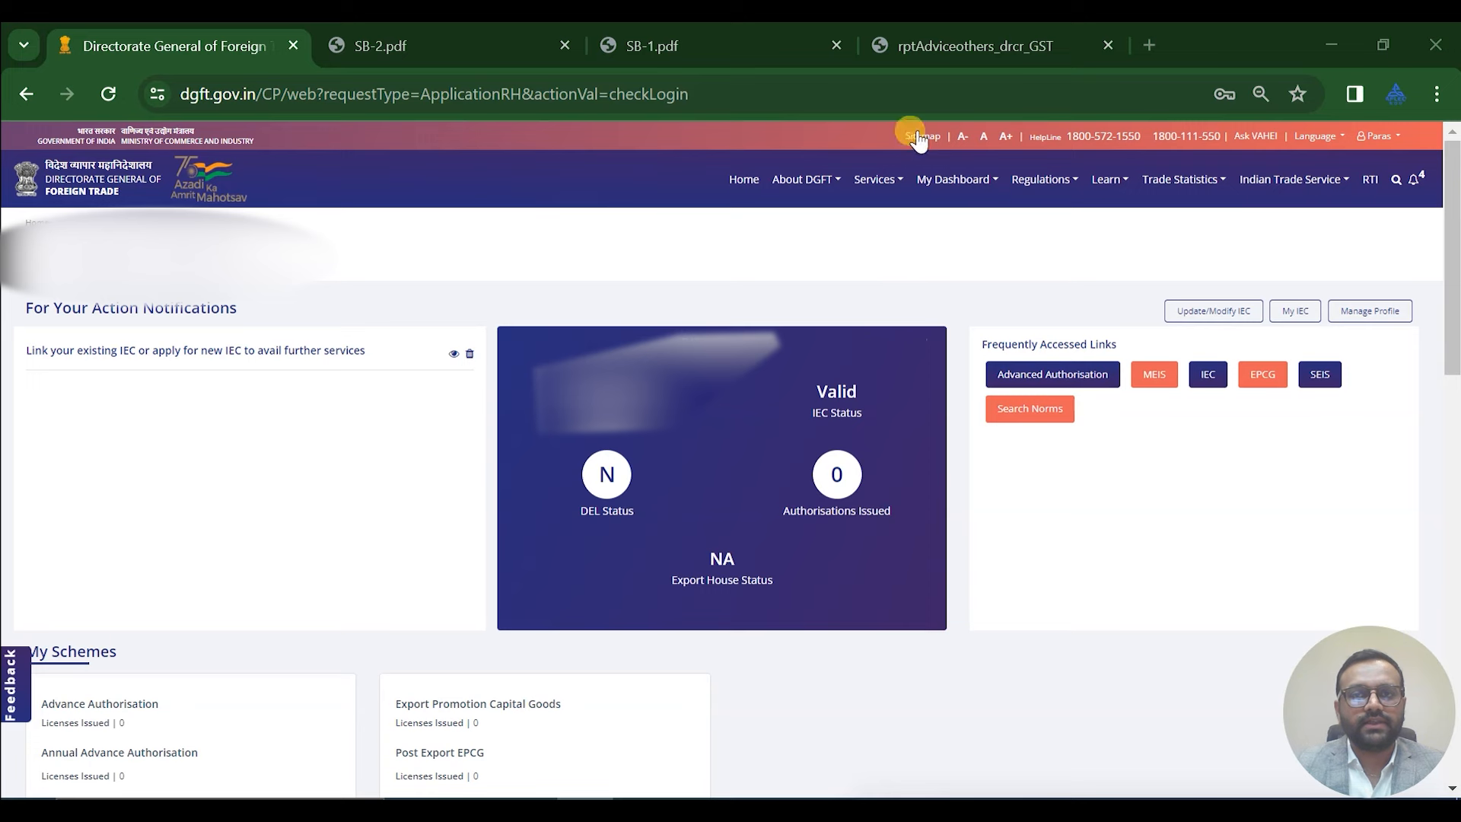
View the HDFC credit advice's USD 44150.00 remittance table, then bring up SB-2.pdf
{"action": "left_click", "coordinate": [956, 38]}
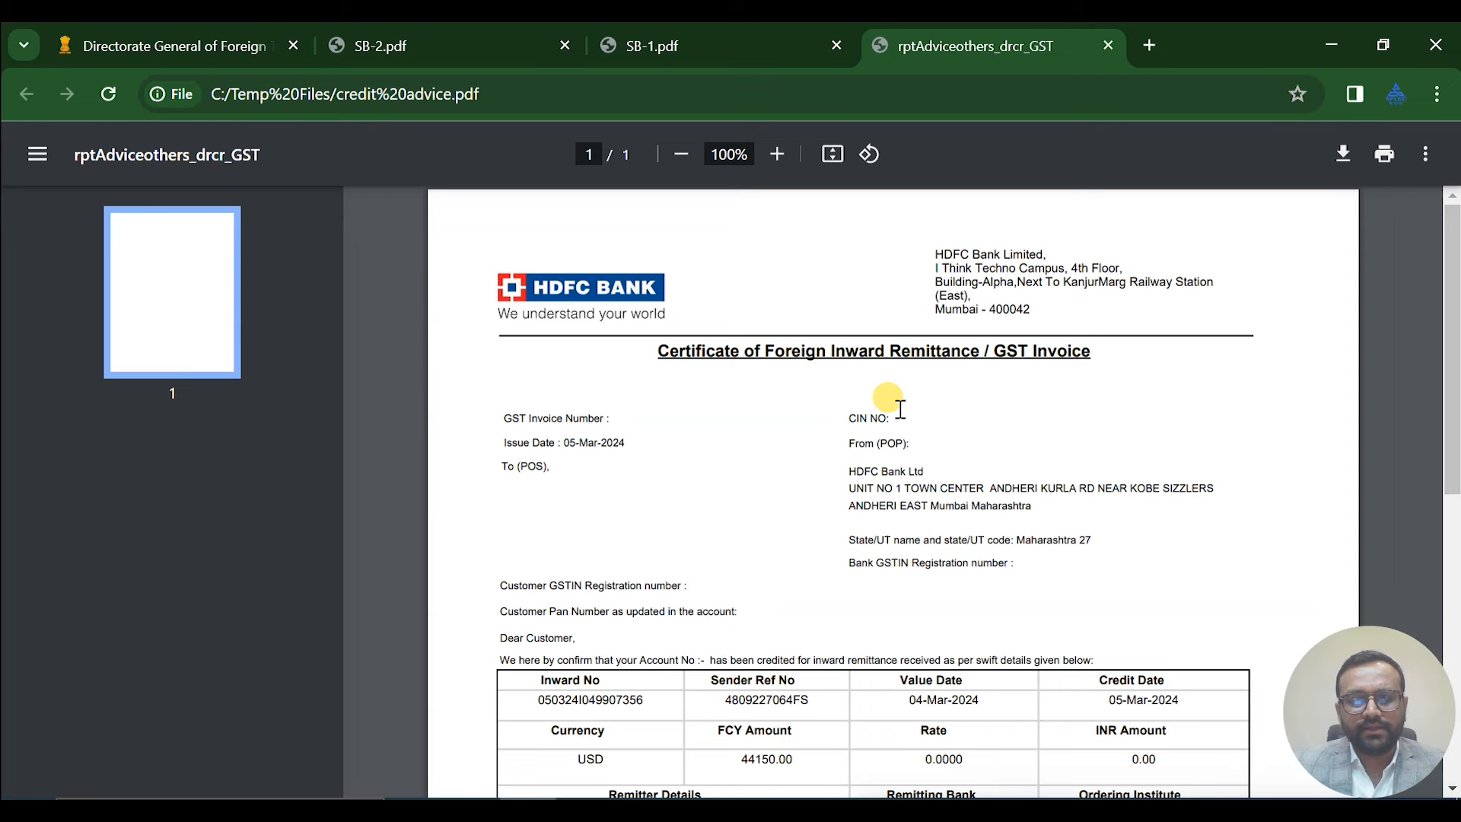
{"action": "scroll", "coordinate": [885, 399], "scroll_direction": "down", "scroll_amount": 2}
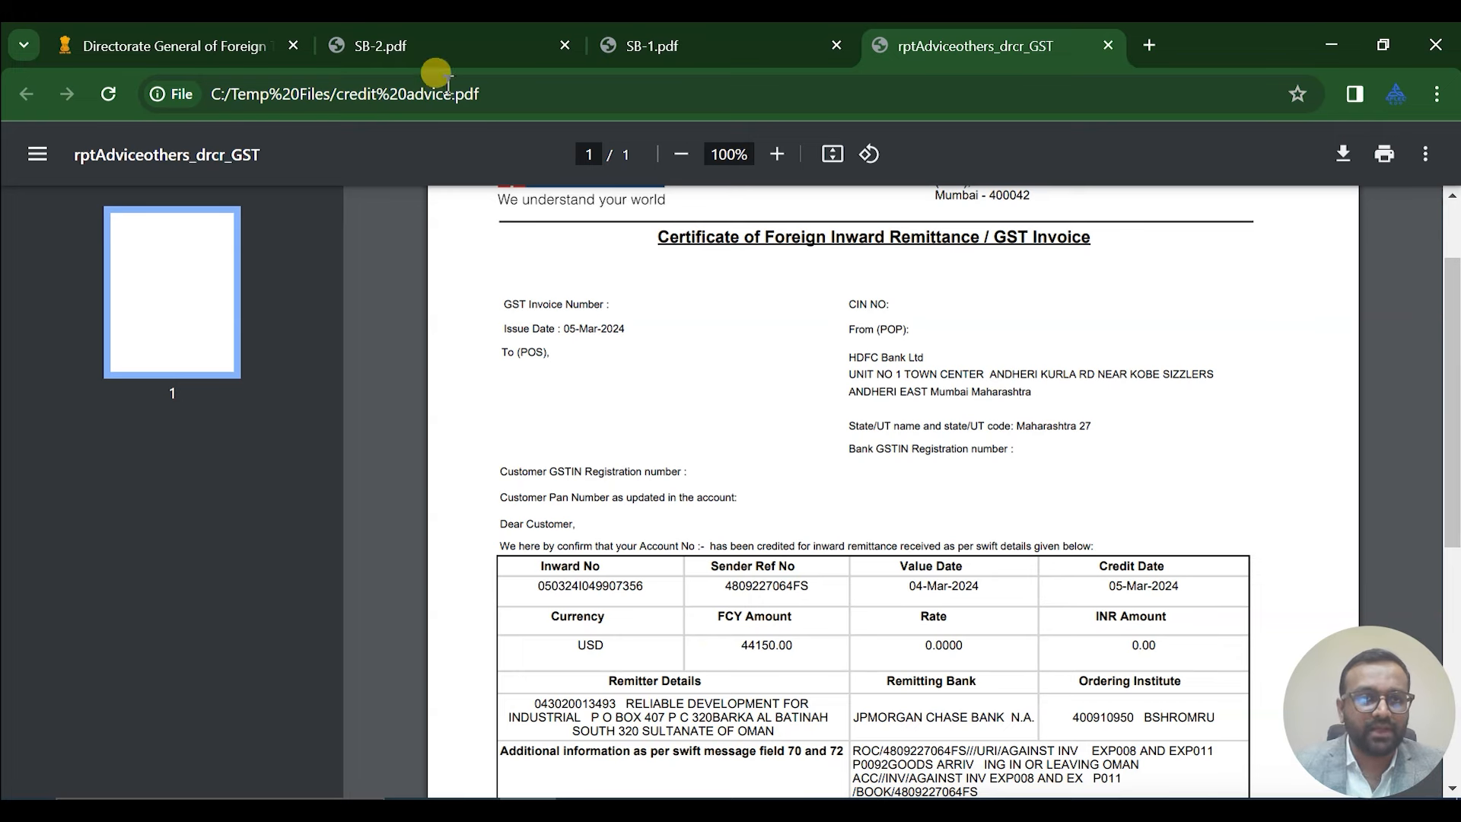
{"action": "left_click", "coordinate": [438, 44]}
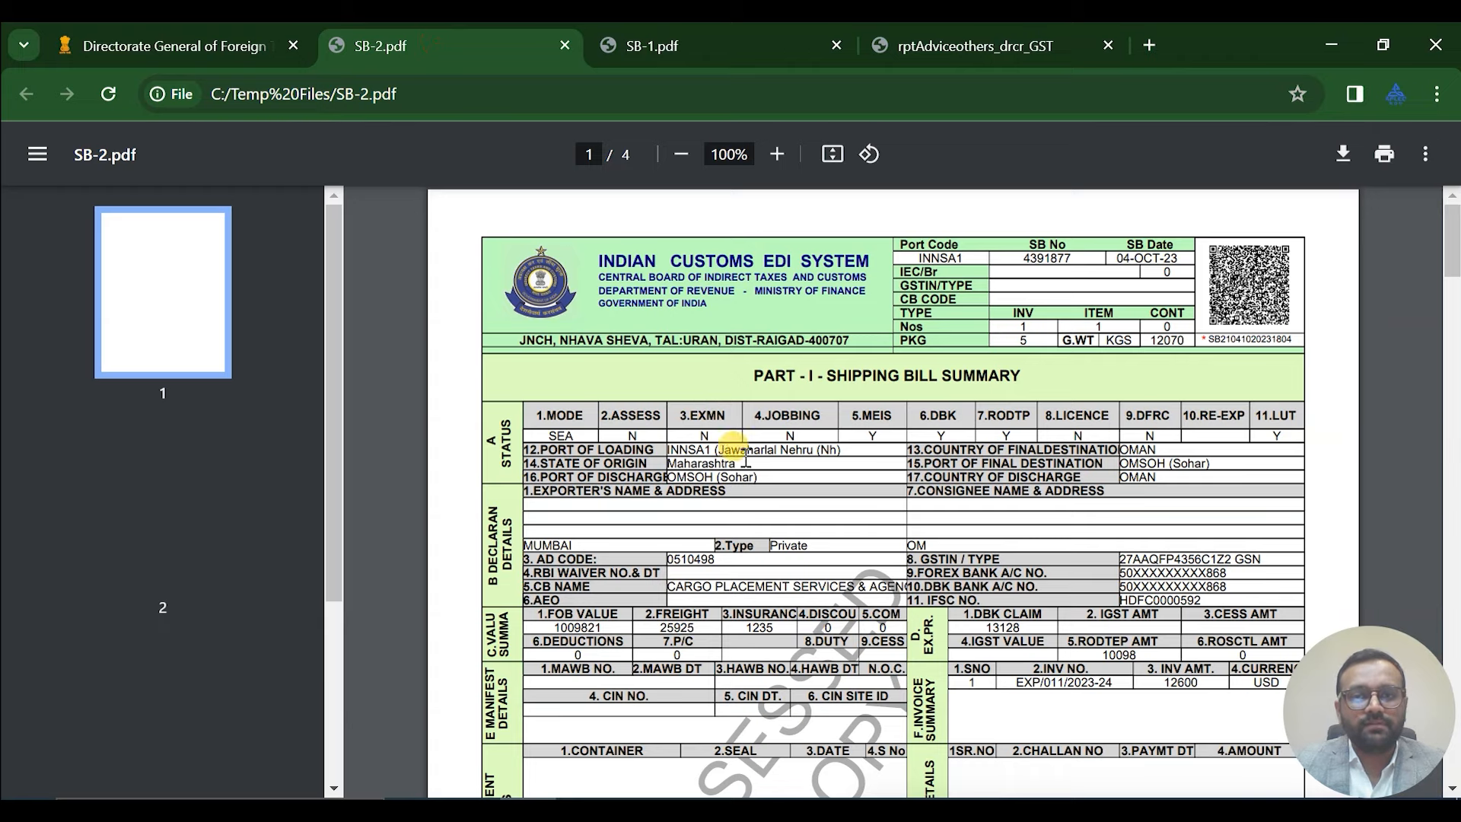
Scroll SB-2.pdf down to its invoice page to read the invoice total
{"action": "scroll", "coordinate": [825, 439], "scroll_direction": "down", "scroll_amount": 3}
{"action": "scroll", "coordinate": [825, 439], "scroll_direction": "down", "scroll_amount": 15}
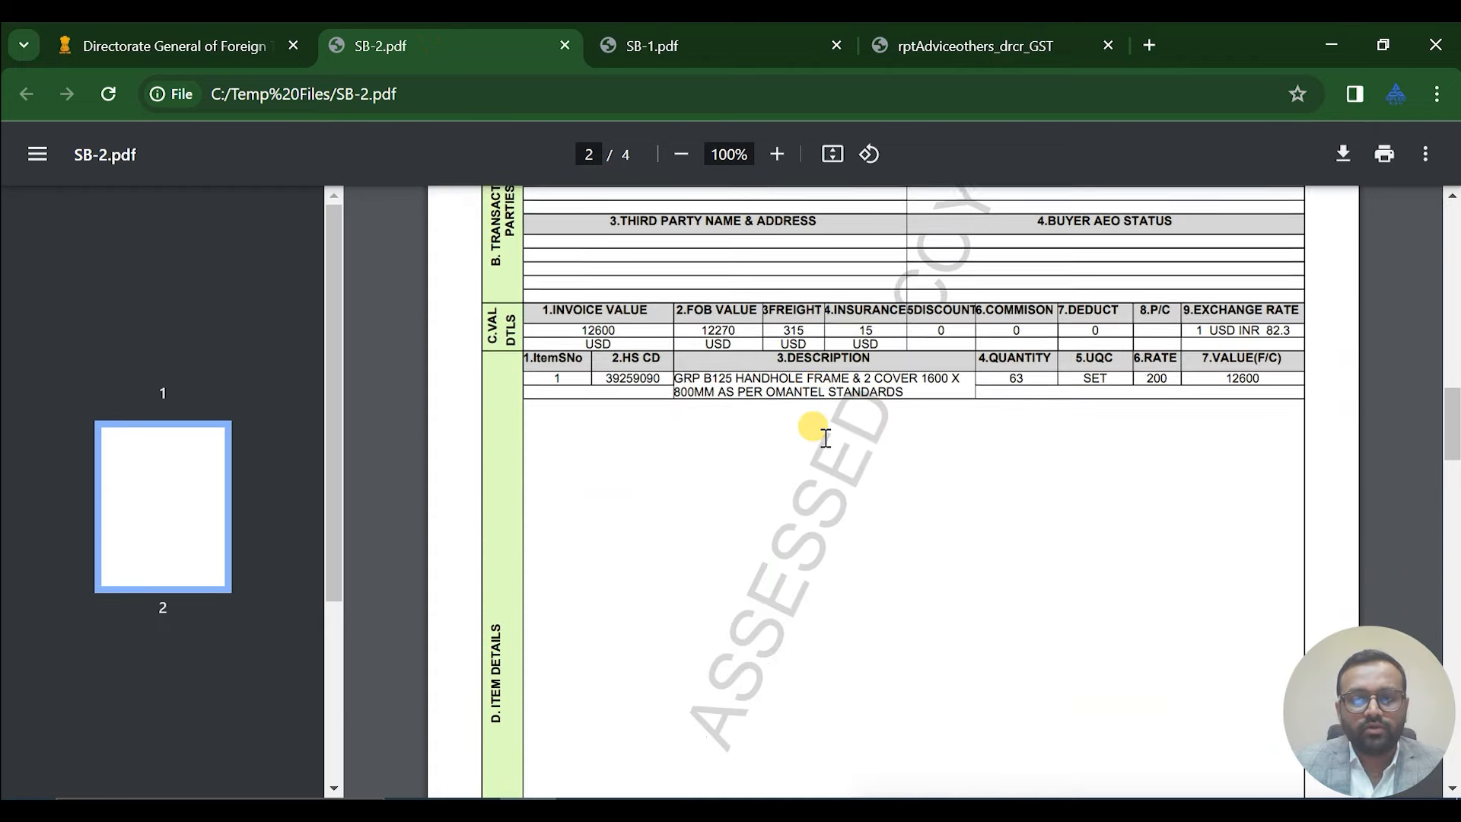
{"action": "scroll", "coordinate": [826, 439], "scroll_direction": "down", "scroll_amount": 15}
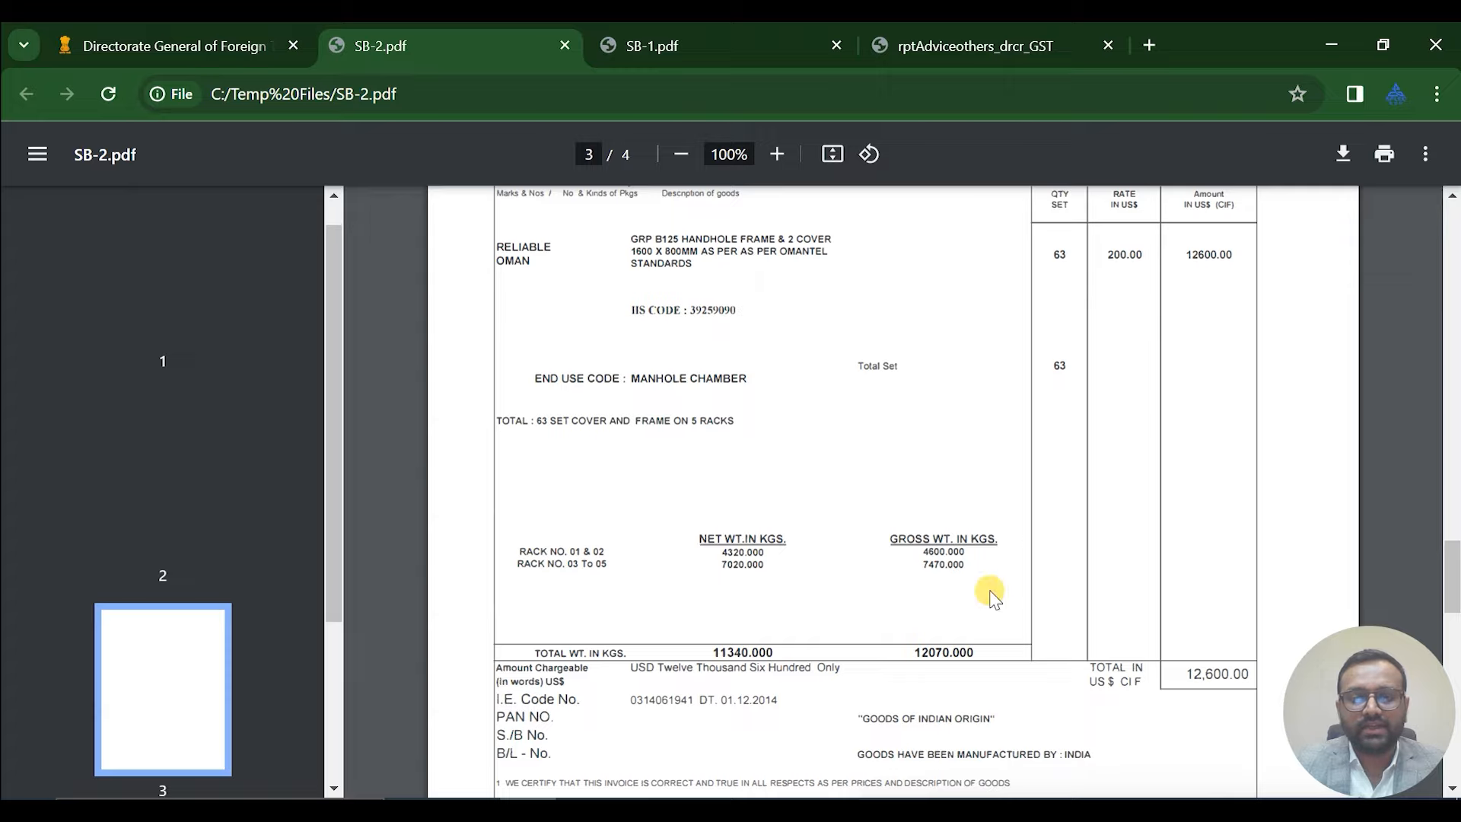
Check the SB-1 invoice total, recheck the credit advice, then return to the DGFT dashboard
{"action": "left_click", "coordinate": [611, 49]}
{"action": "scroll", "coordinate": [889, 346], "scroll_direction": "down", "scroll_amount": 2}
{"action": "scroll", "coordinate": [889, 346], "scroll_direction": "down", "scroll_amount": 15}
{"action": "scroll", "coordinate": [888, 347], "scroll_direction": "down", "scroll_amount": 15}
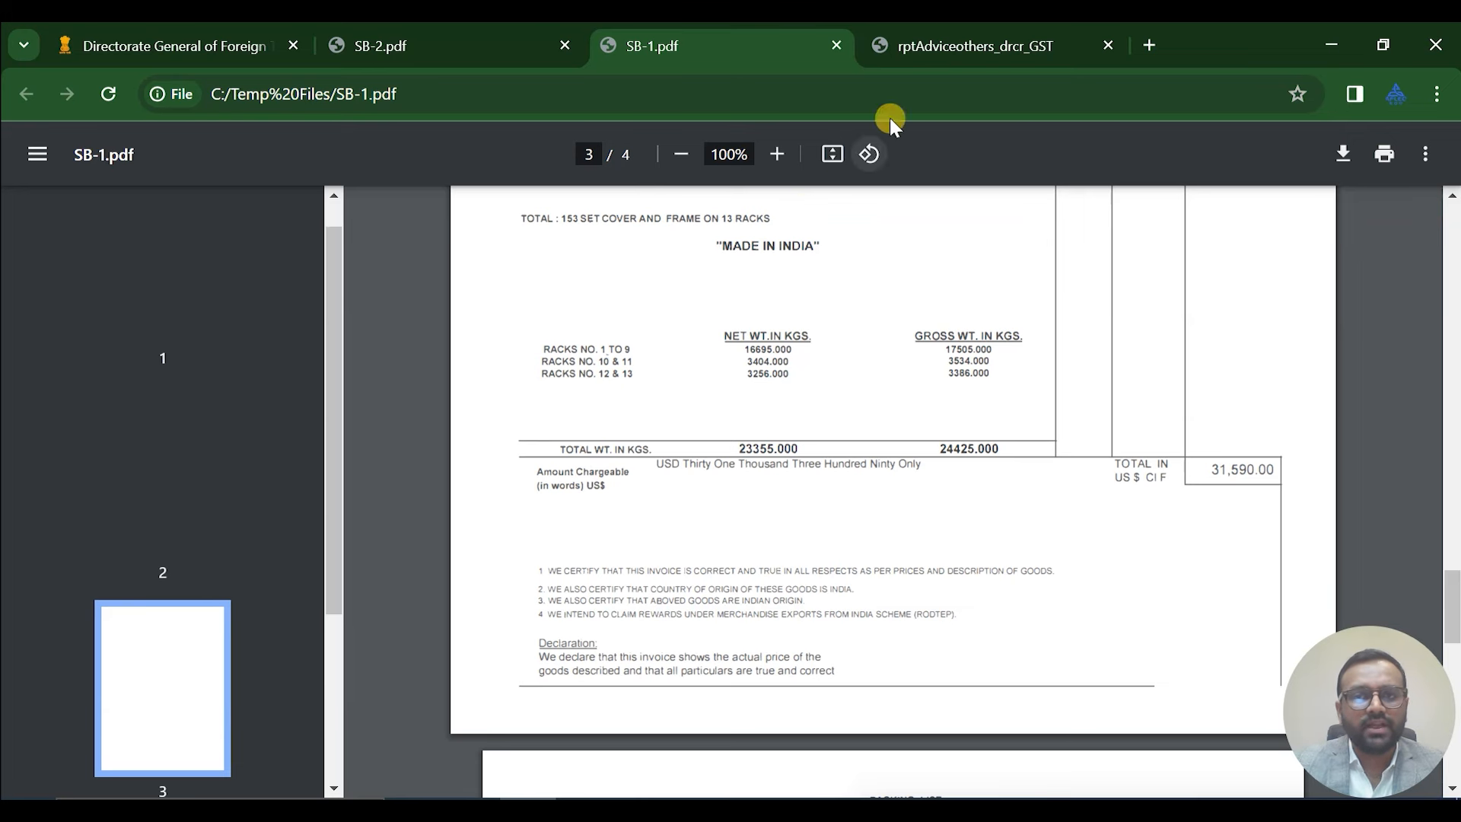
{"action": "left_click", "coordinate": [966, 51]}
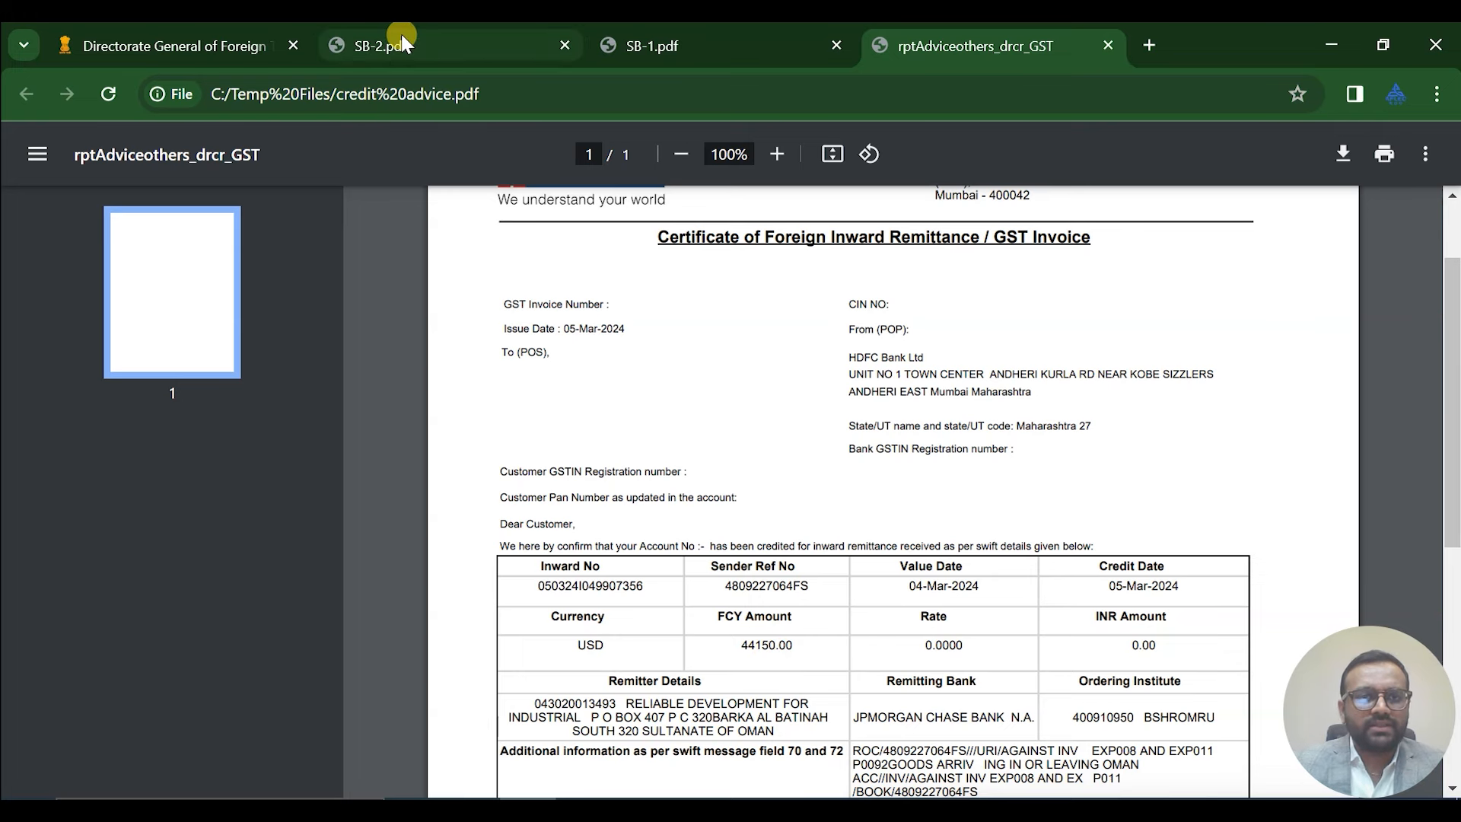
{"action": "left_click", "coordinate": [190, 53]}
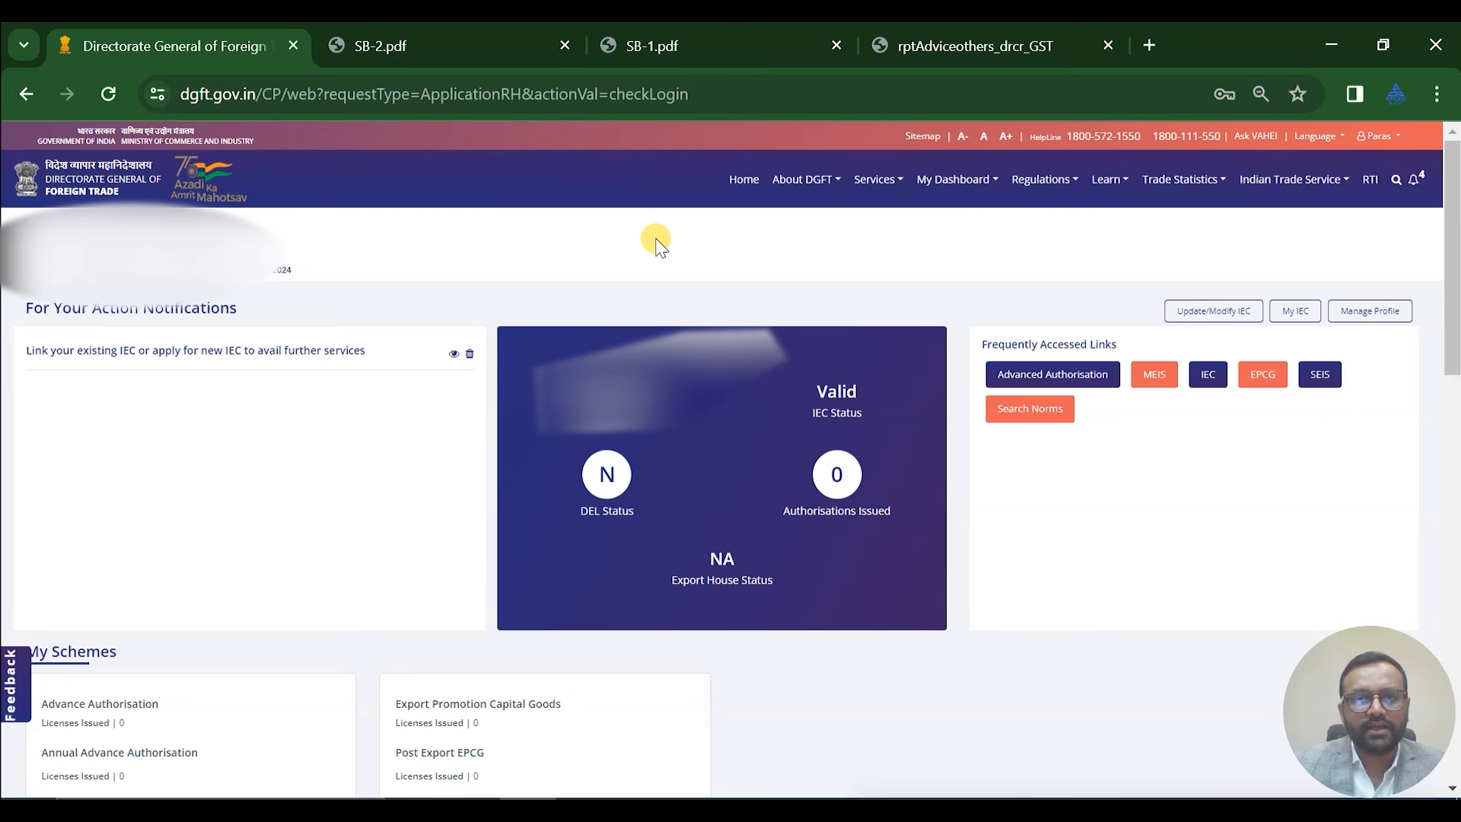
Go to Services > eBRC, glance at the credit advice again, and come back
{"action": "left_click", "coordinate": [872, 182]}
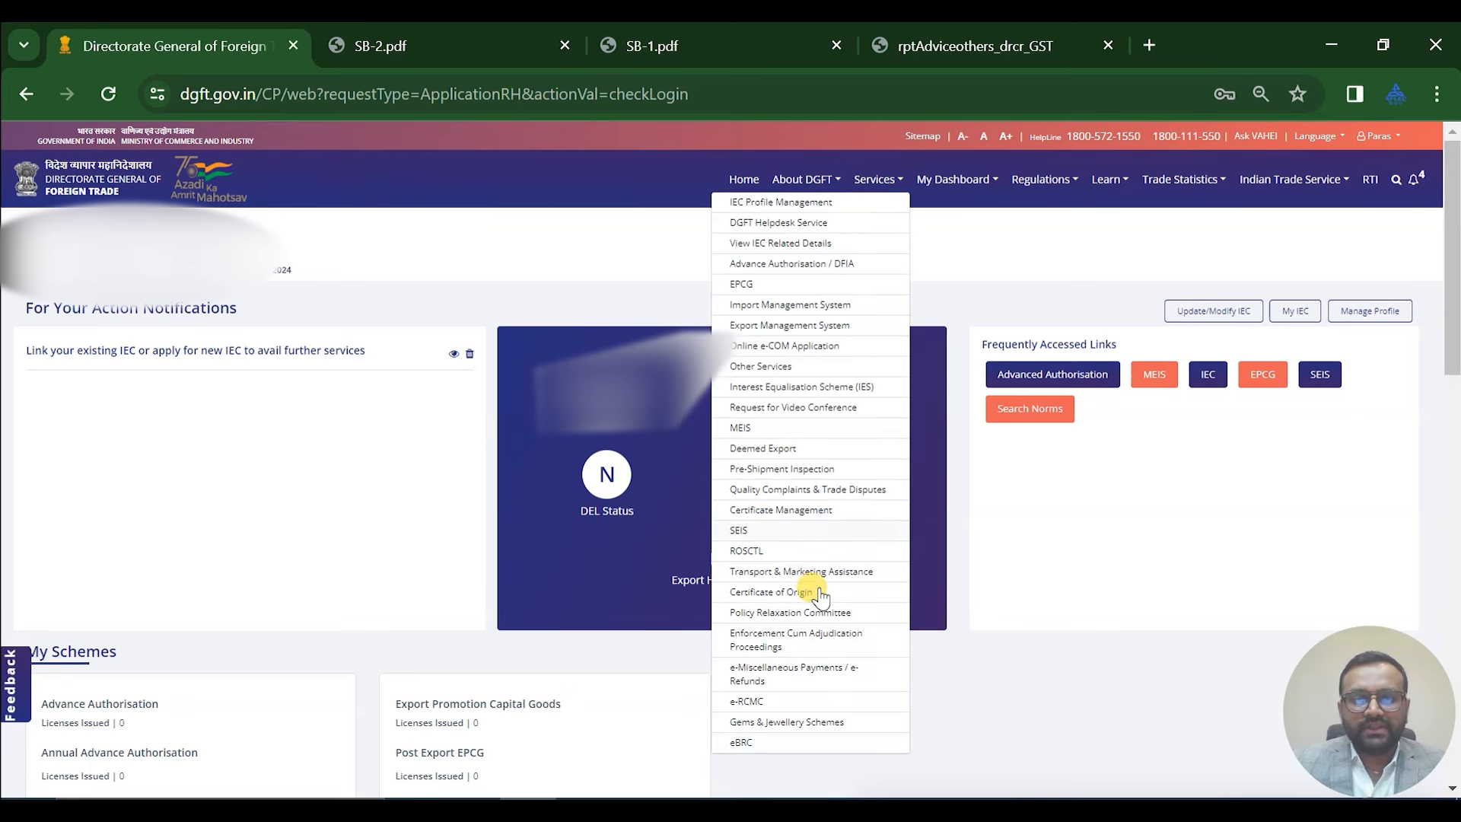
{"action": "left_click", "coordinate": [809, 742]}
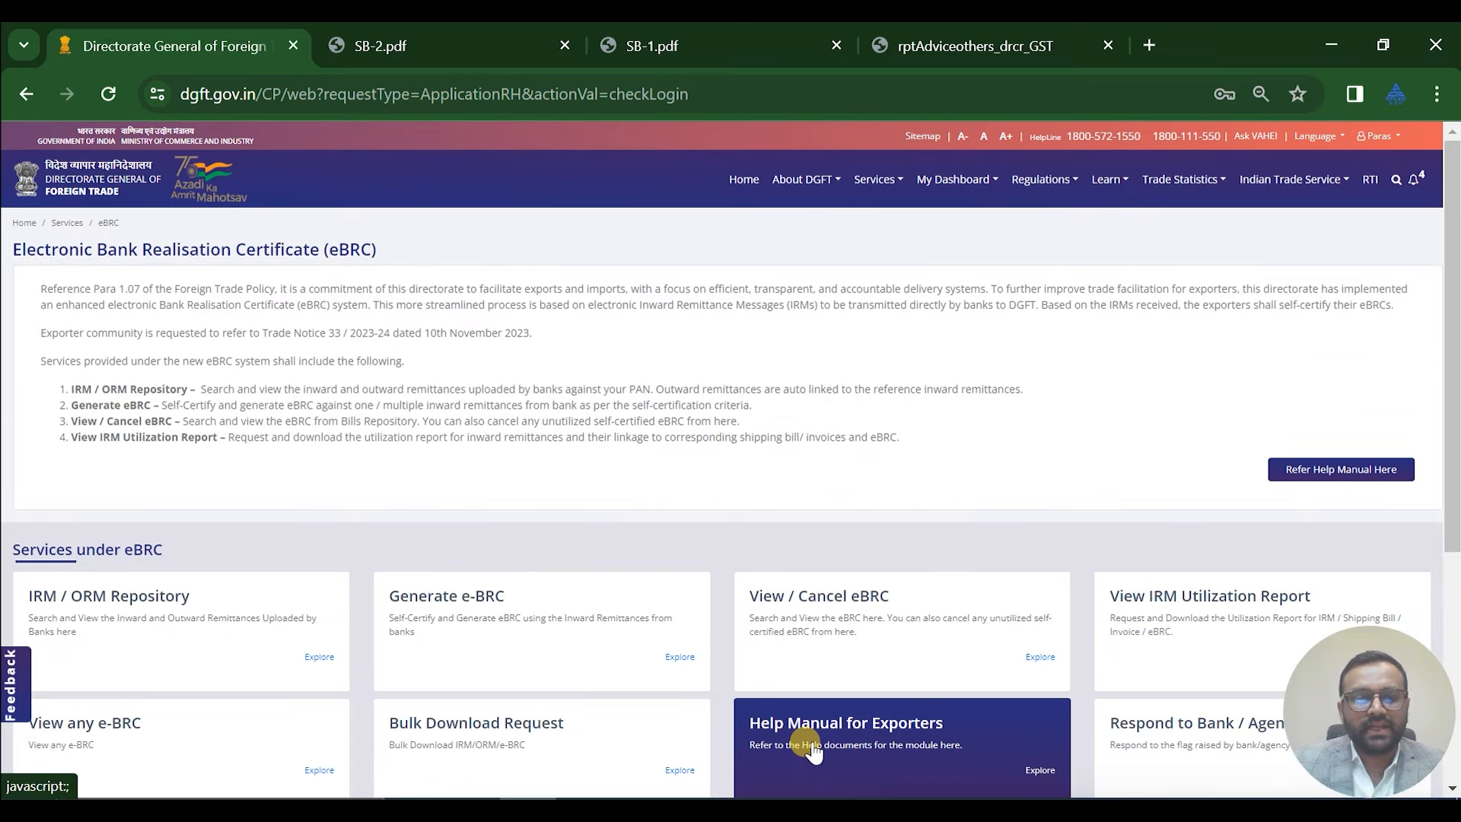
{"action": "scroll", "coordinate": [603, 290], "scroll_direction": "down", "scroll_amount": 3}
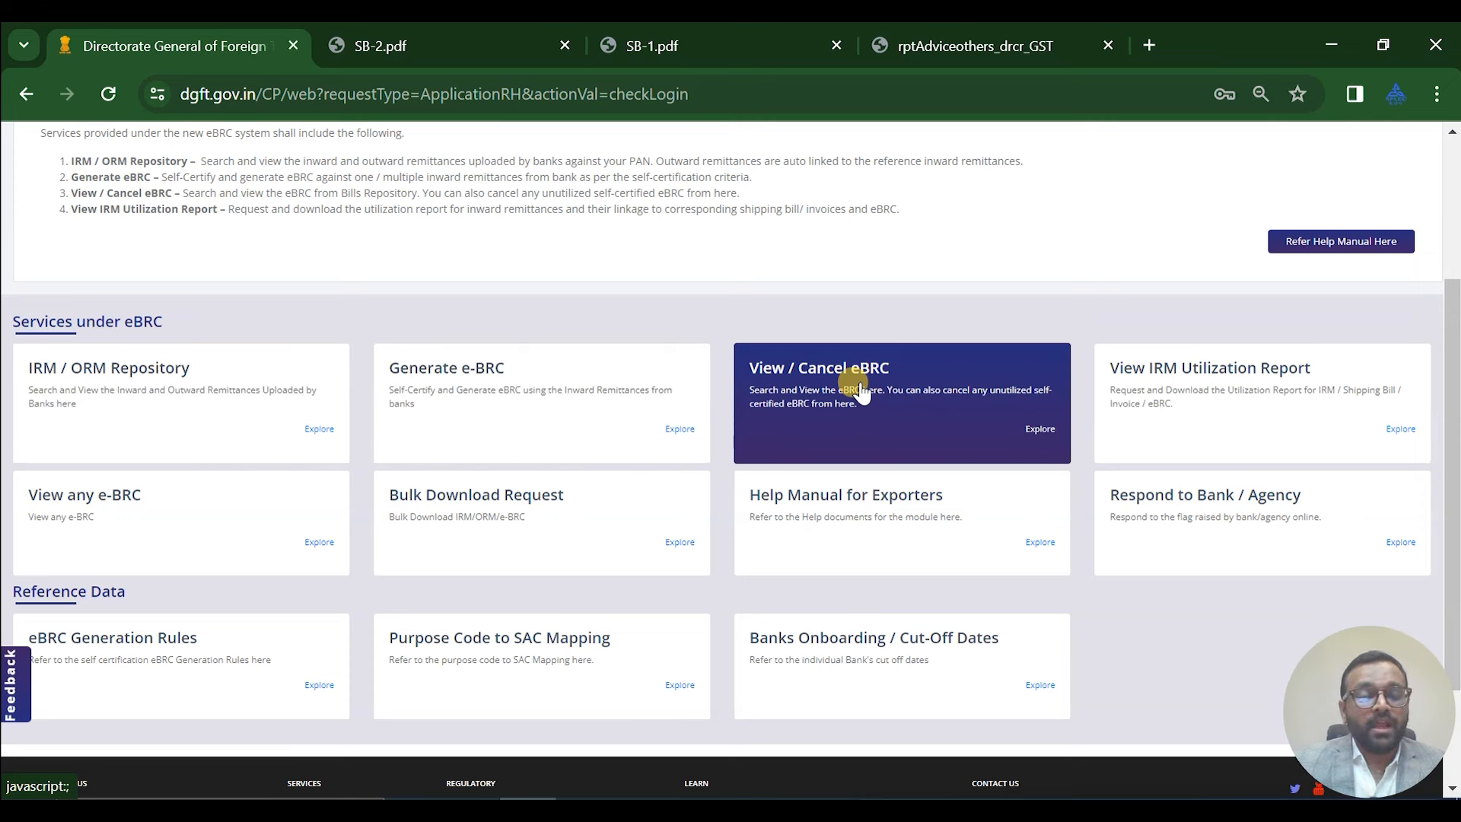
{"action": "left_click", "coordinate": [922, 50]}
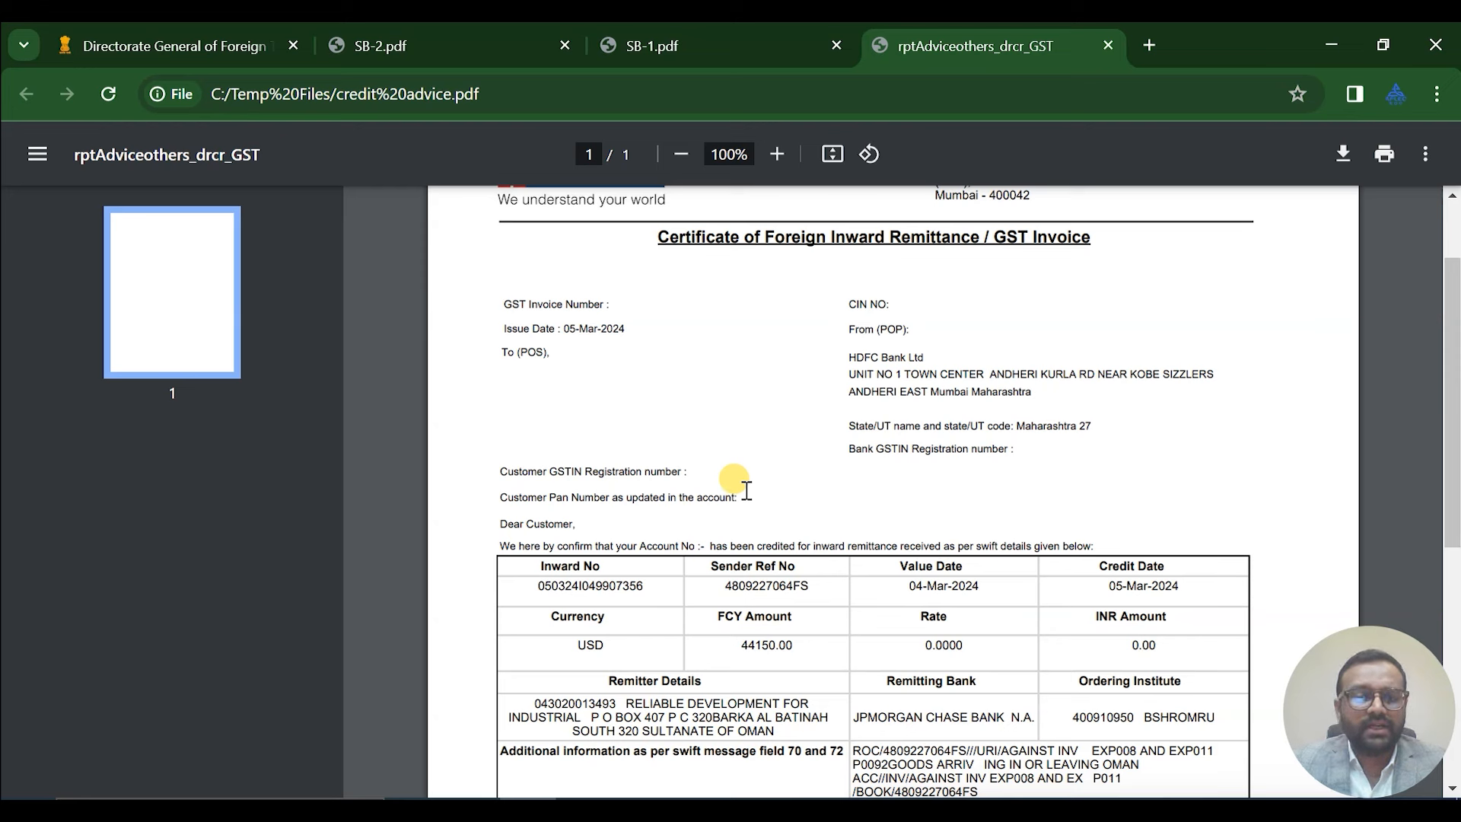
{"action": "left_click", "coordinate": [204, 49]}
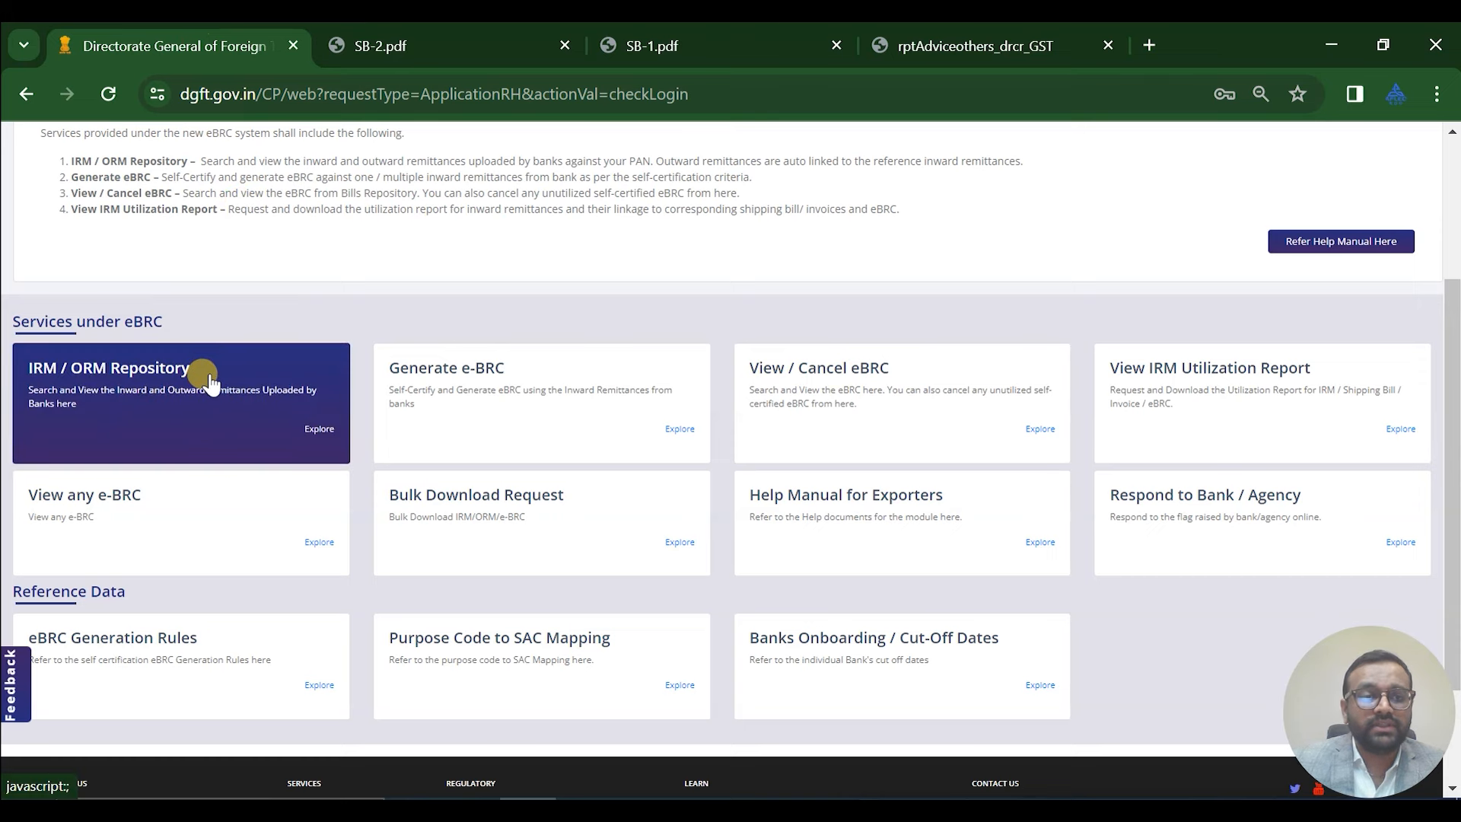
Search the IRM / ORM Repository for remittances from 04/03/2024 to 10/03/2024
{"action": "left_click", "coordinate": [207, 398]}
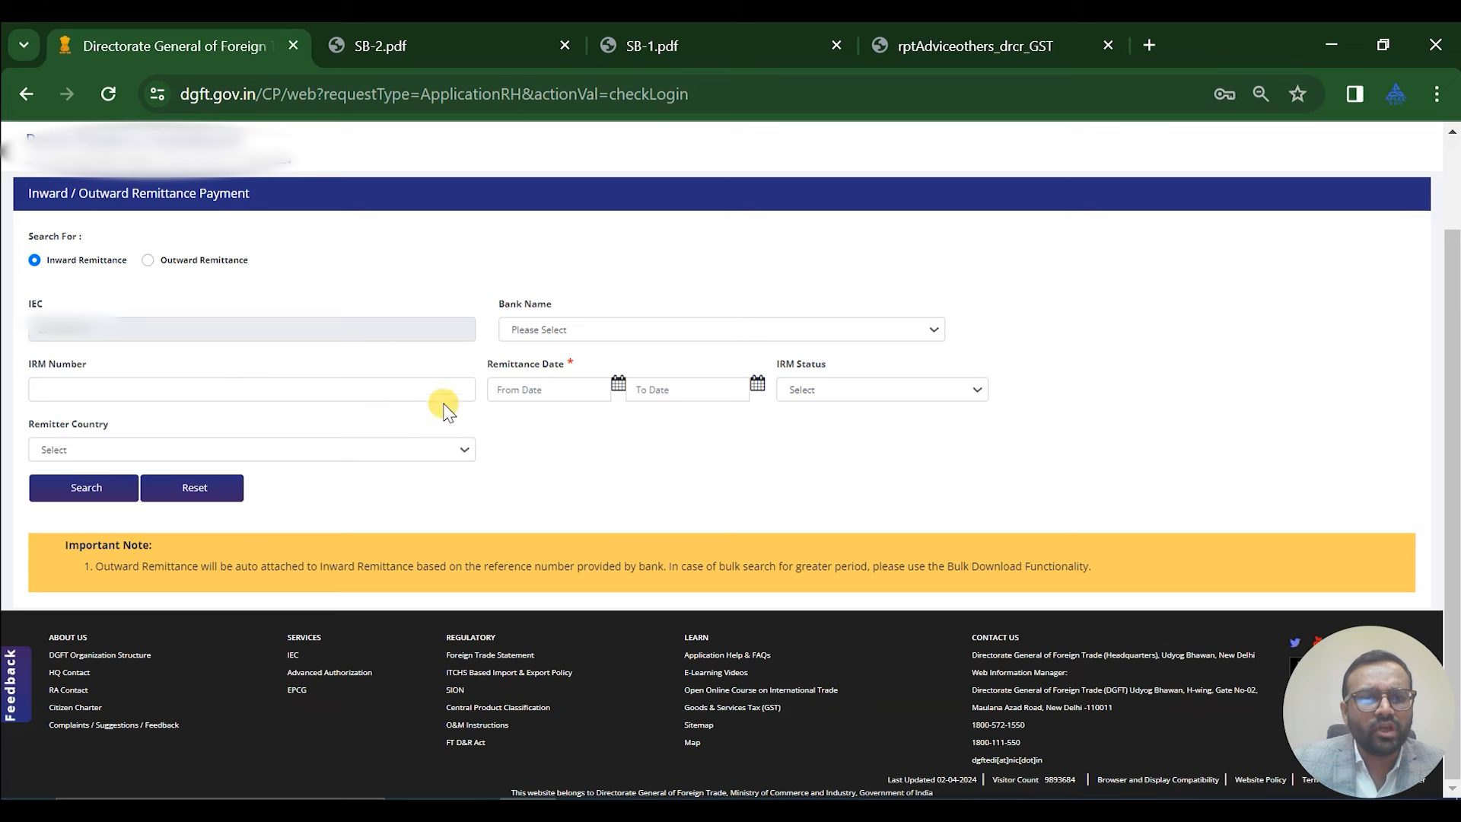
{"action": "left_click", "coordinate": [534, 388]}
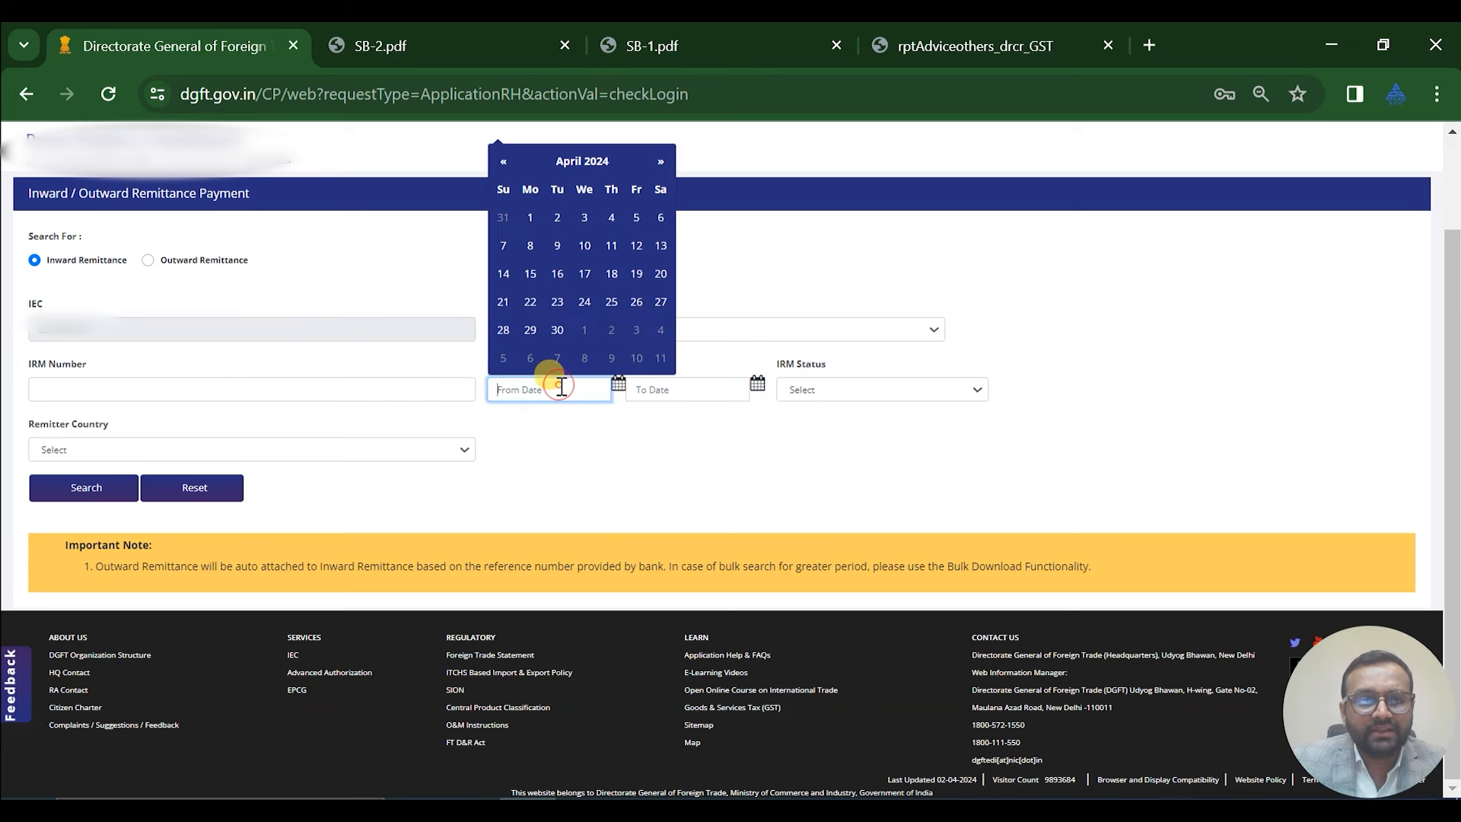
{"action": "left_click", "coordinate": [504, 164]}
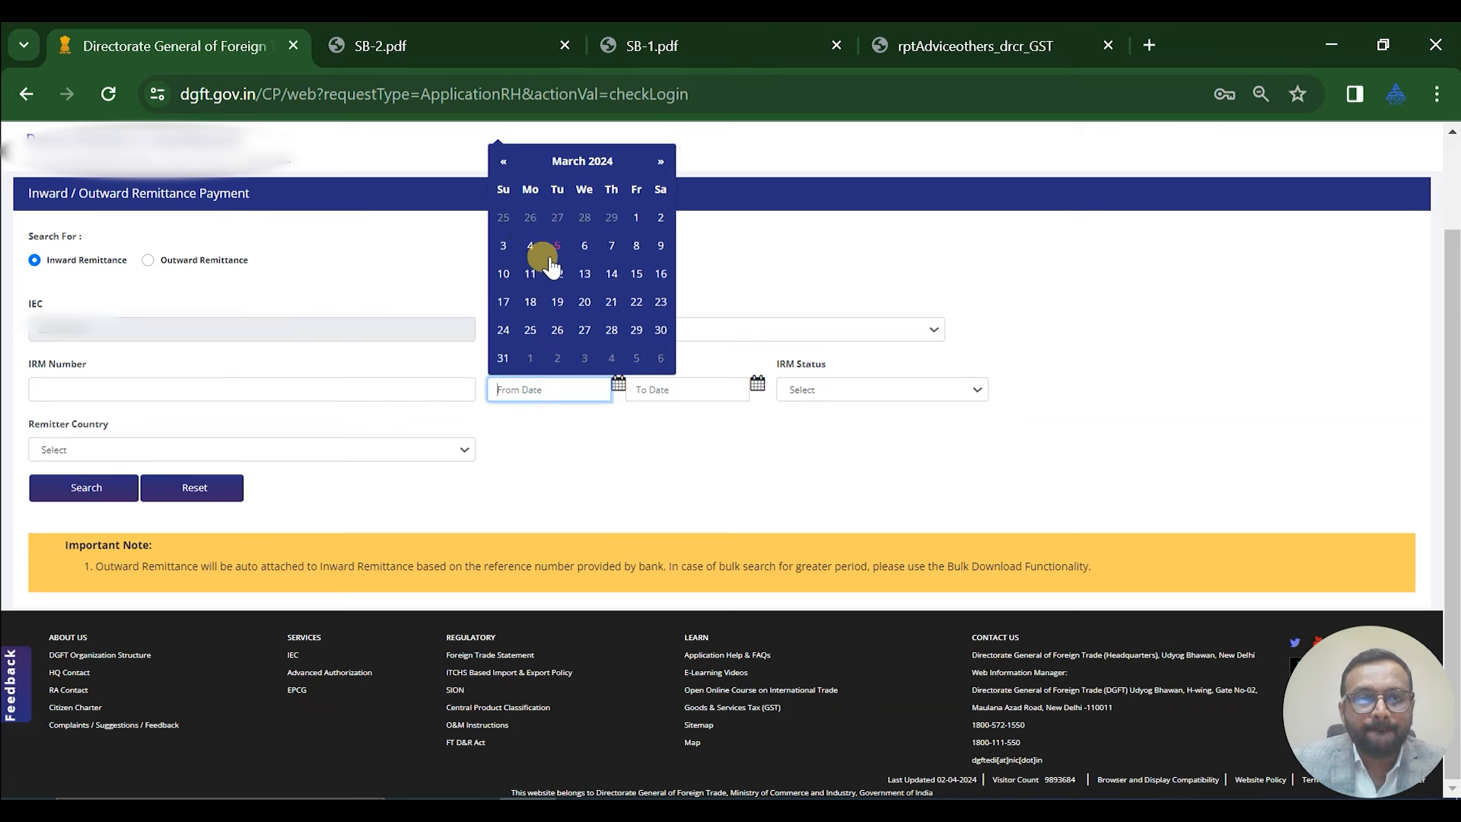
{"action": "left_click", "coordinate": [527, 246]}
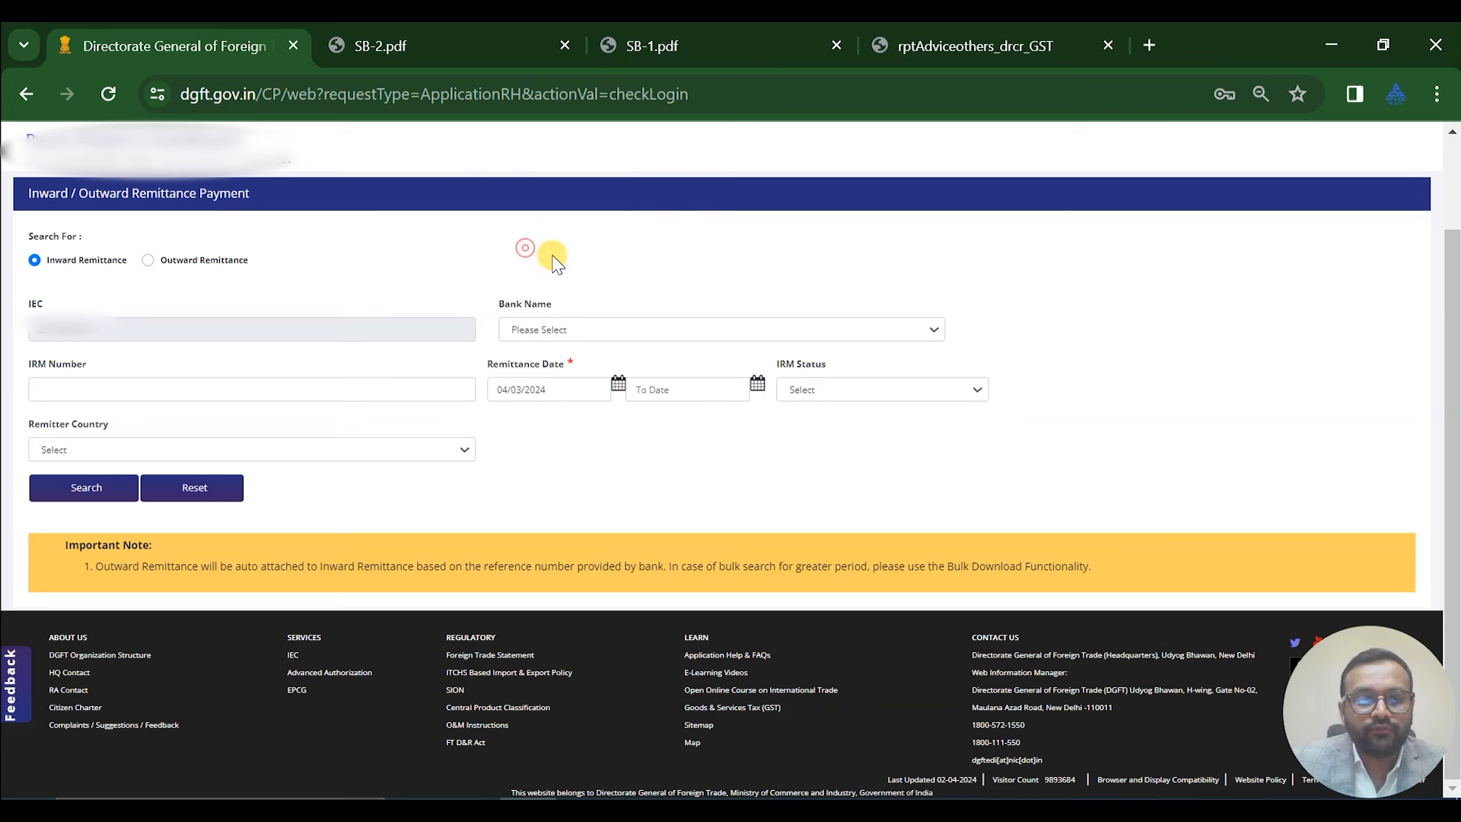
{"action": "left_click", "coordinate": [659, 386]}
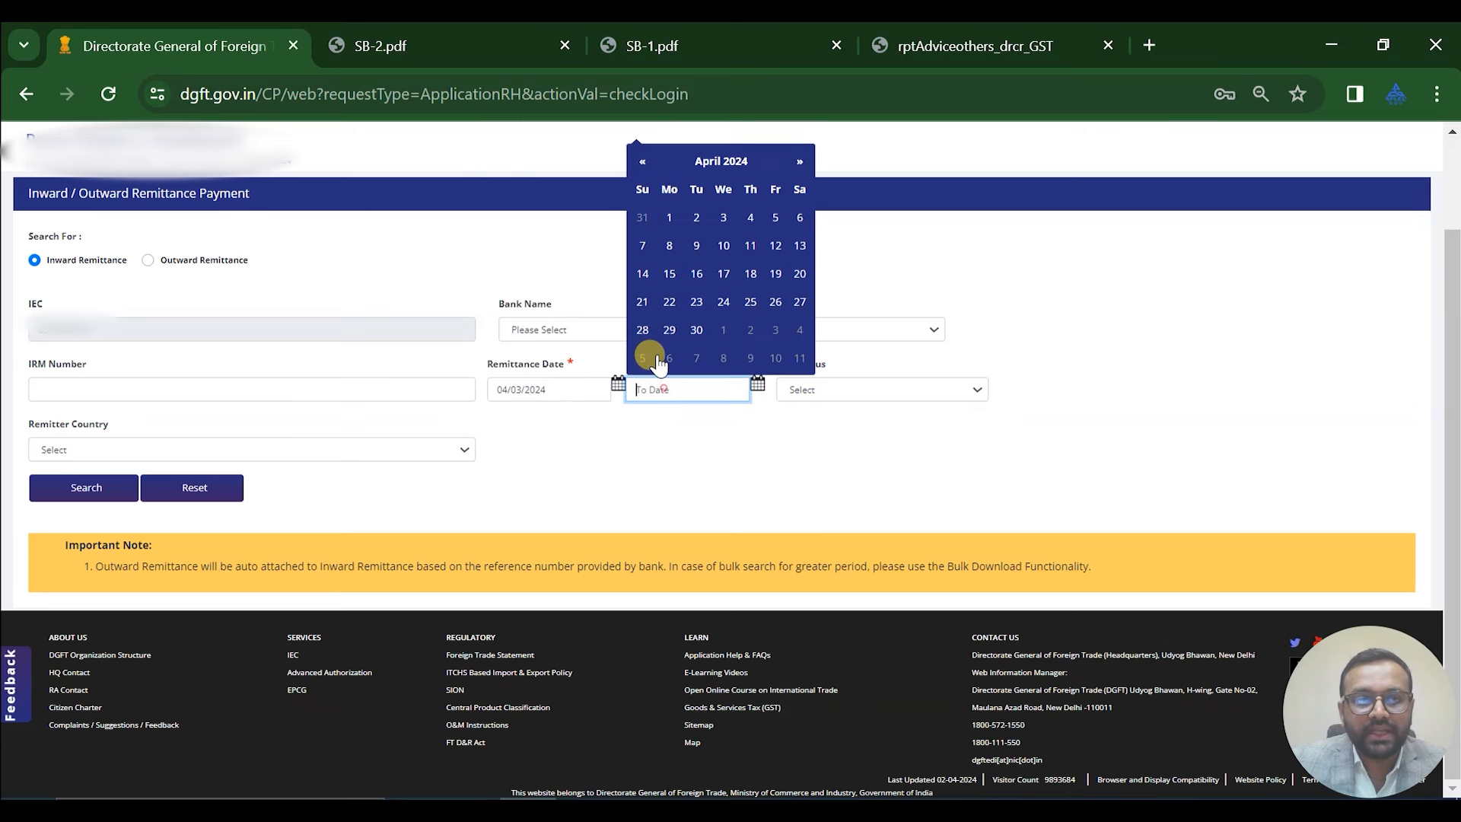
{"action": "left_click", "coordinate": [643, 163]}
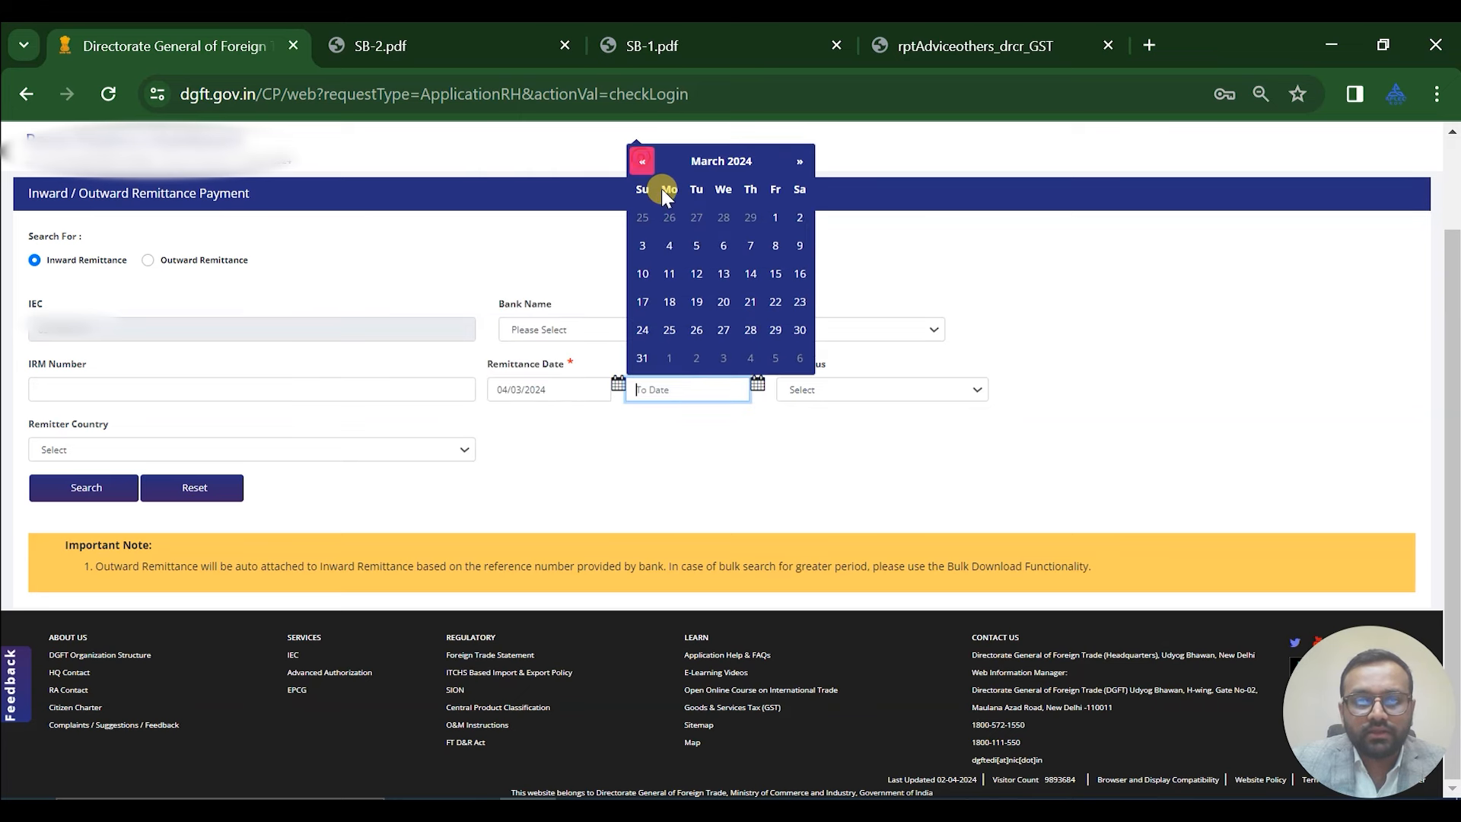
{"action": "left_click", "coordinate": [643, 273]}
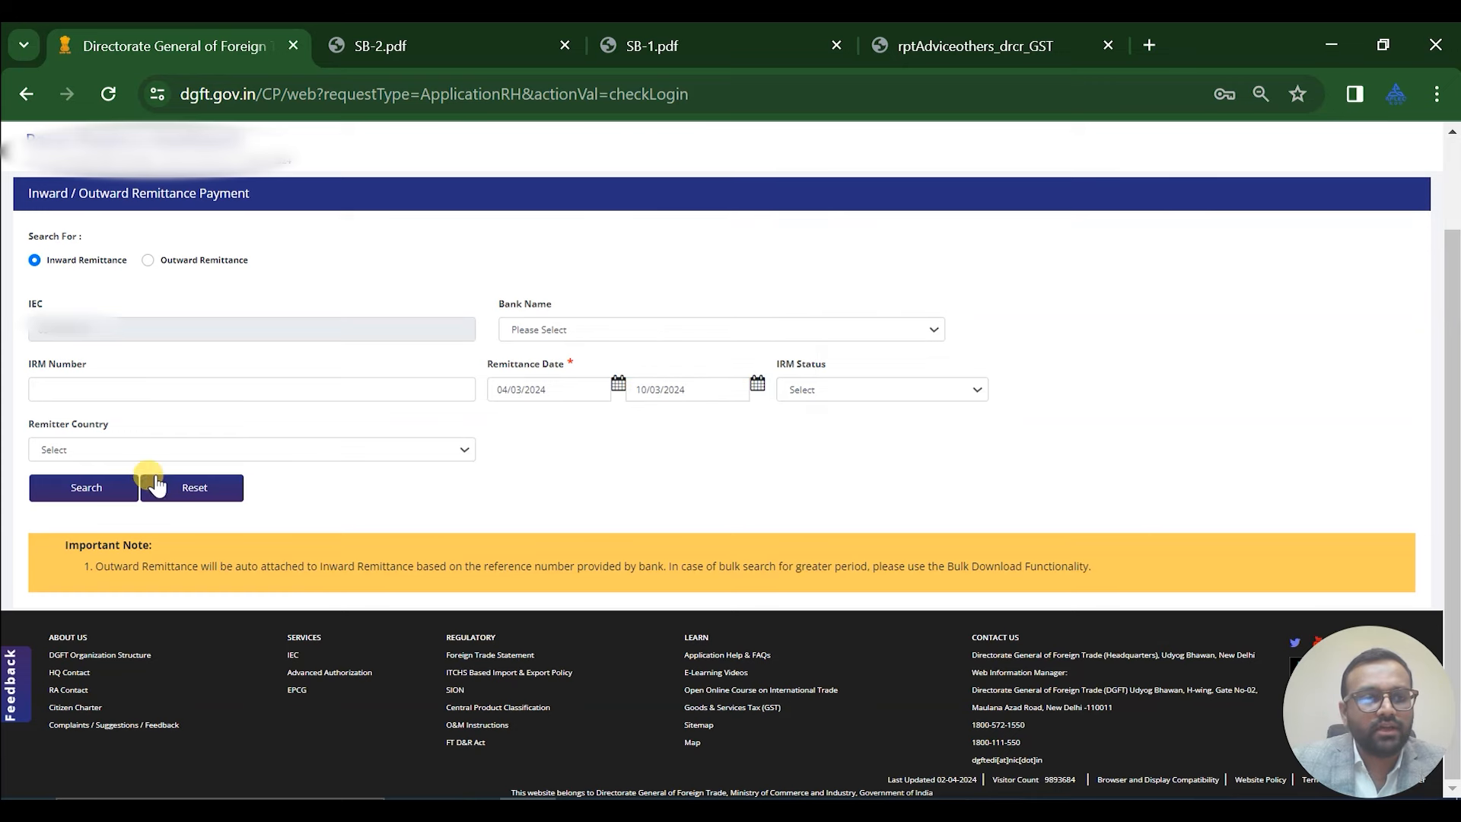
{"action": "left_click", "coordinate": [96, 489]}
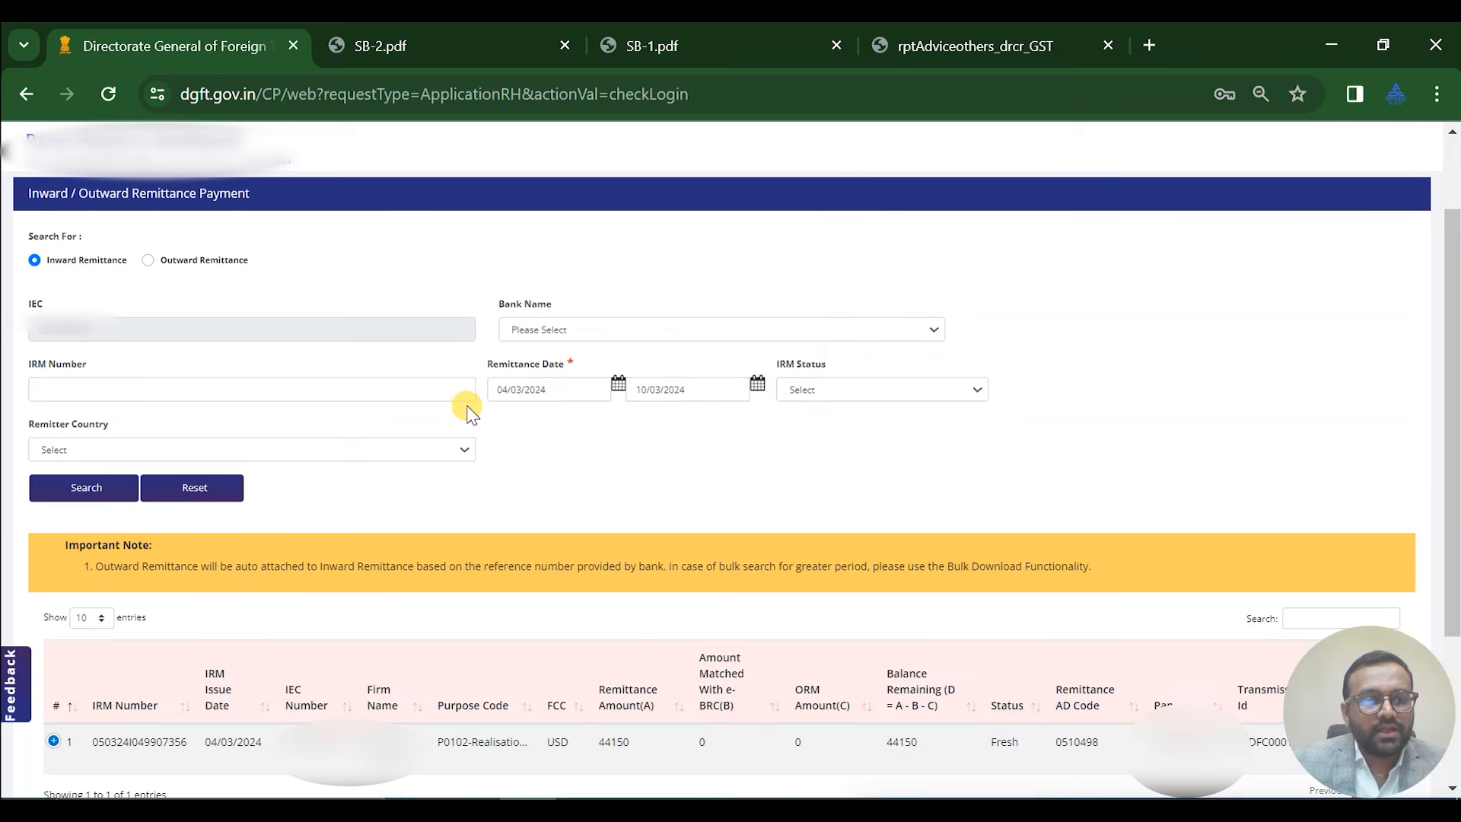
Expand the USD 44150 Oman remittance row to view its remitter details
{"action": "scroll", "coordinate": [468, 411], "scroll_direction": "down", "scroll_amount": 3}
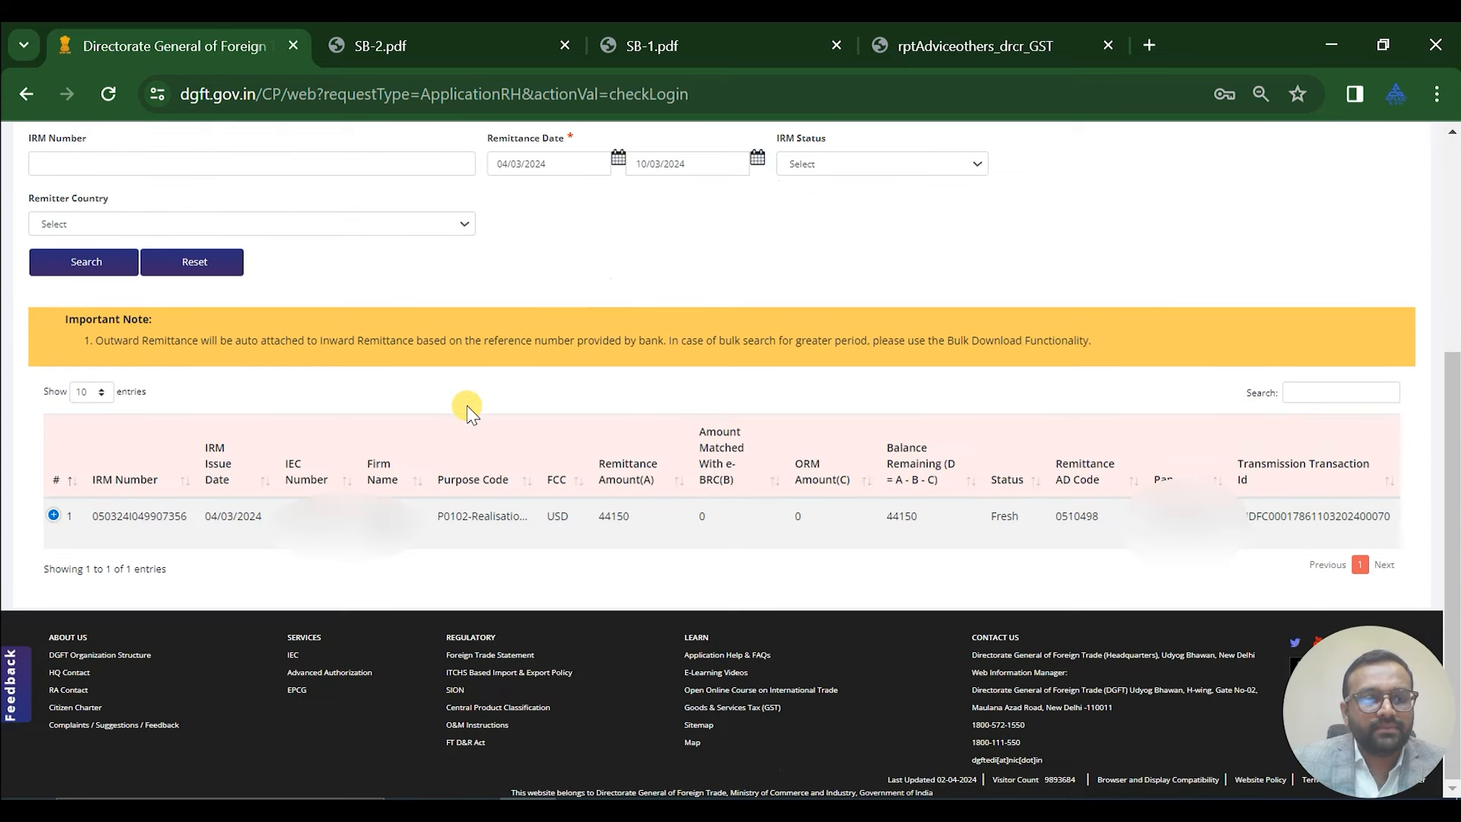
{"action": "left_click", "coordinate": [54, 517]}
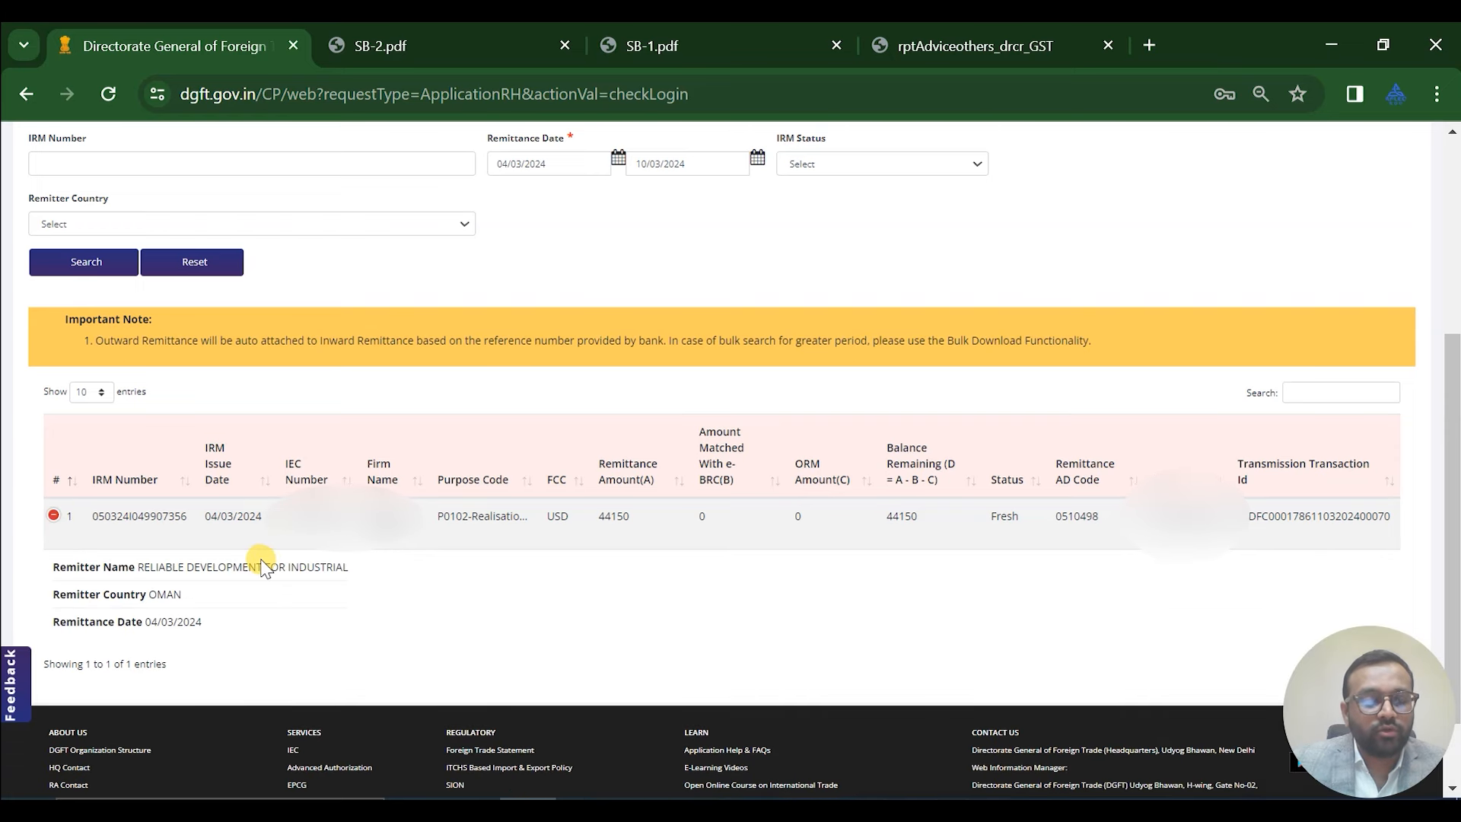
{"action": "scroll", "coordinate": [263, 563], "scroll_direction": "down", "scroll_amount": 1}
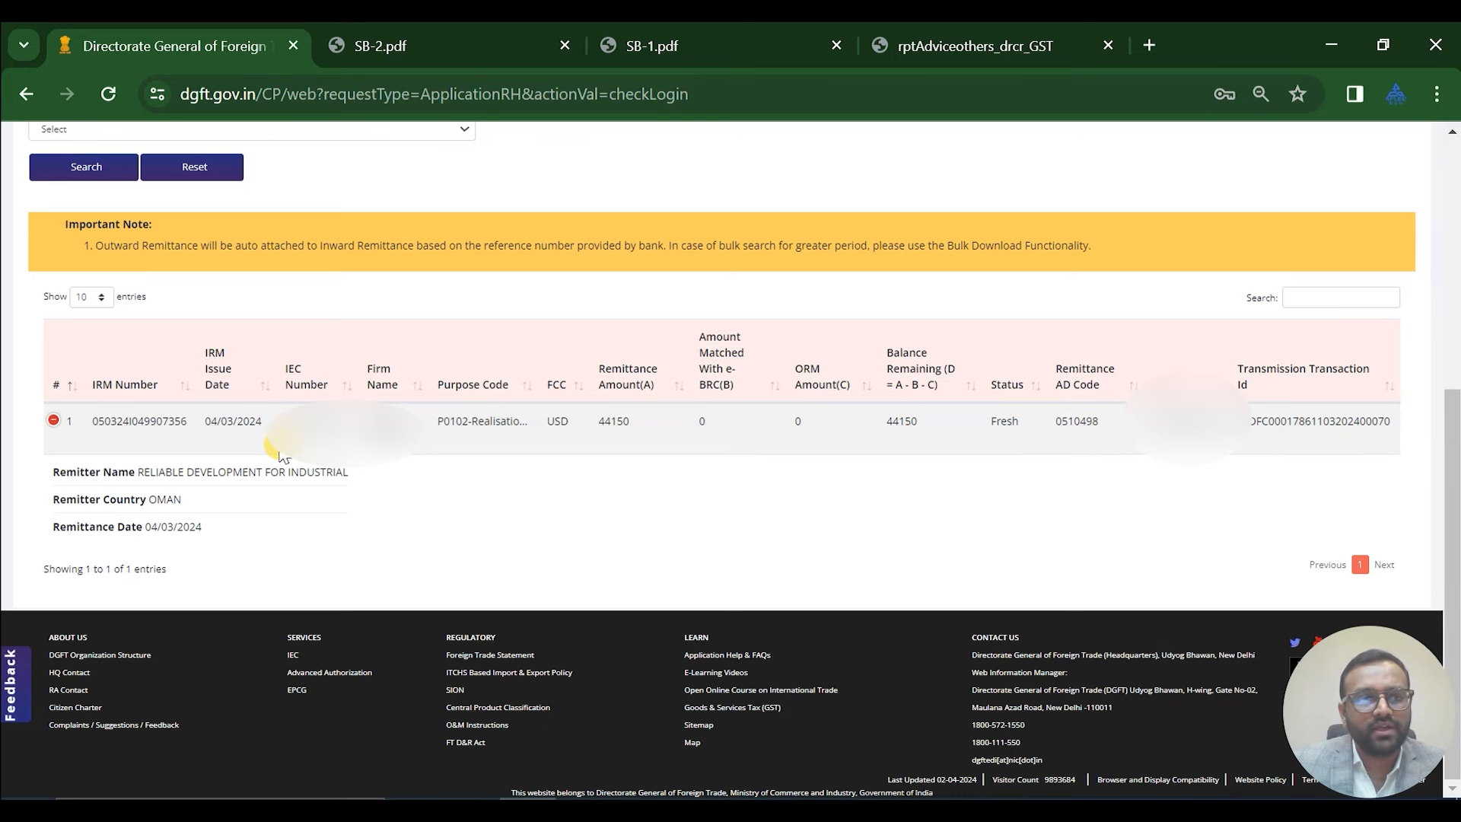
{"action": "scroll", "coordinate": [282, 455], "scroll_direction": "up", "scroll_amount": 5}
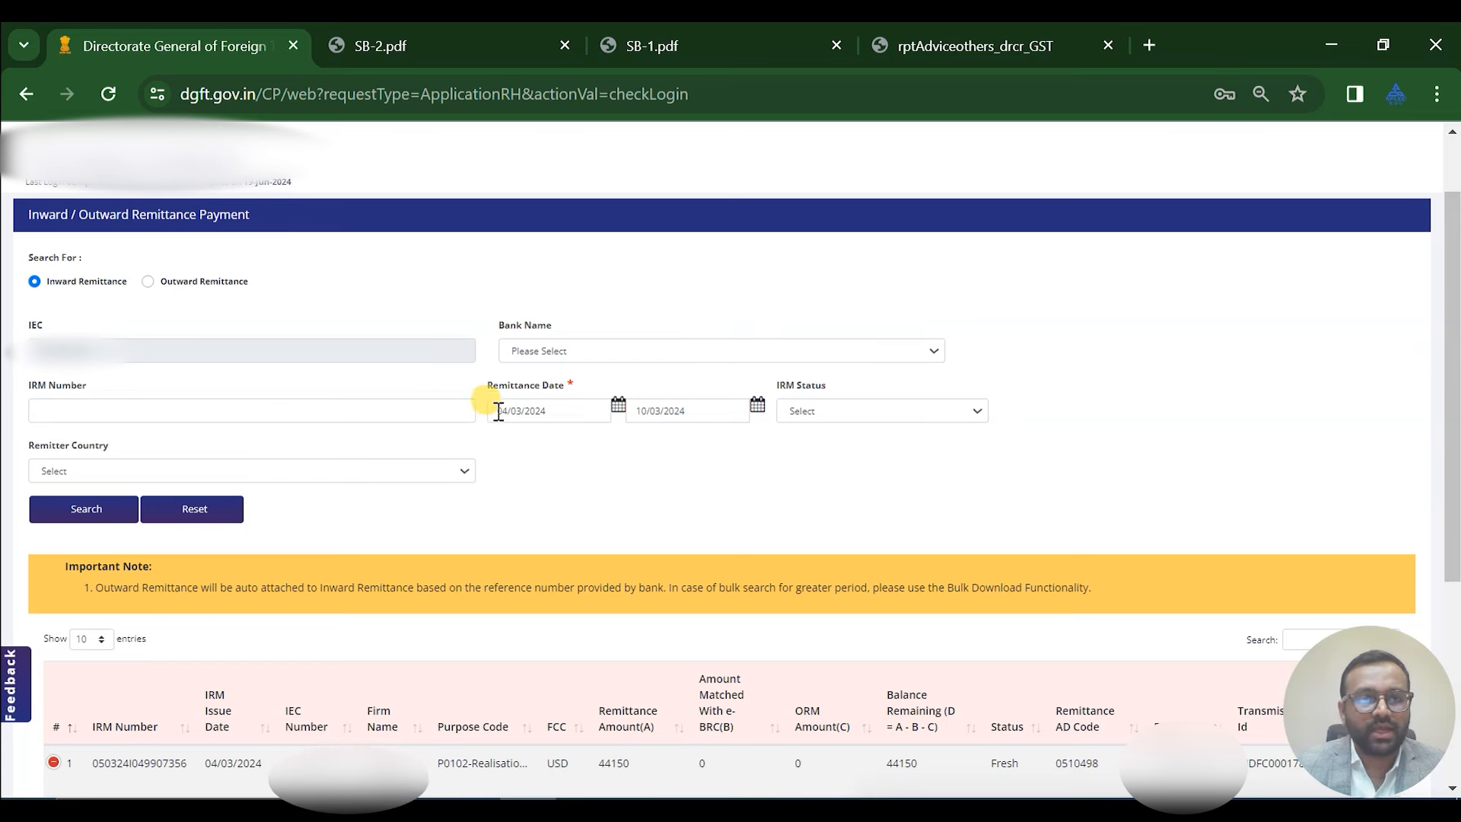
{"action": "scroll", "coordinate": [518, 399], "scroll_direction": "up", "scroll_amount": 2}
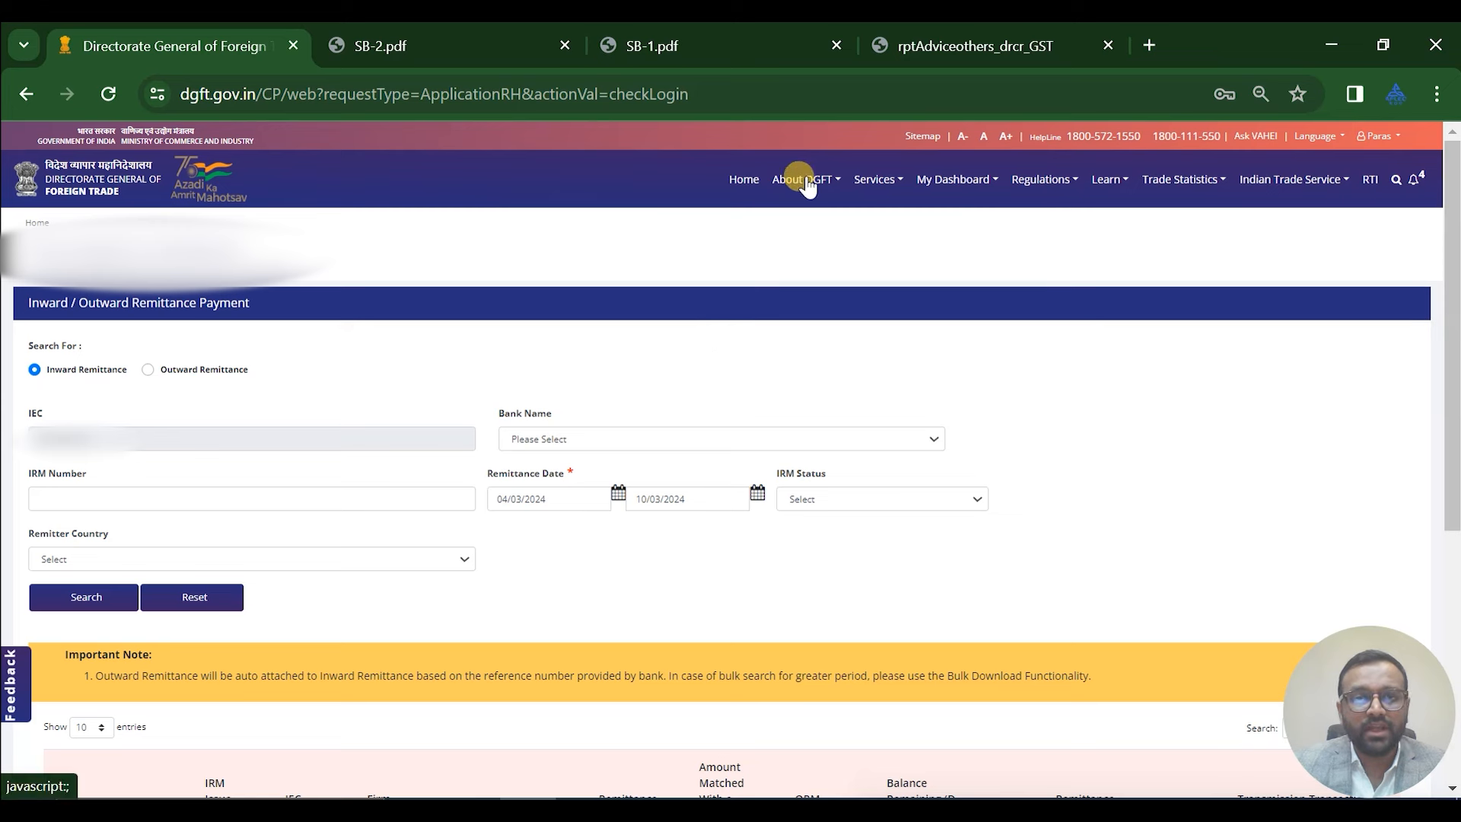
From Generate e-BRC, select the first draft application and proceed with it
{"action": "left_click", "coordinate": [869, 181]}
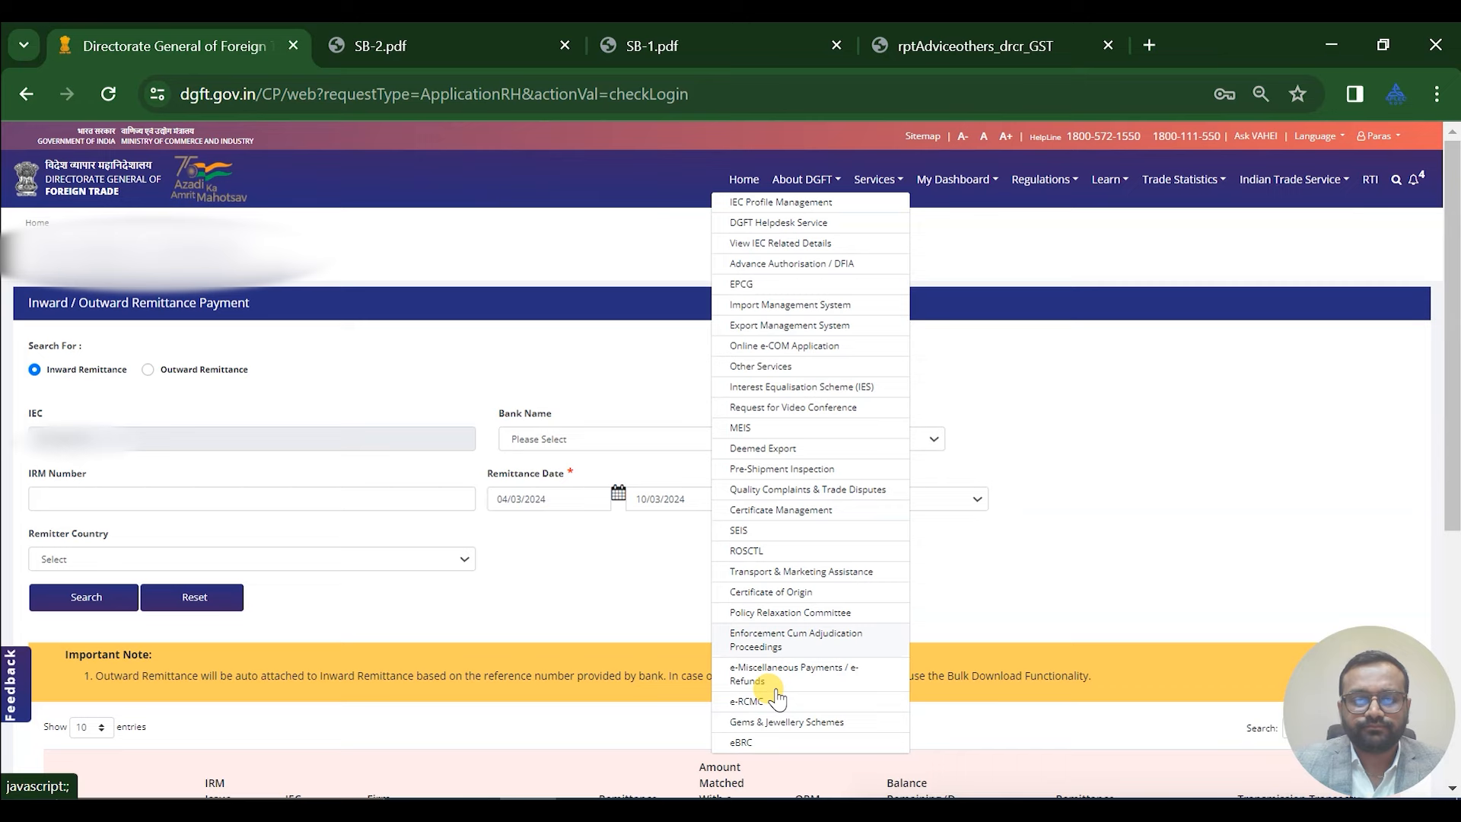
{"action": "left_click", "coordinate": [757, 742]}
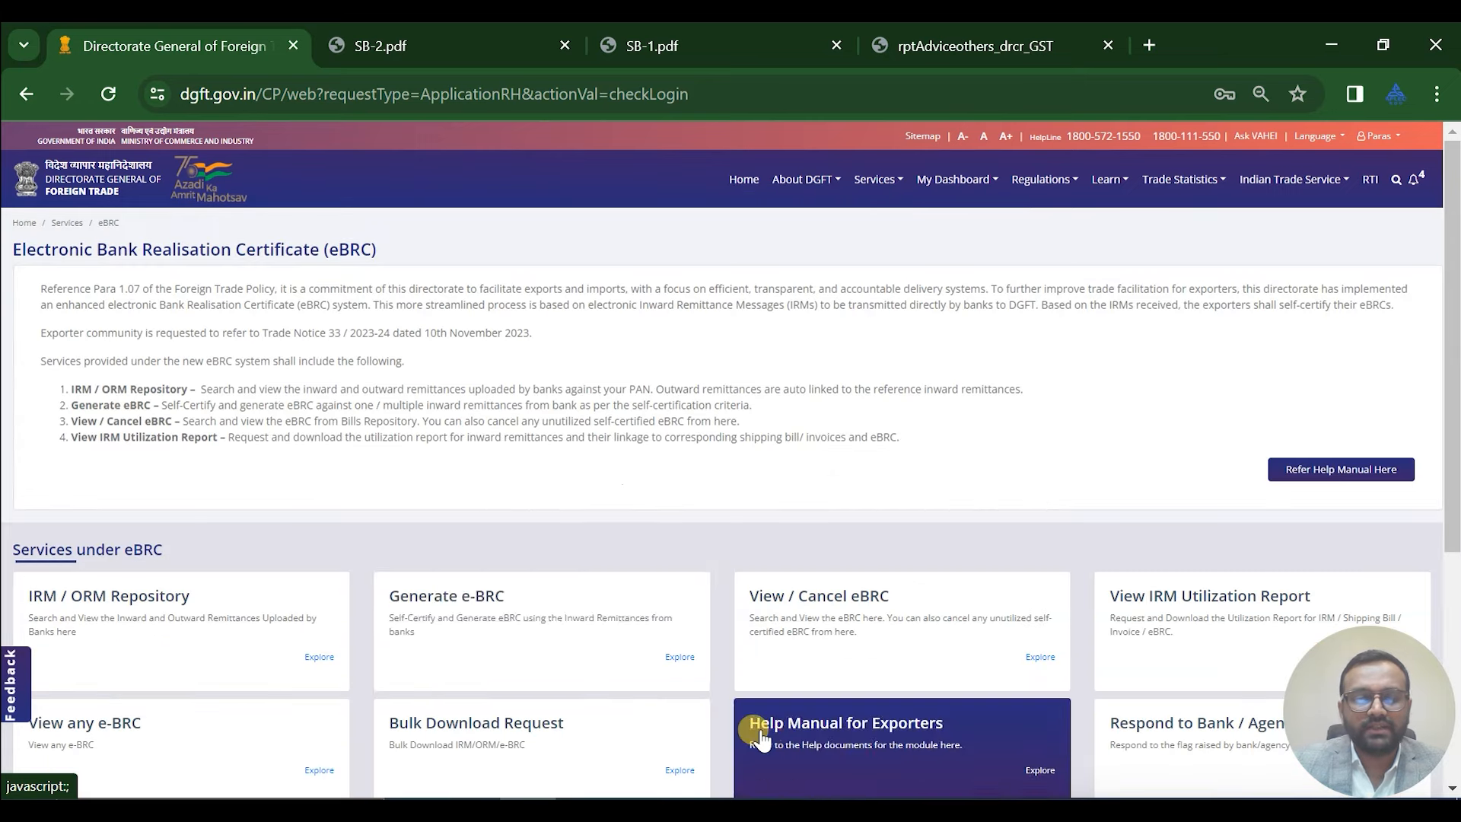
{"action": "left_click", "coordinate": [535, 628]}
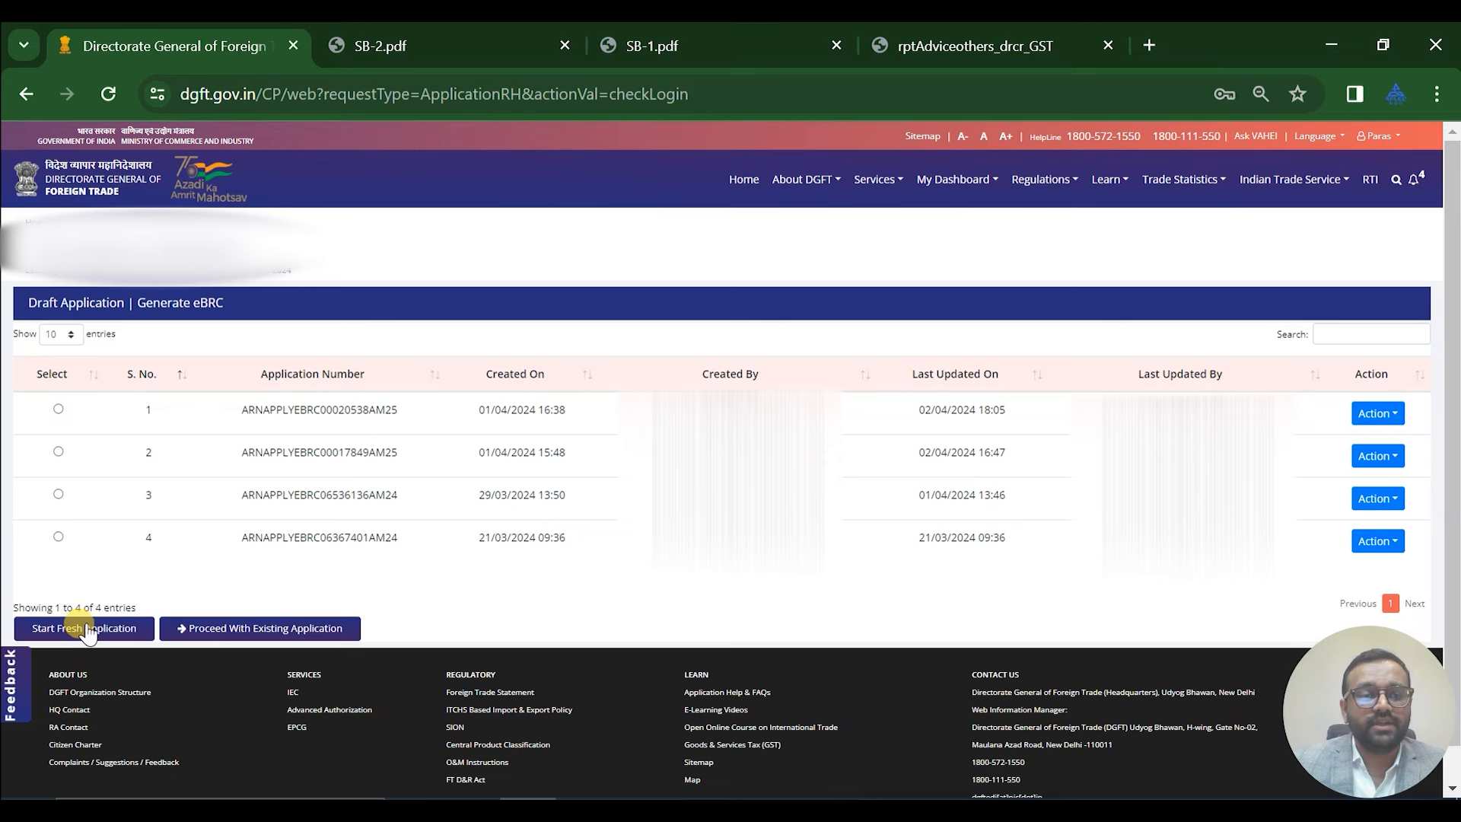
{"action": "left_click", "coordinate": [58, 409]}
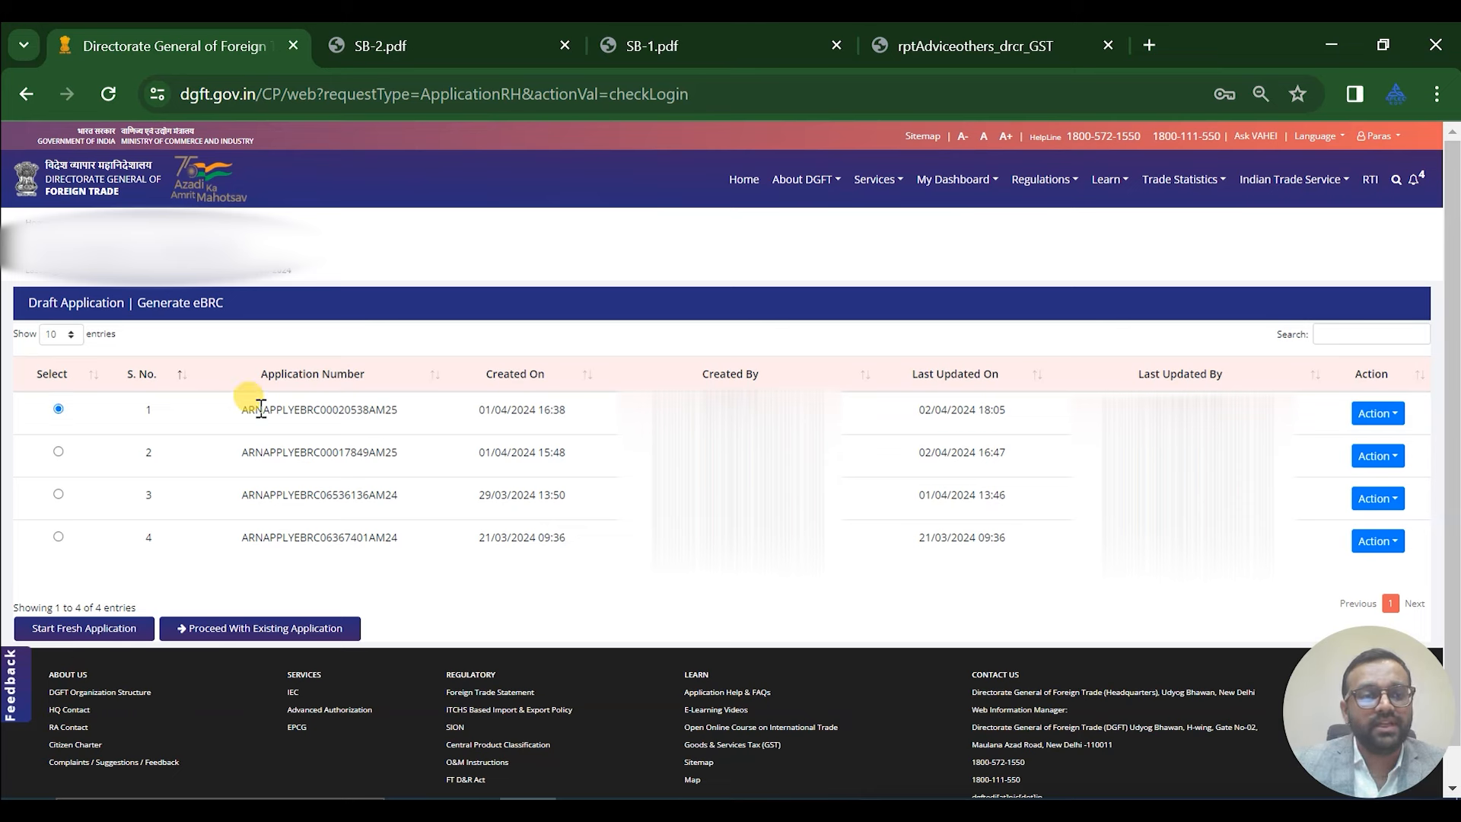
{"action": "left_click", "coordinate": [279, 632]}
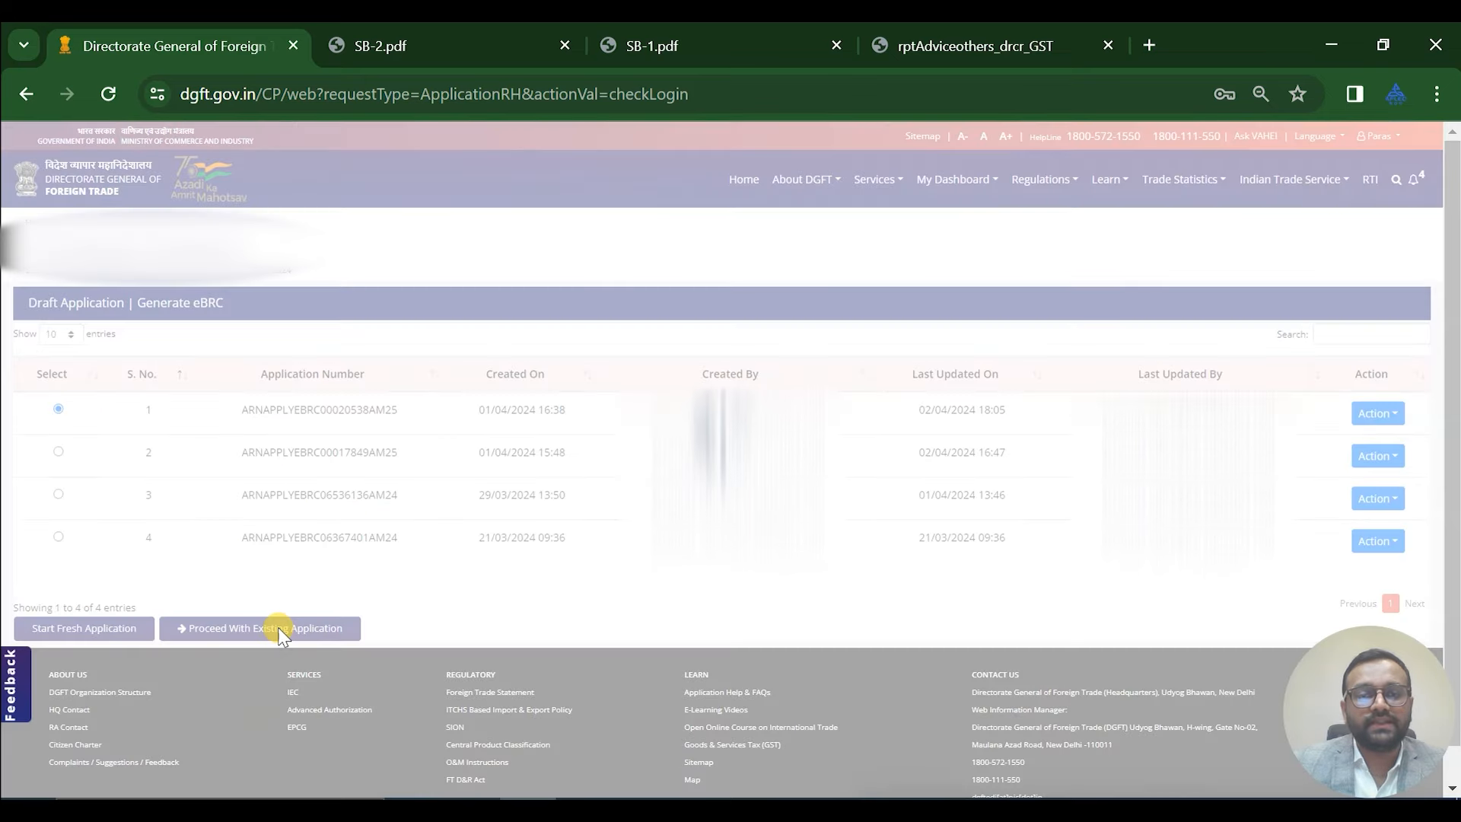
Load the attached HDFC IRM for editing and compare it with the credit advice
{"action": "scroll", "coordinate": [1061, 525], "scroll_direction": "down", "scroll_amount": 7}
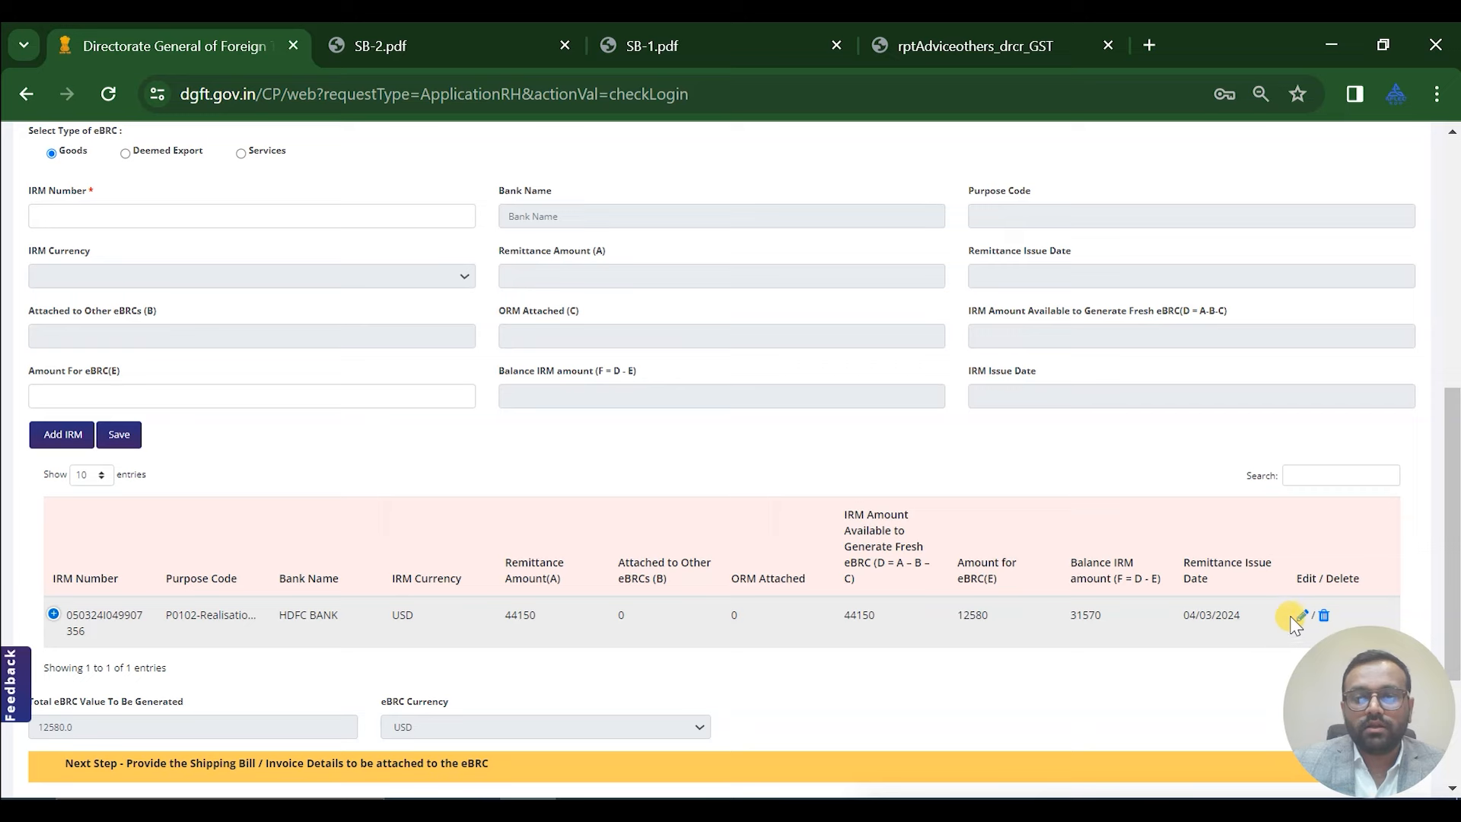
{"action": "left_click", "coordinate": [1297, 618]}
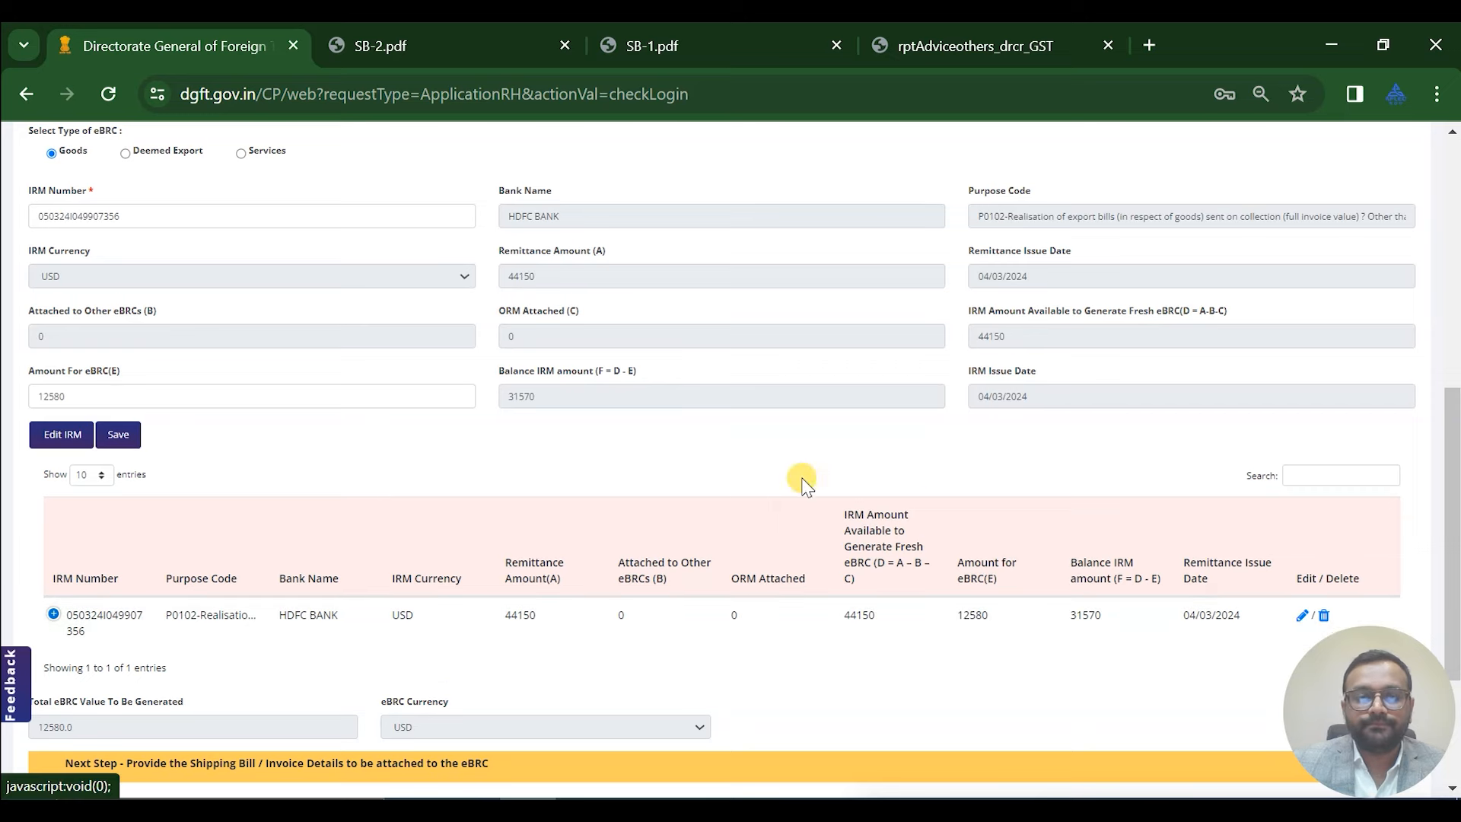
{"action": "scroll", "coordinate": [621, 432], "scroll_direction": "up", "scroll_amount": 3}
{"action": "scroll", "coordinate": [621, 432], "scroll_direction": "up", "scroll_amount": 2}
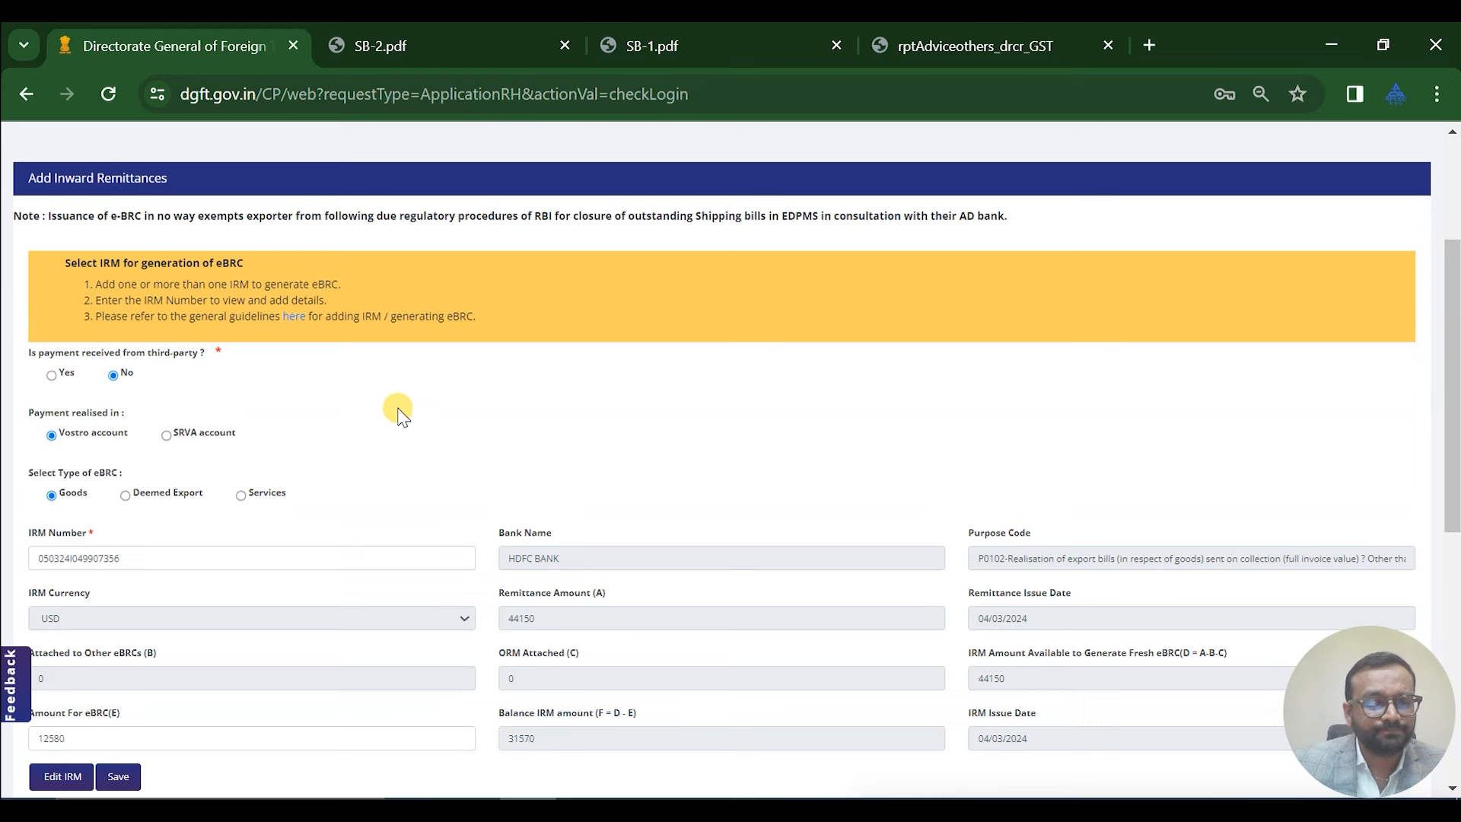
{"action": "scroll", "coordinate": [405, 403], "scroll_direction": "down", "scroll_amount": 1}
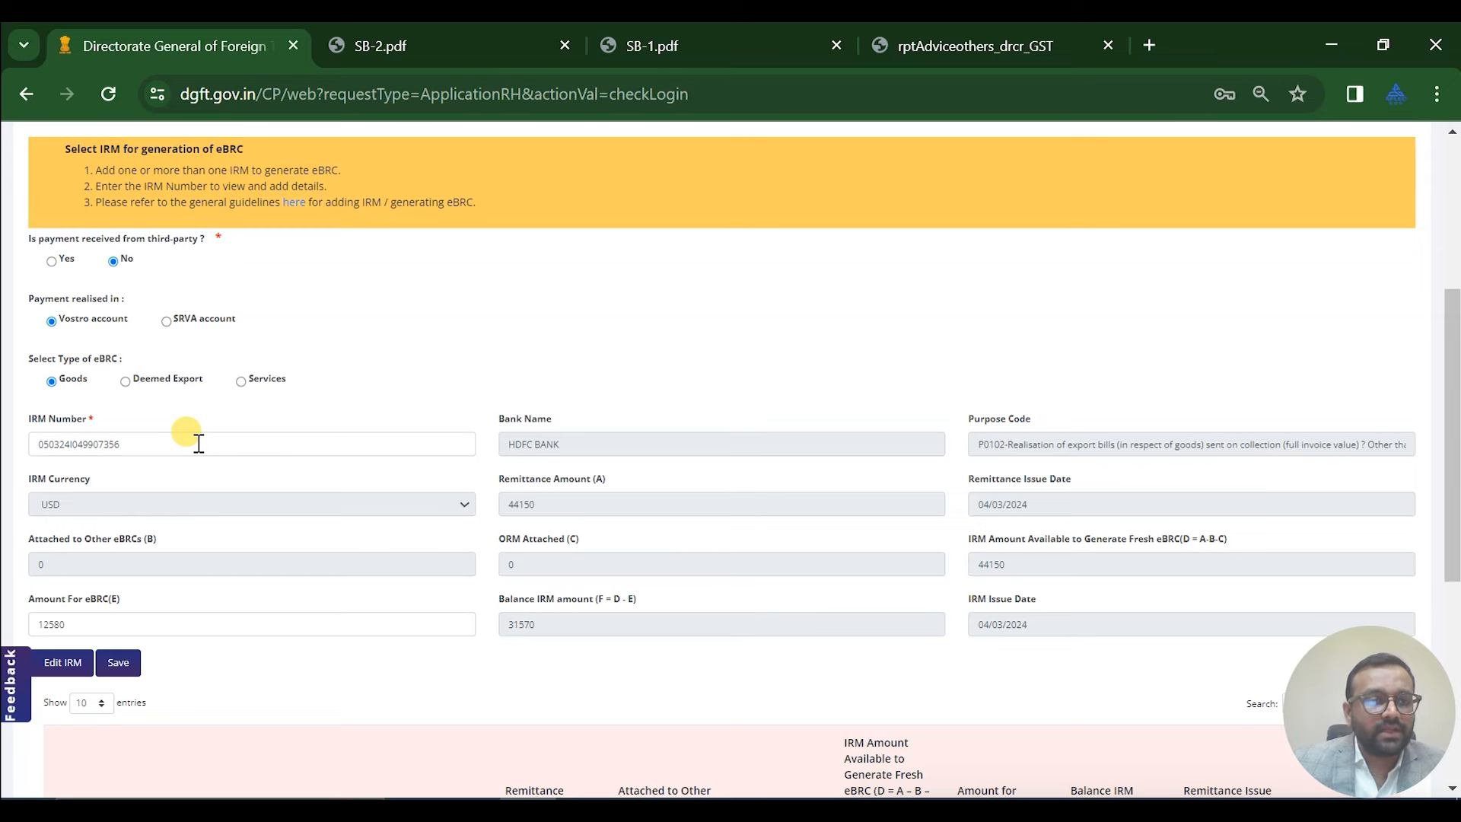
{"action": "left_click", "coordinate": [947, 23]}
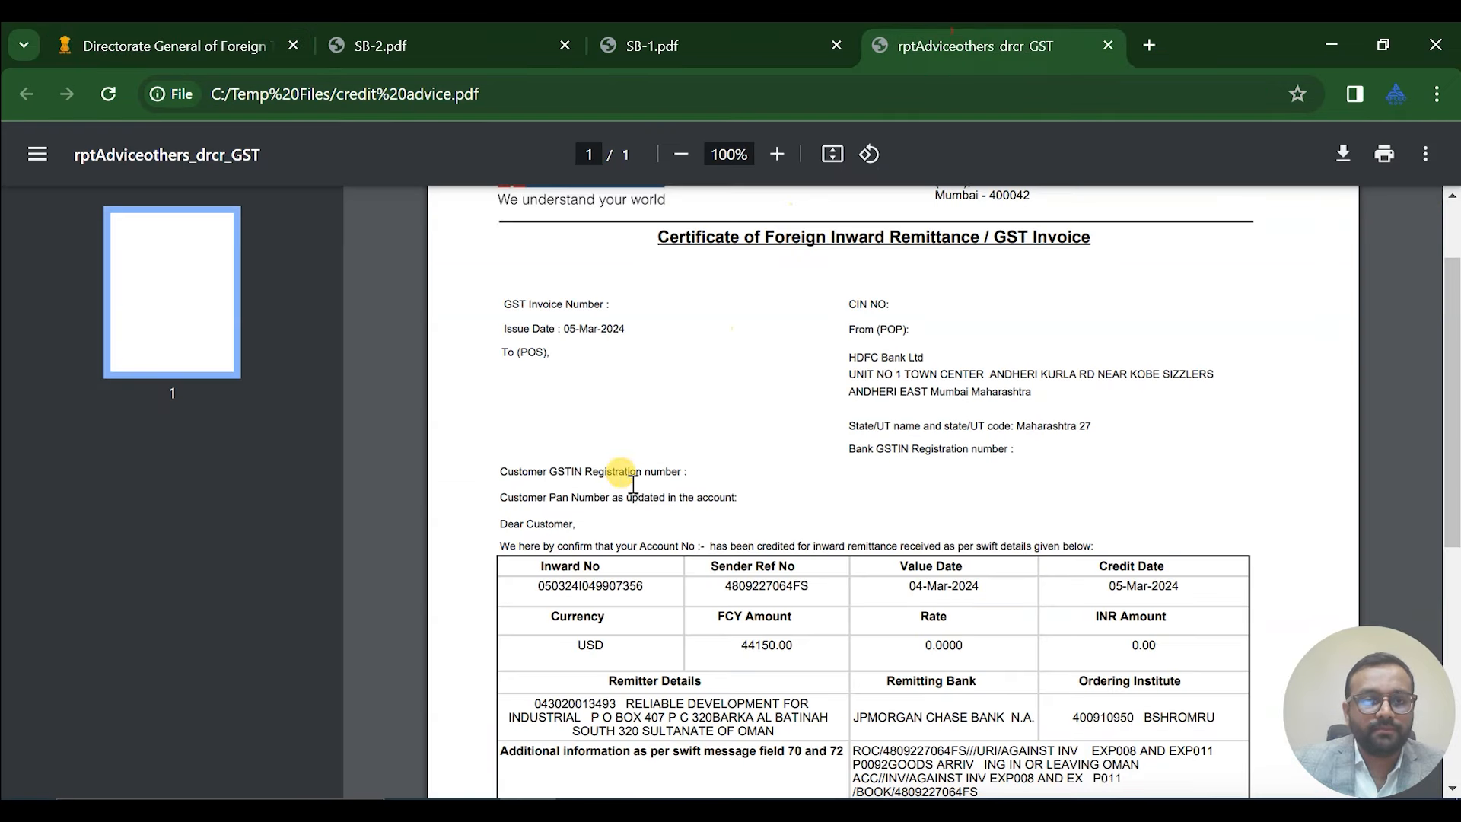
{"action": "left_click", "coordinate": [200, 54]}
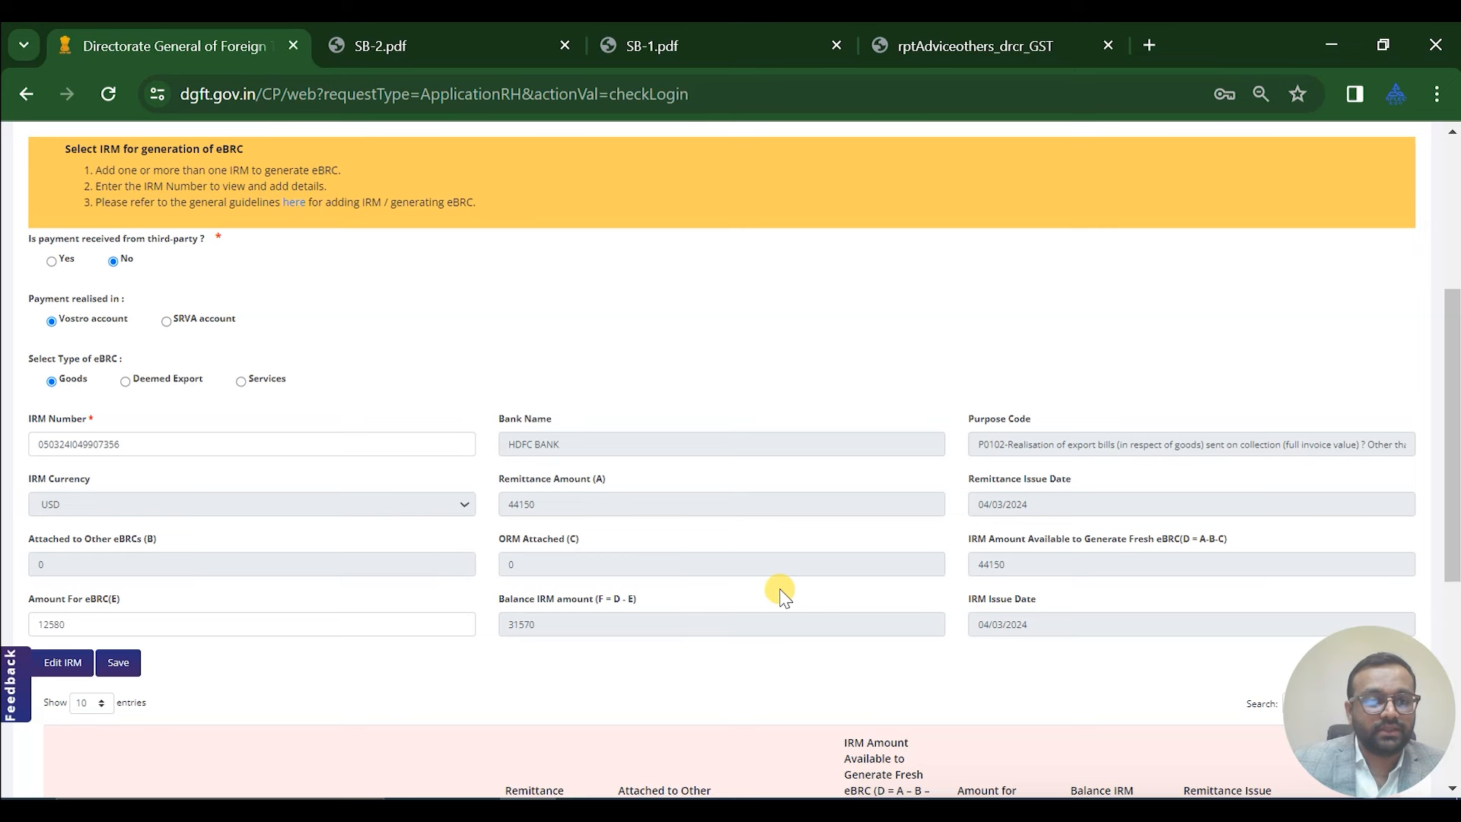
Verify the eBRC amount of 12580, then view SB-2's USD 12600 invoice details
{"action": "left_click", "coordinate": [334, 623]}
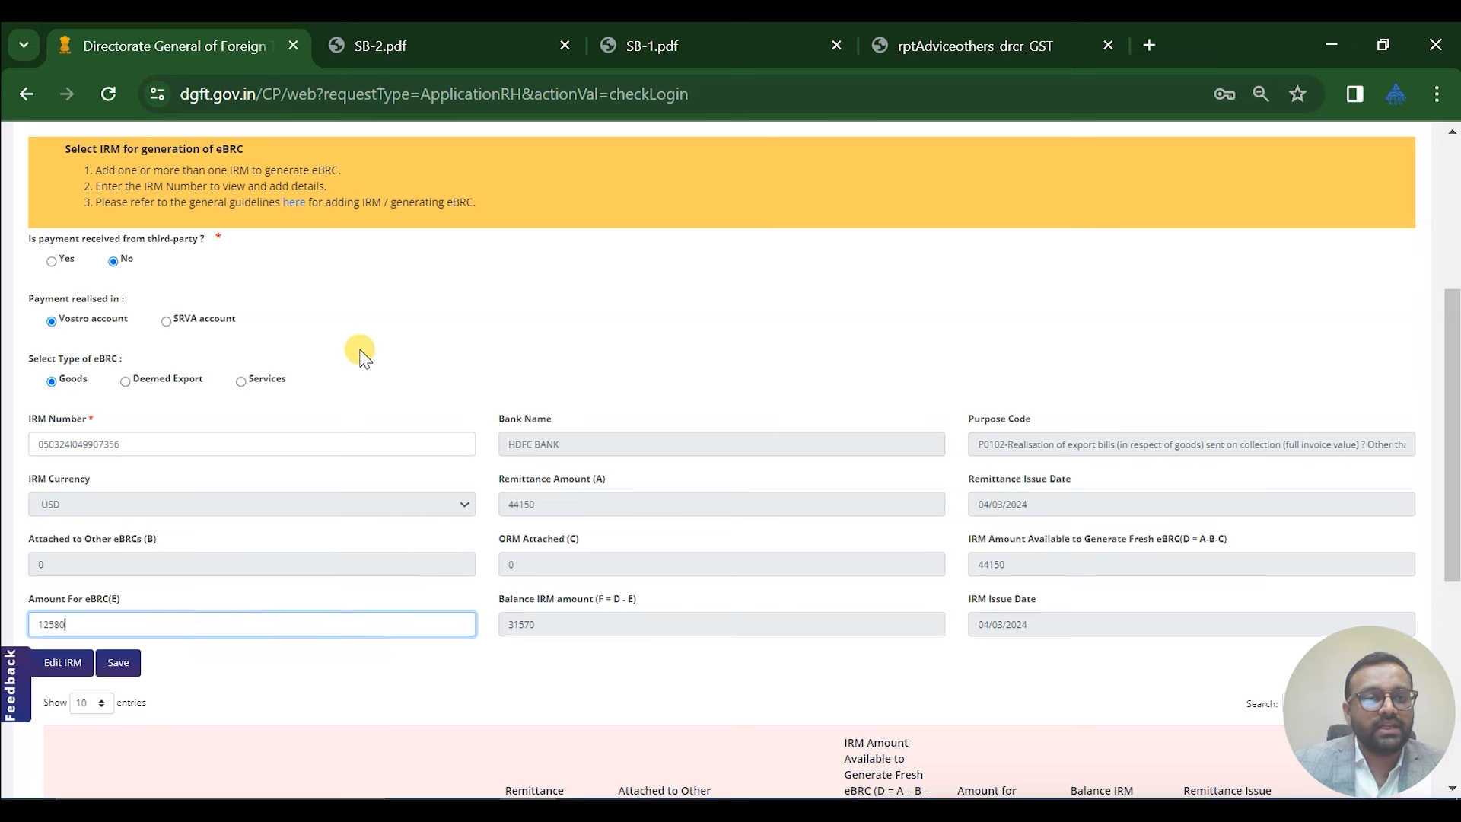
{"action": "scroll", "coordinate": [359, 350], "scroll_direction": "down", "scroll_amount": 2}
{"action": "scroll", "coordinate": [363, 355], "scroll_direction": "down", "scroll_amount": 2}
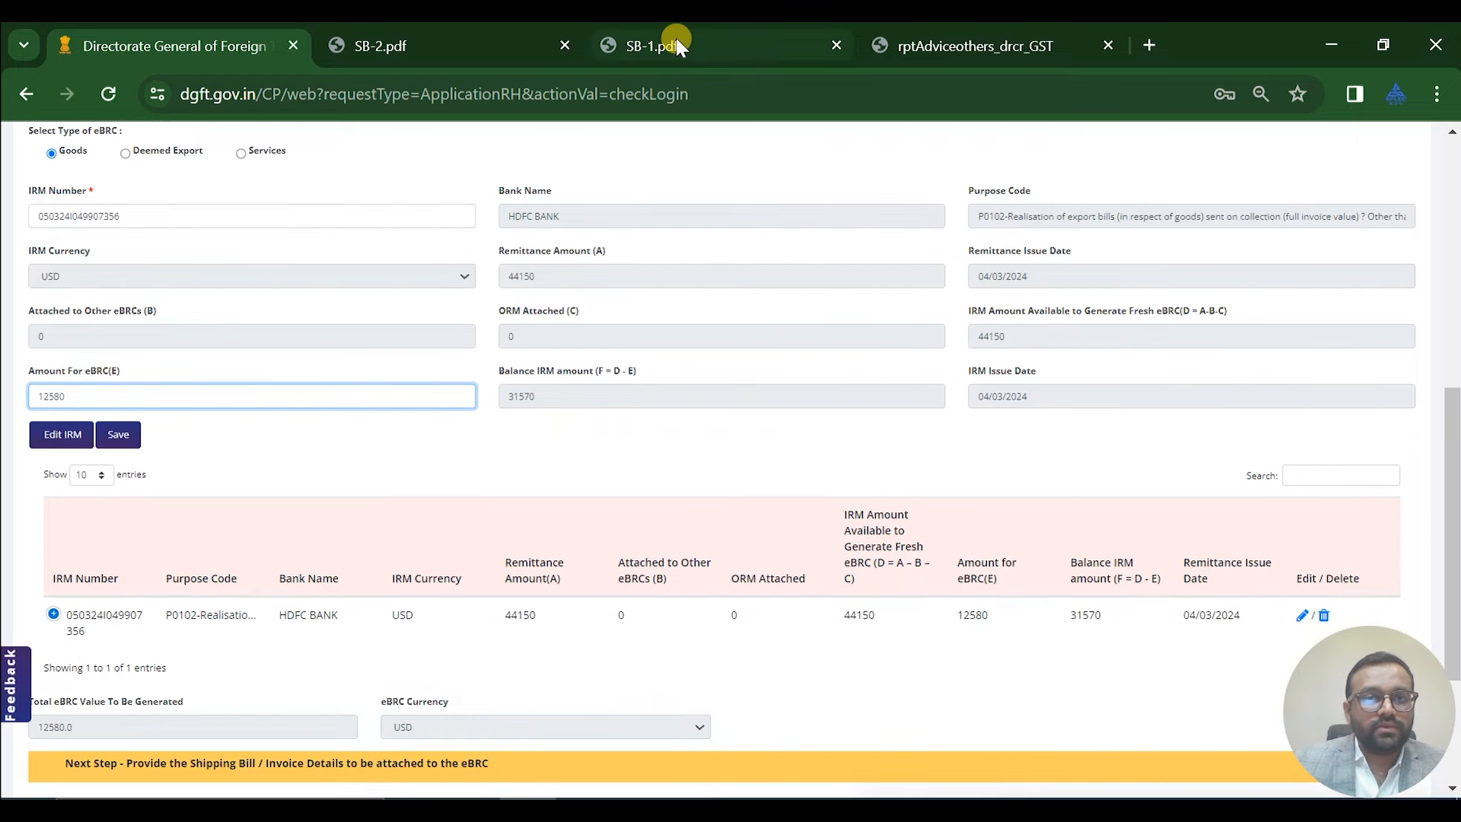
{"action": "left_click", "coordinate": [475, 41]}
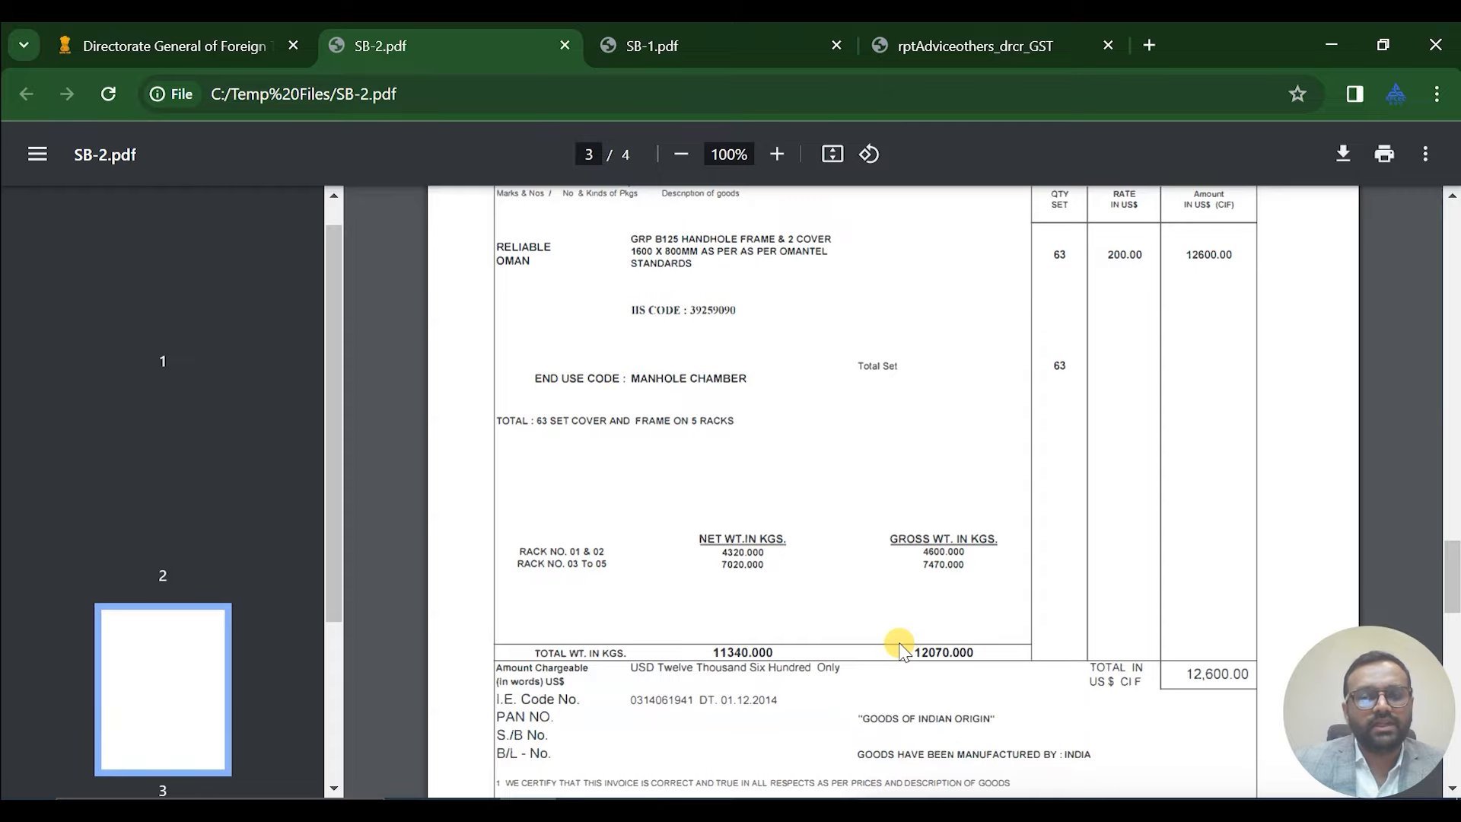
{"action": "scroll", "coordinate": [900, 649], "scroll_direction": "up", "scroll_amount": 20}
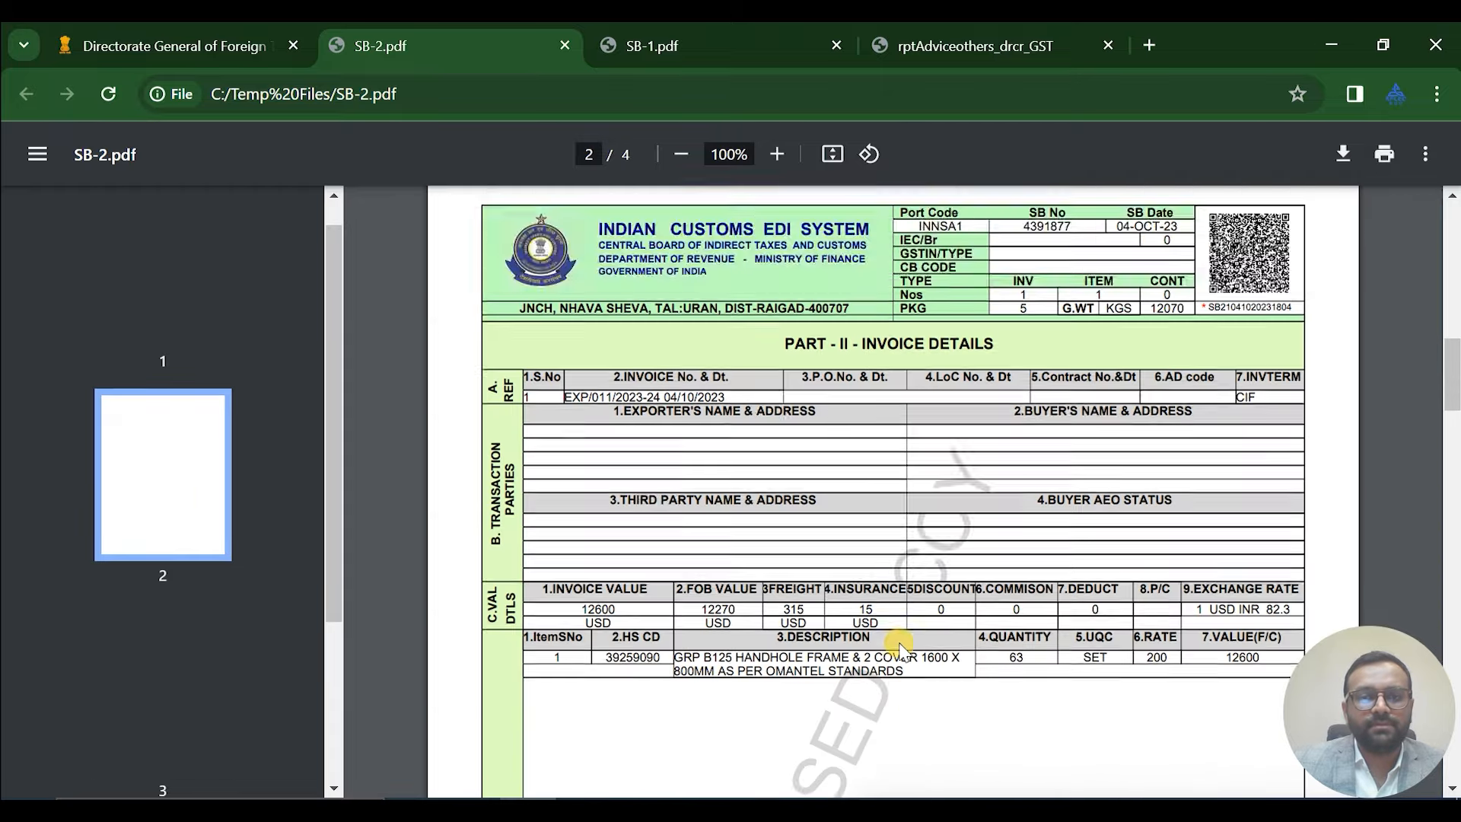
Scroll SB-2.pdf back to page 1, then return to the DGFT eBRC IRM form
{"action": "scroll", "coordinate": [900, 649], "scroll_direction": "up", "scroll_amount": 9}
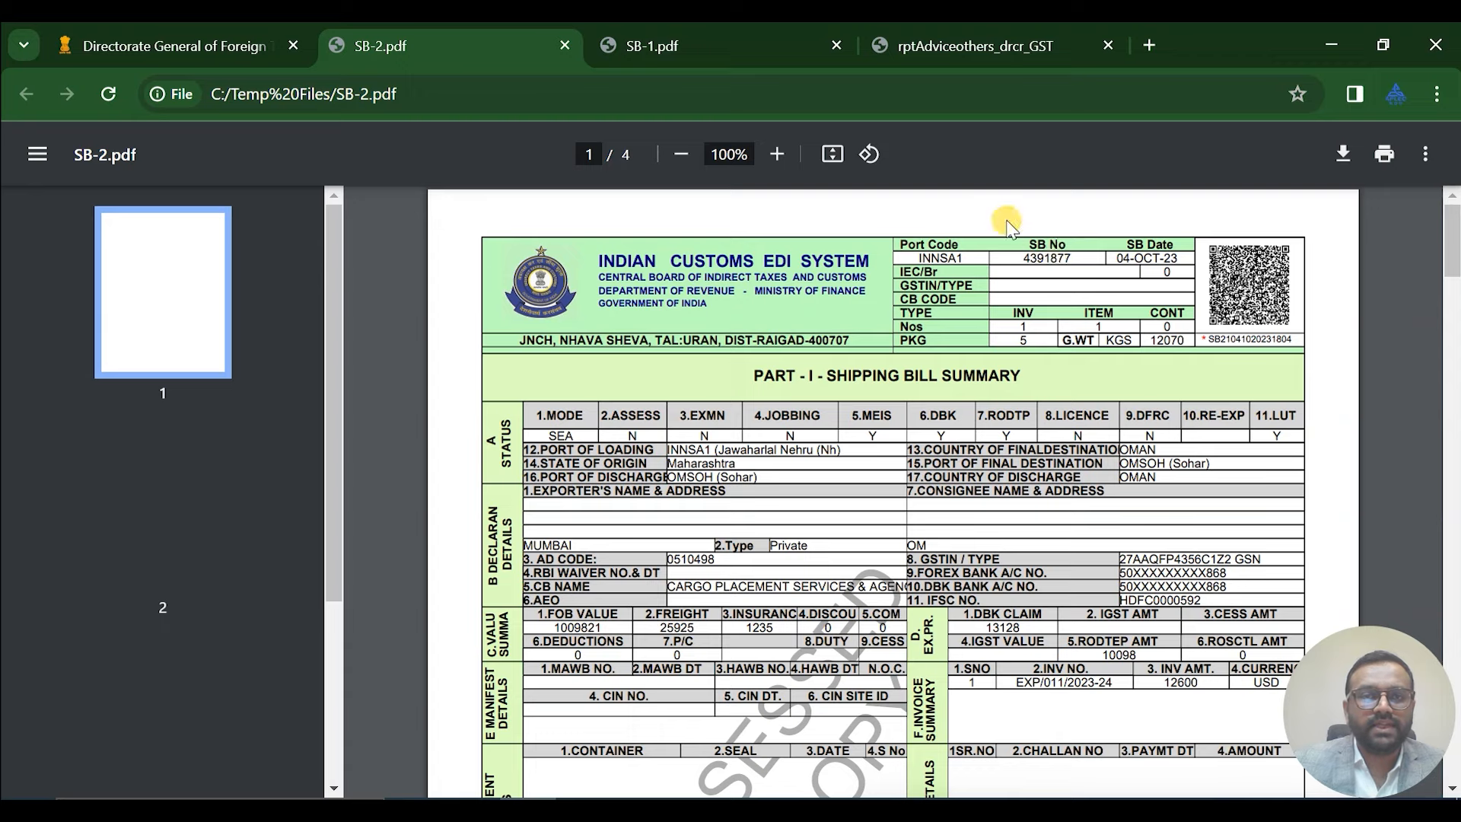
{"action": "mouse_move", "coordinate": [947, 36]}
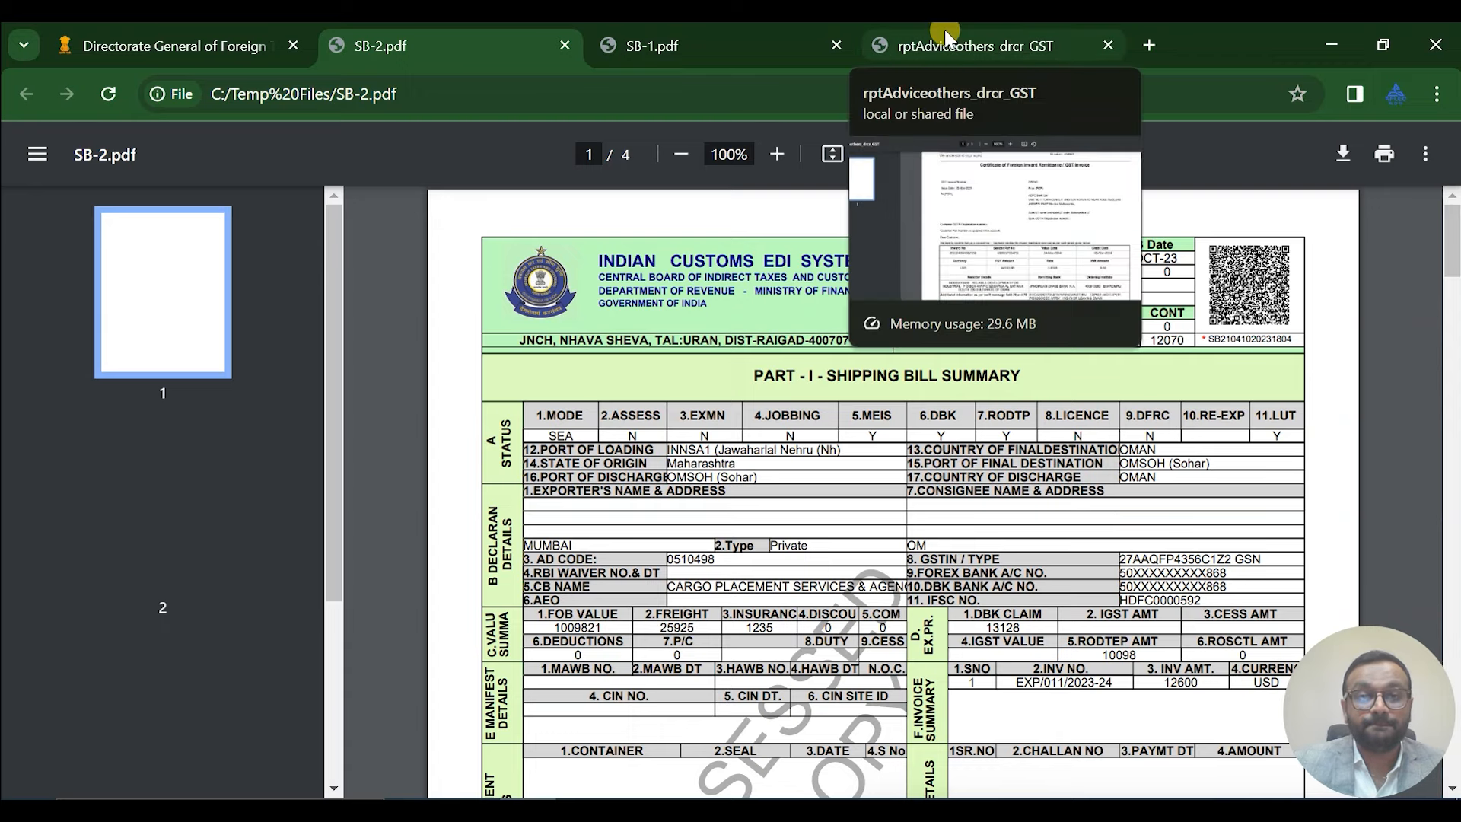
{"action": "left_click", "coordinate": [221, 39]}
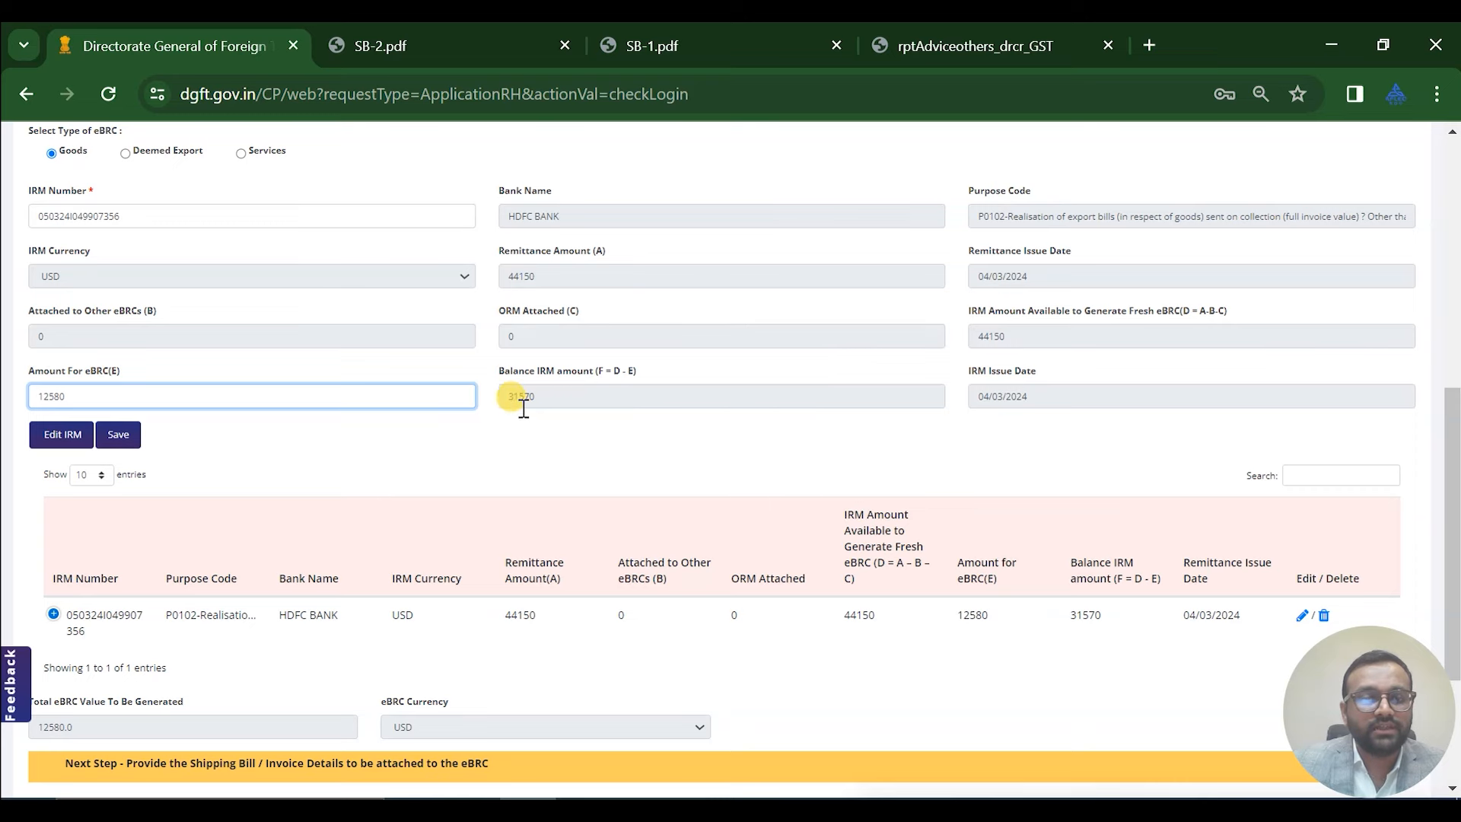
Save the IRM step with Save & Next to reach Shipping Bill / Invoice Details
{"action": "scroll", "coordinate": [910, 388], "scroll_direction": "down", "scroll_amount": 3}
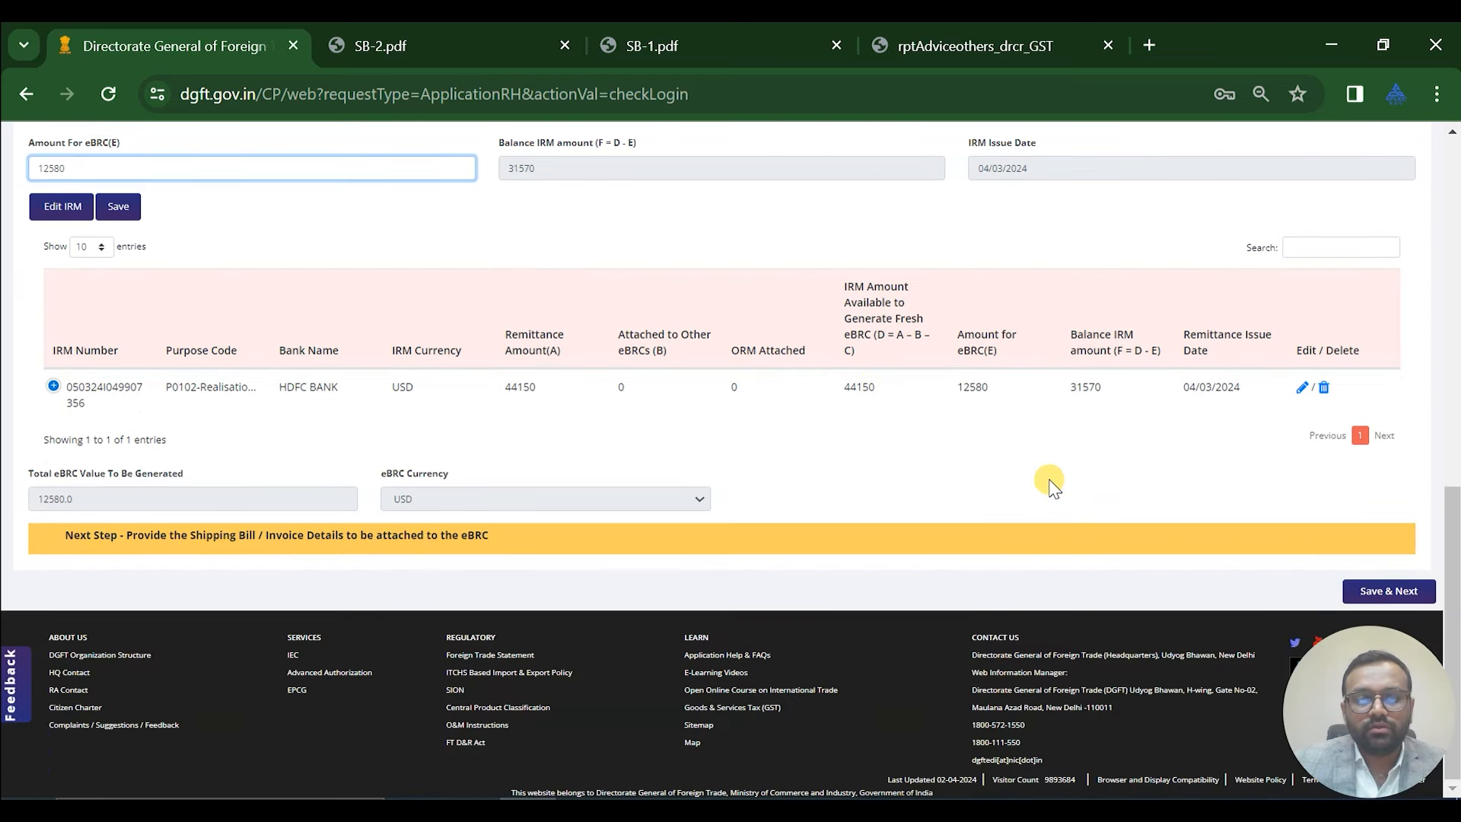
{"action": "left_click", "coordinate": [1383, 599]}
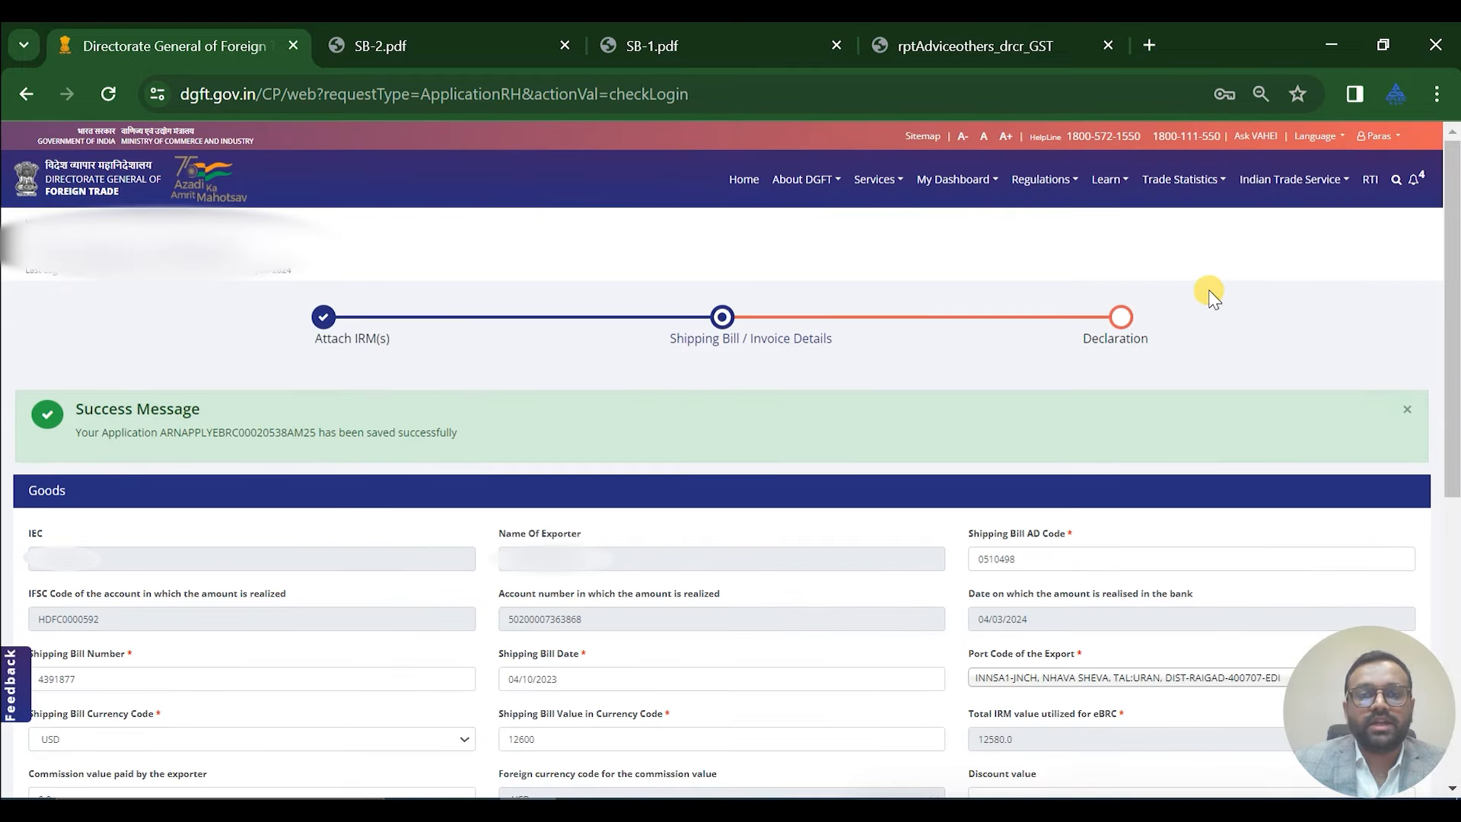
{"action": "scroll", "coordinate": [1210, 293], "scroll_direction": "down", "scroll_amount": 2}
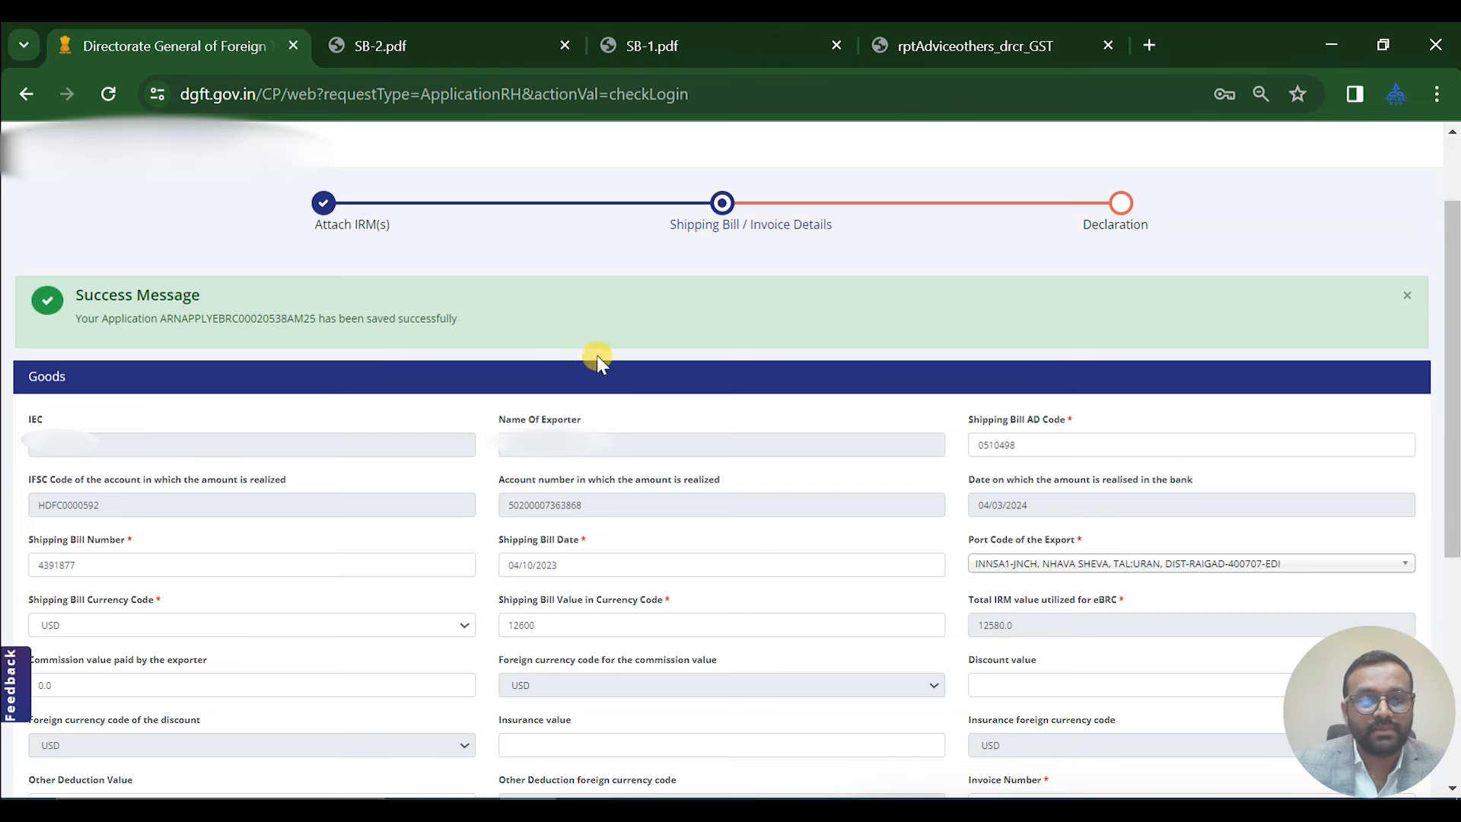
{"action": "scroll", "coordinate": [623, 532], "scroll_direction": "down", "scroll_amount": 3}
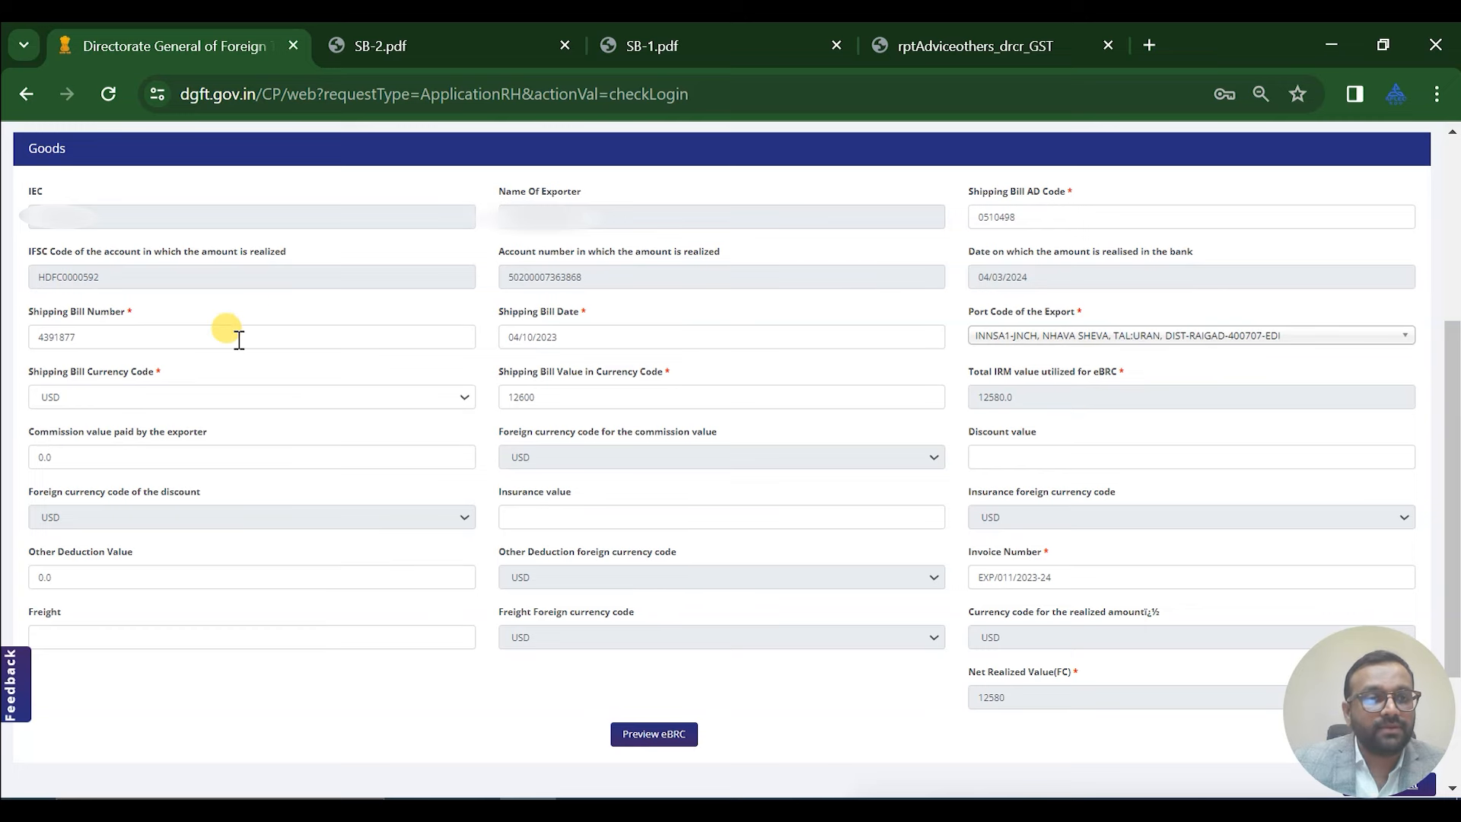
{"action": "left_click", "coordinate": [380, 47]}
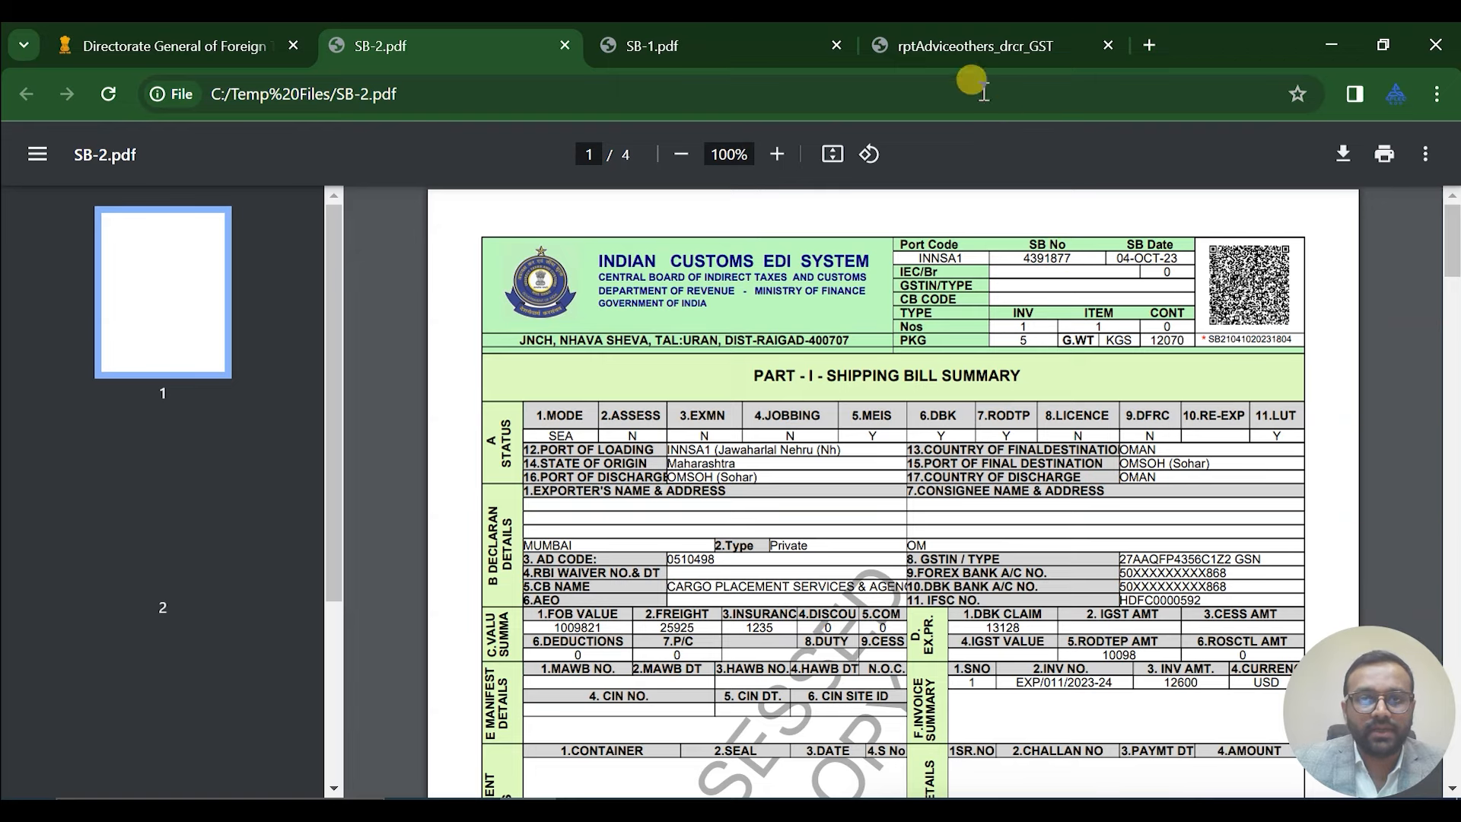
Confirm SB-2's 12600 USD invoice value matches the DGFT form's value and 12580 net realized
{"action": "left_click", "coordinate": [191, 39]}
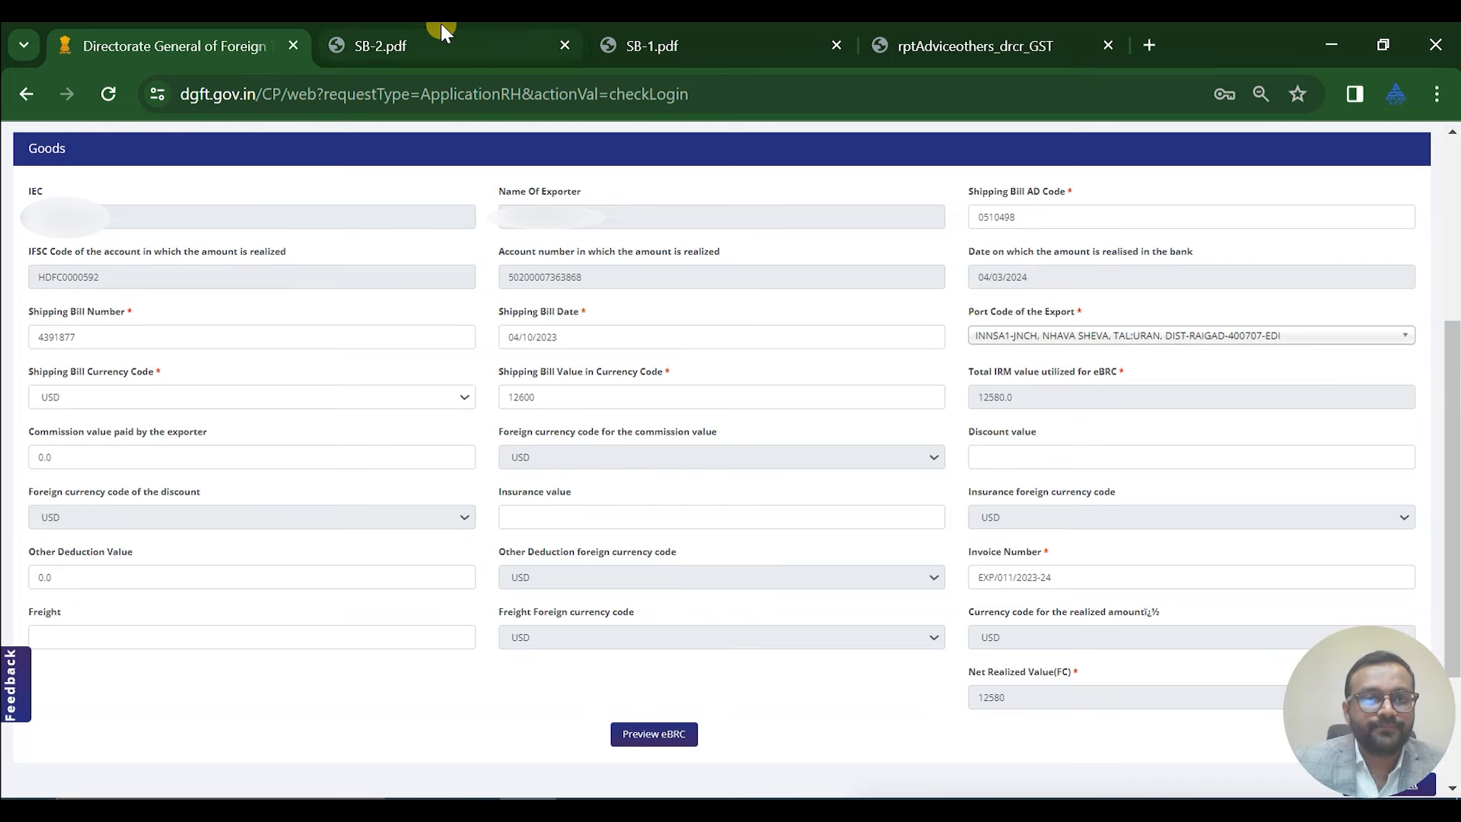
{"action": "key", "text": "ctrl+Tab"}
{"action": "scroll", "coordinate": [563, 418], "scroll_direction": "down", "scroll_amount": 9}
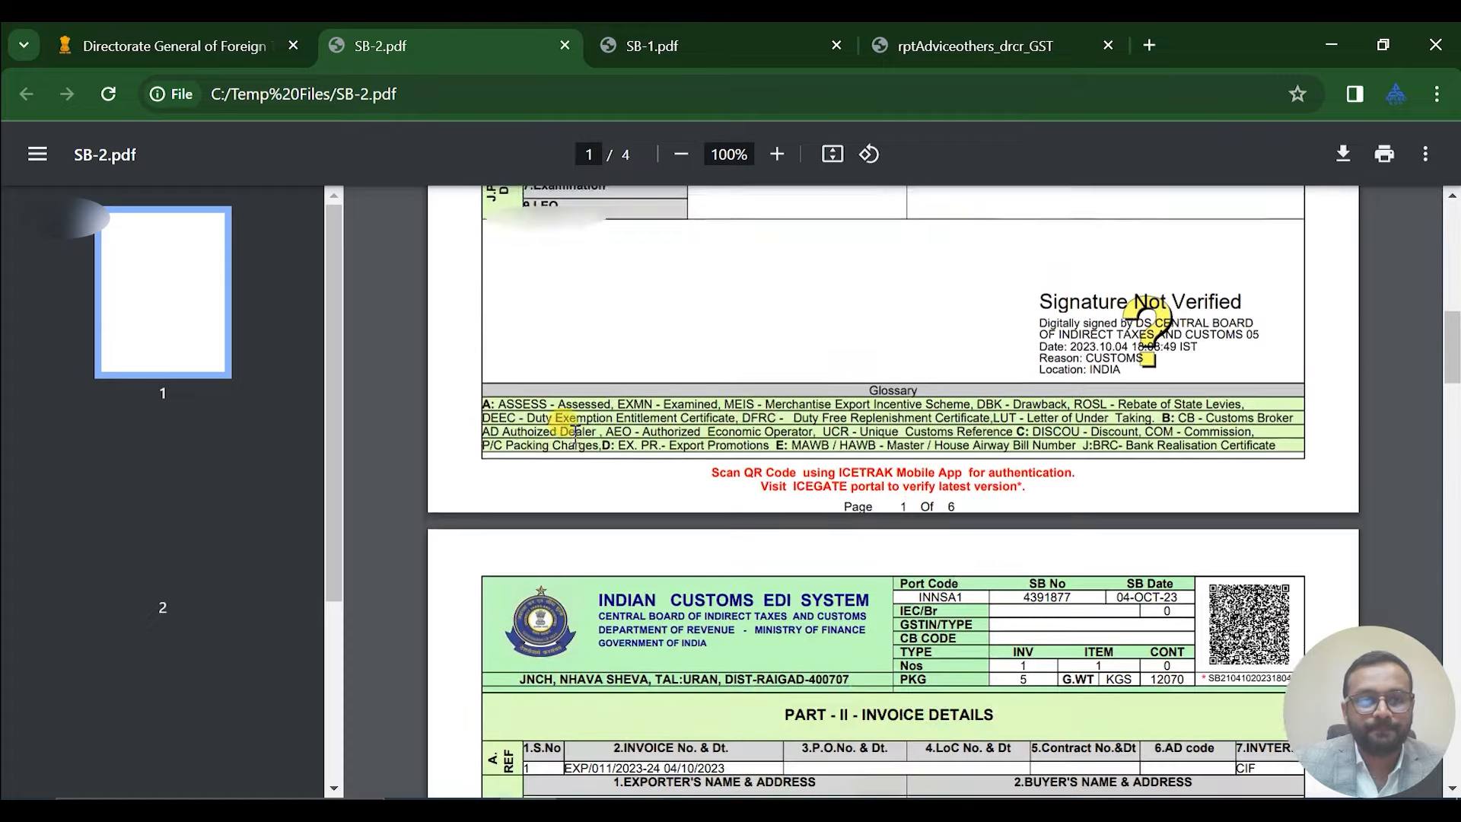
{"action": "scroll", "coordinate": [575, 433], "scroll_direction": "down", "scroll_amount": 4}
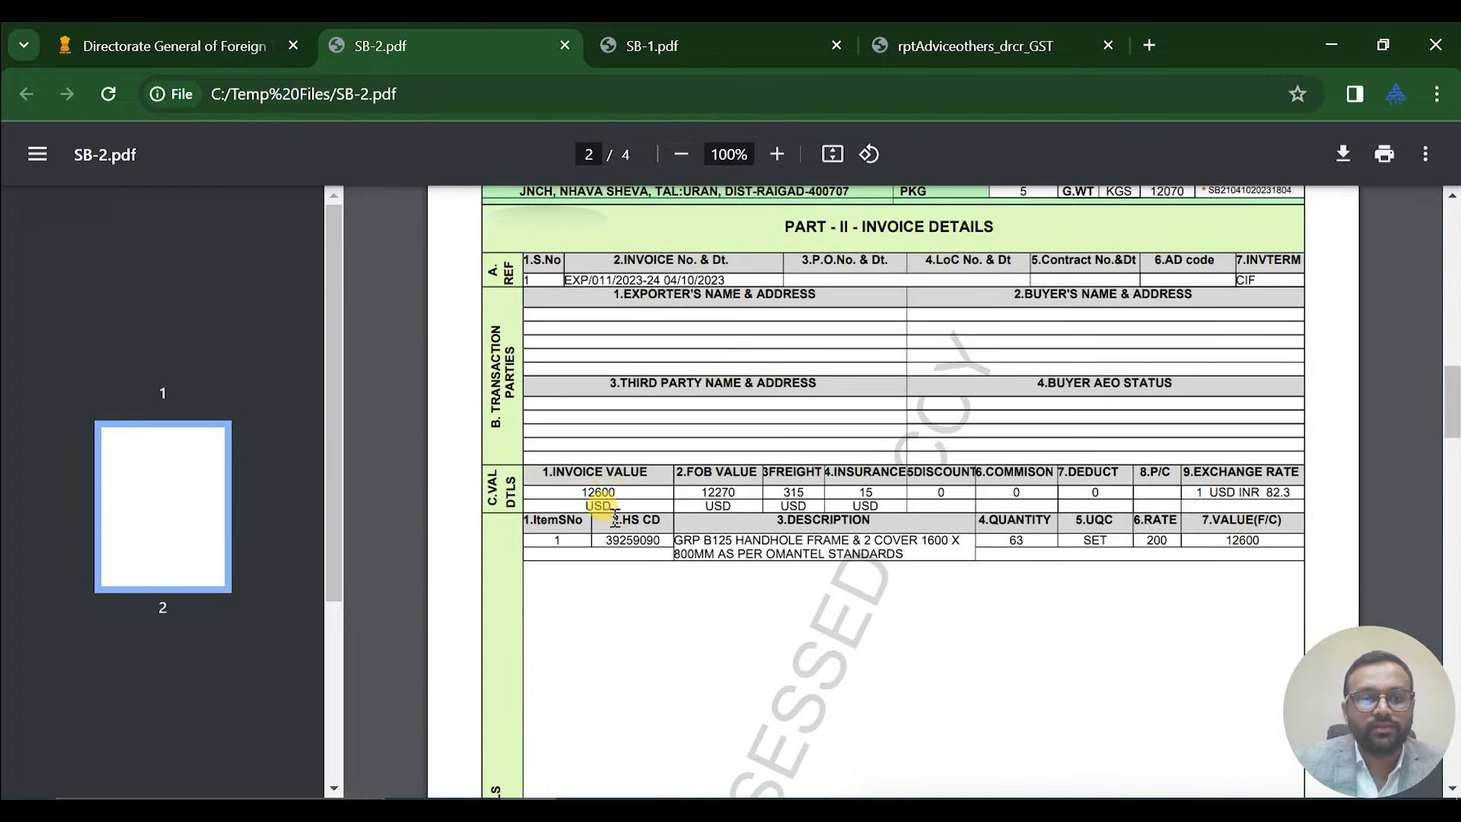
{"action": "left_click", "coordinate": [183, 41]}
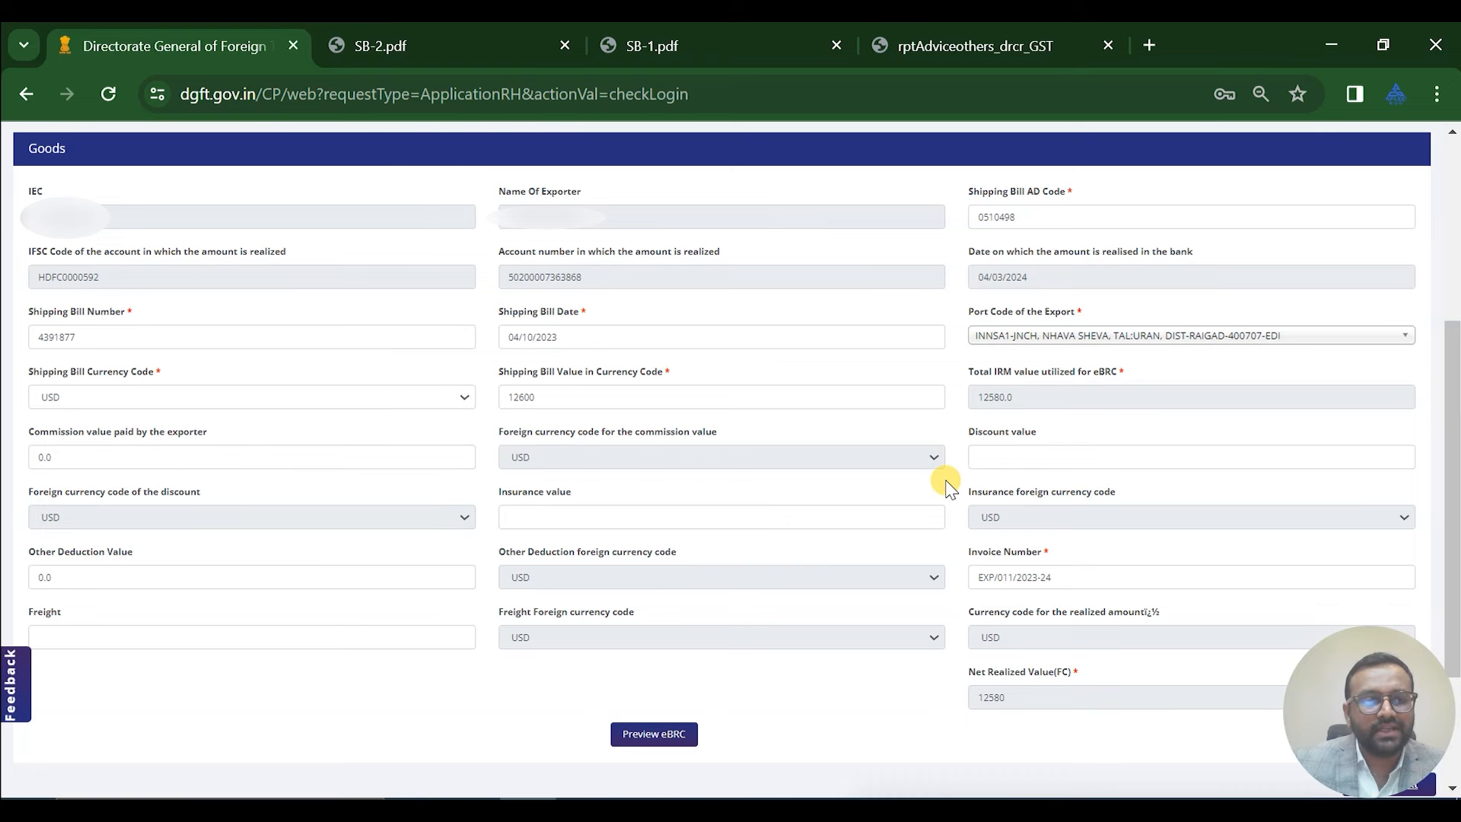
{"action": "scroll", "coordinate": [950, 489], "scroll_direction": "down", "scroll_amount": 2}
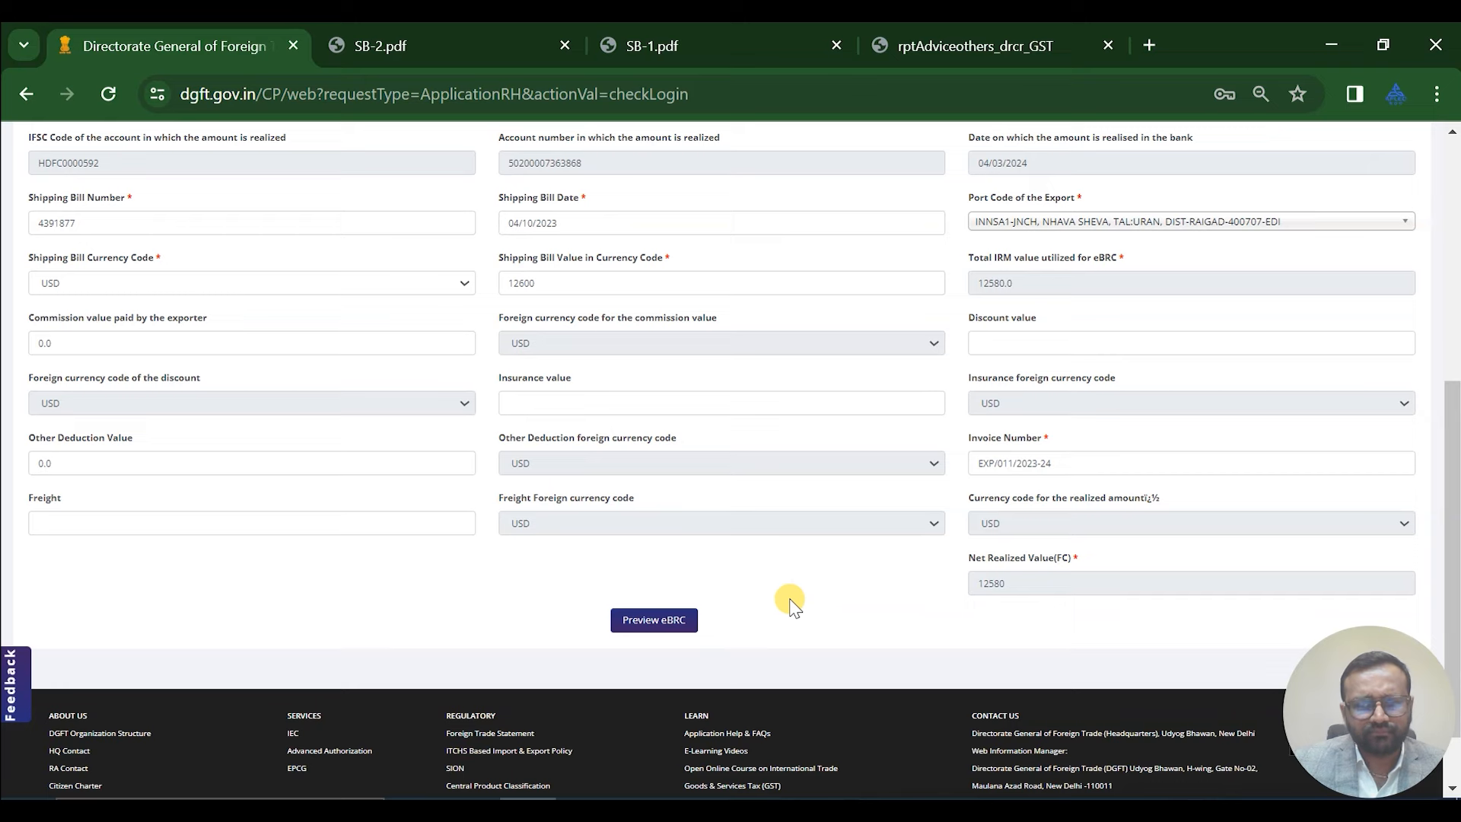
{"action": "left_click", "coordinate": [654, 626]}
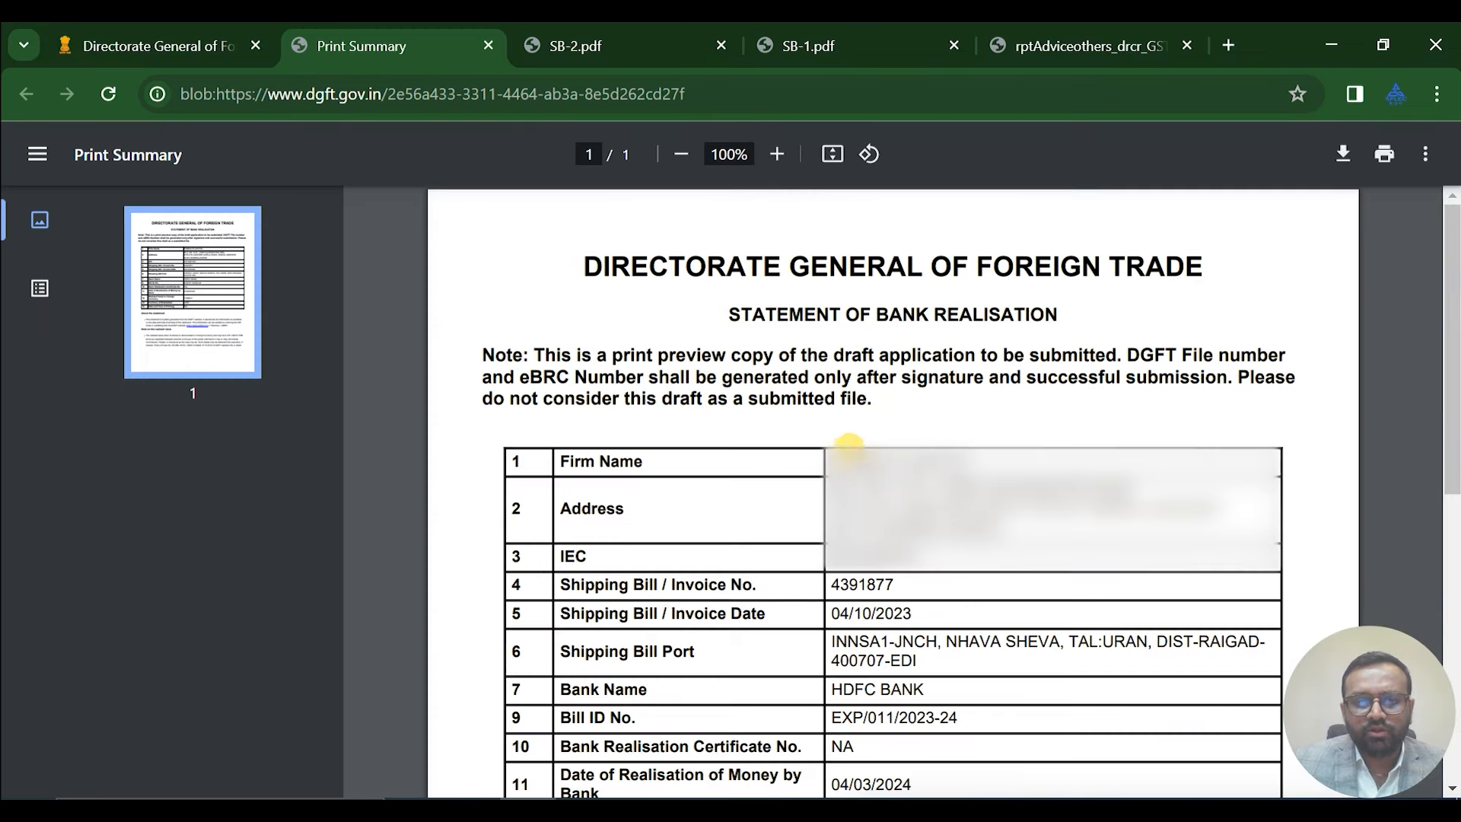
{"action": "scroll", "coordinate": [884, 498], "scroll_direction": "down", "scroll_amount": 1}
{"action": "scroll", "coordinate": [897, 512], "scroll_direction": "down", "scroll_amount": 2}
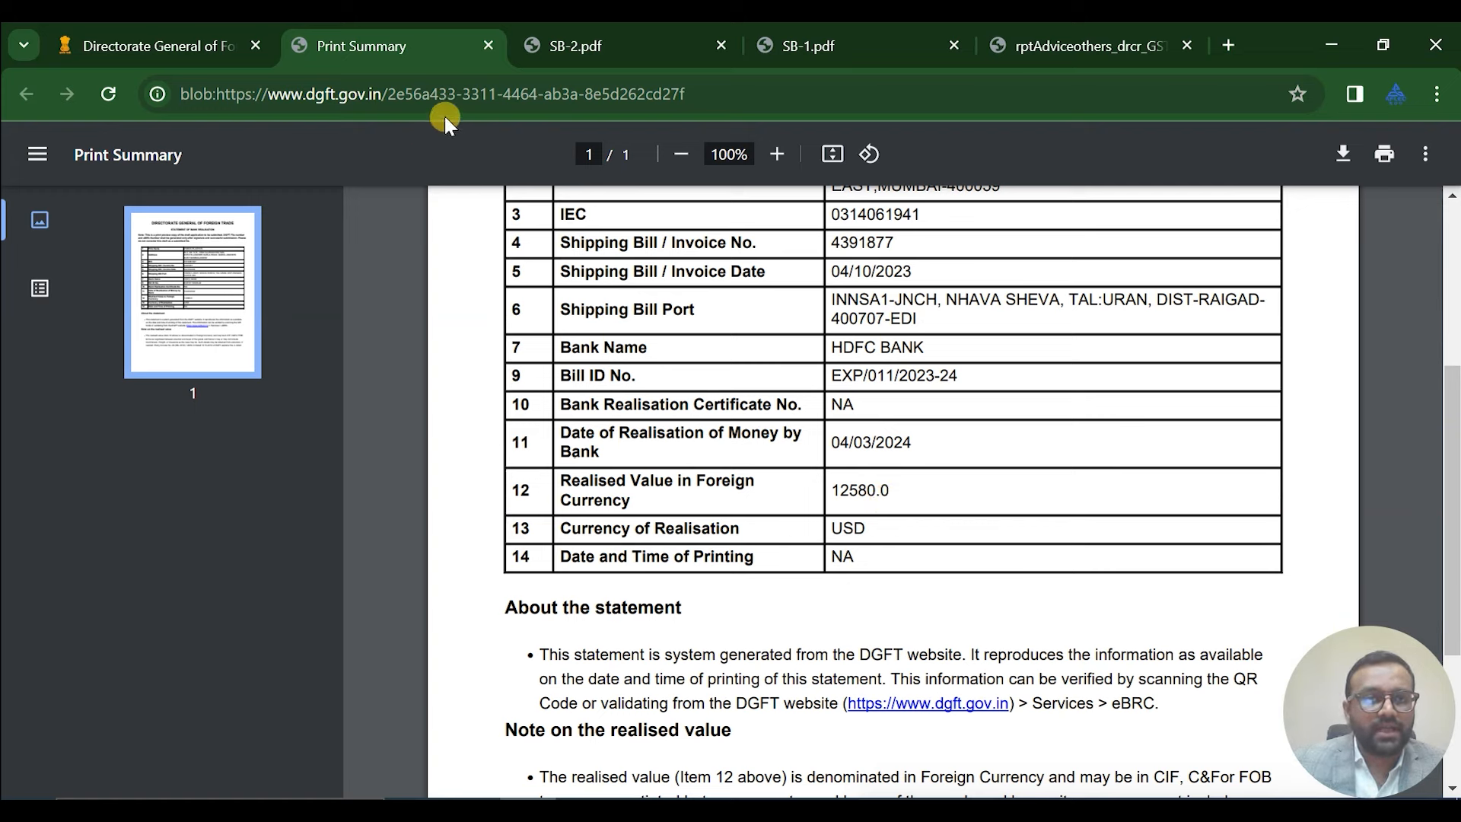
{"action": "left_click", "coordinate": [487, 47]}
{"action": "scroll", "coordinate": [1108, 512], "scroll_direction": "down", "scroll_amount": 1}
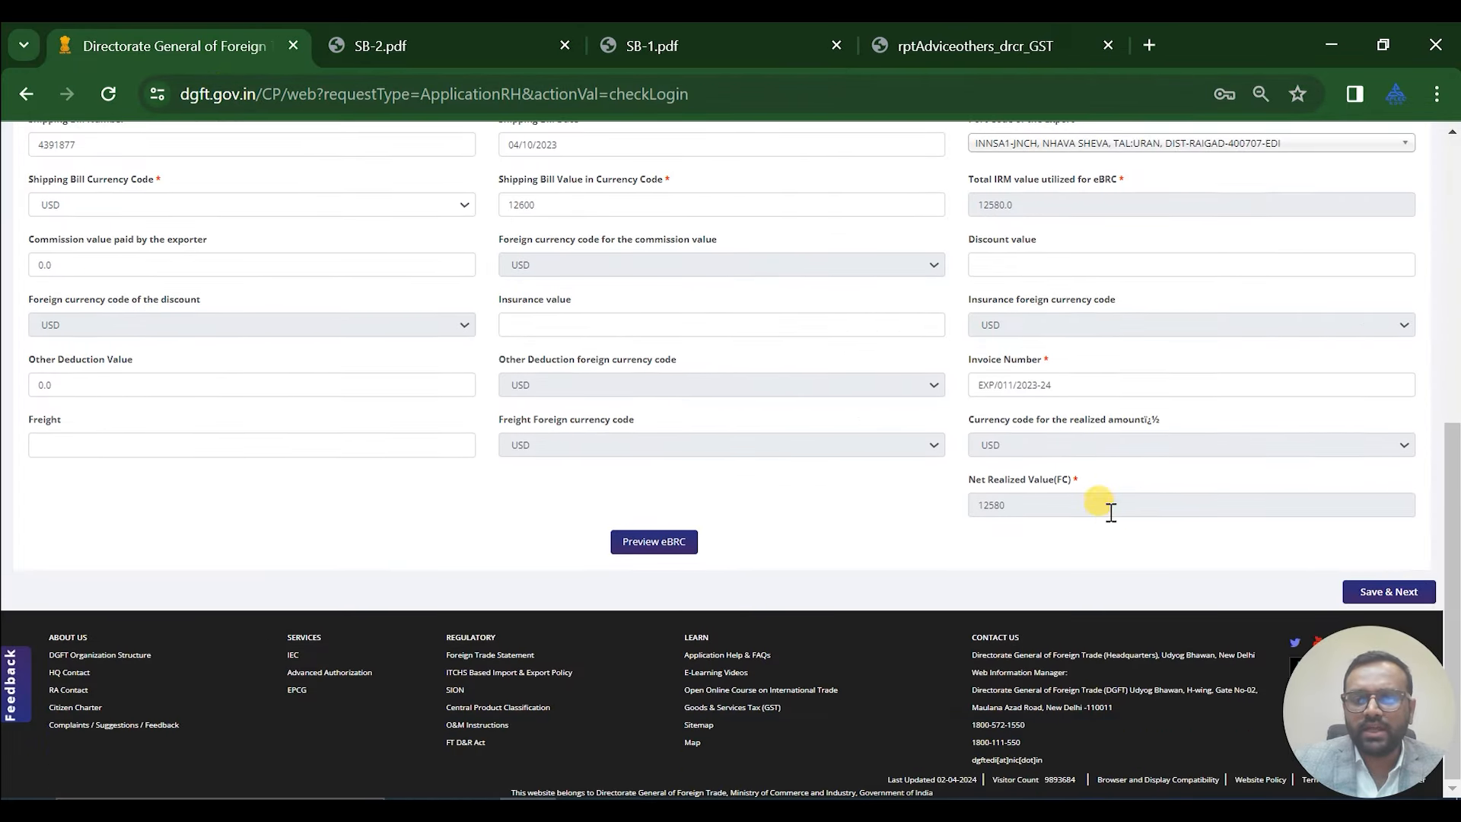
Save the shipping bill details and accept the declaration and undertaking
{"action": "left_click", "coordinate": [1377, 593]}
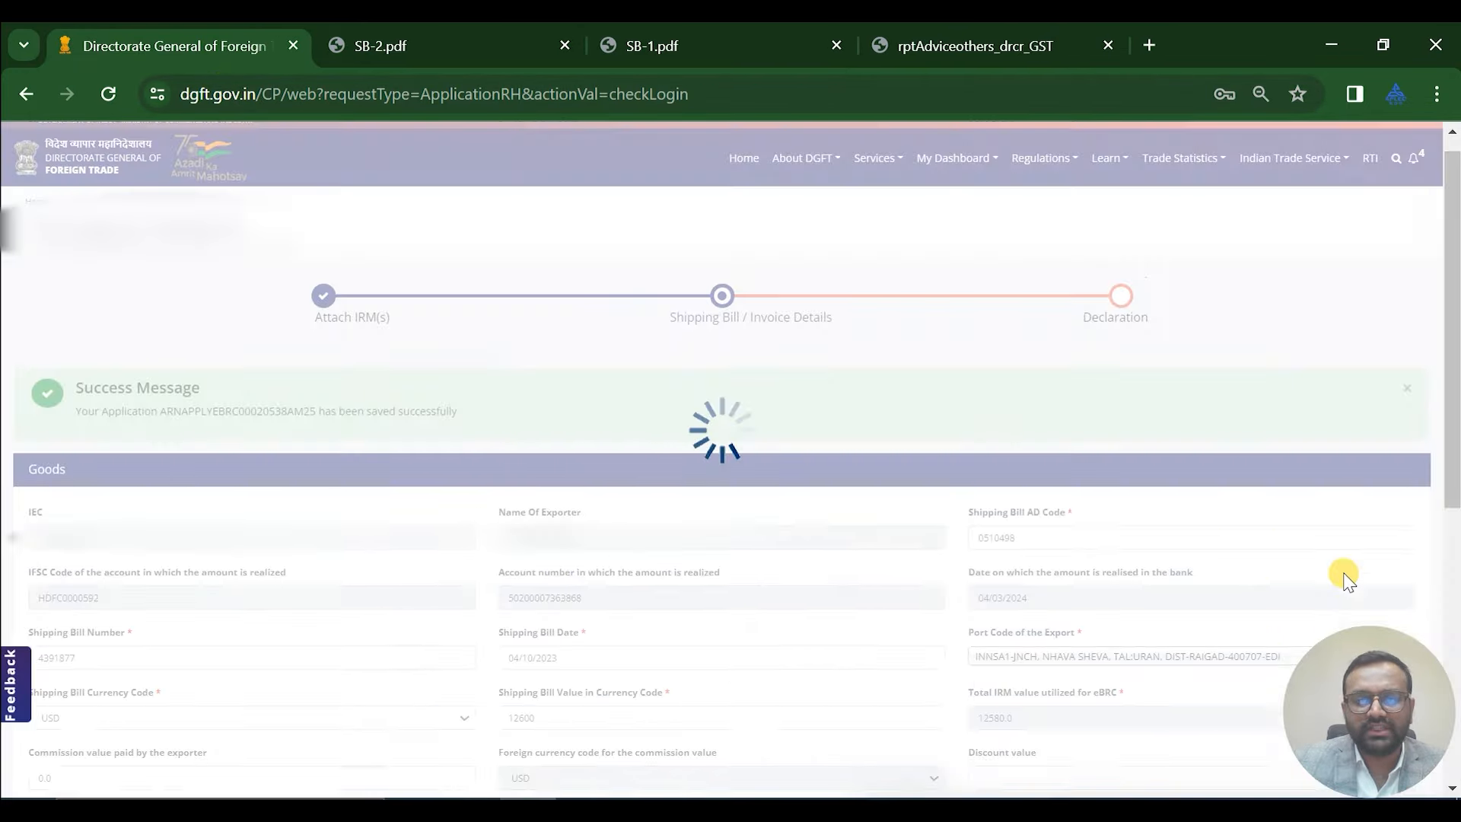
{"action": "scroll", "coordinate": [900, 428], "scroll_direction": "down", "scroll_amount": 10}
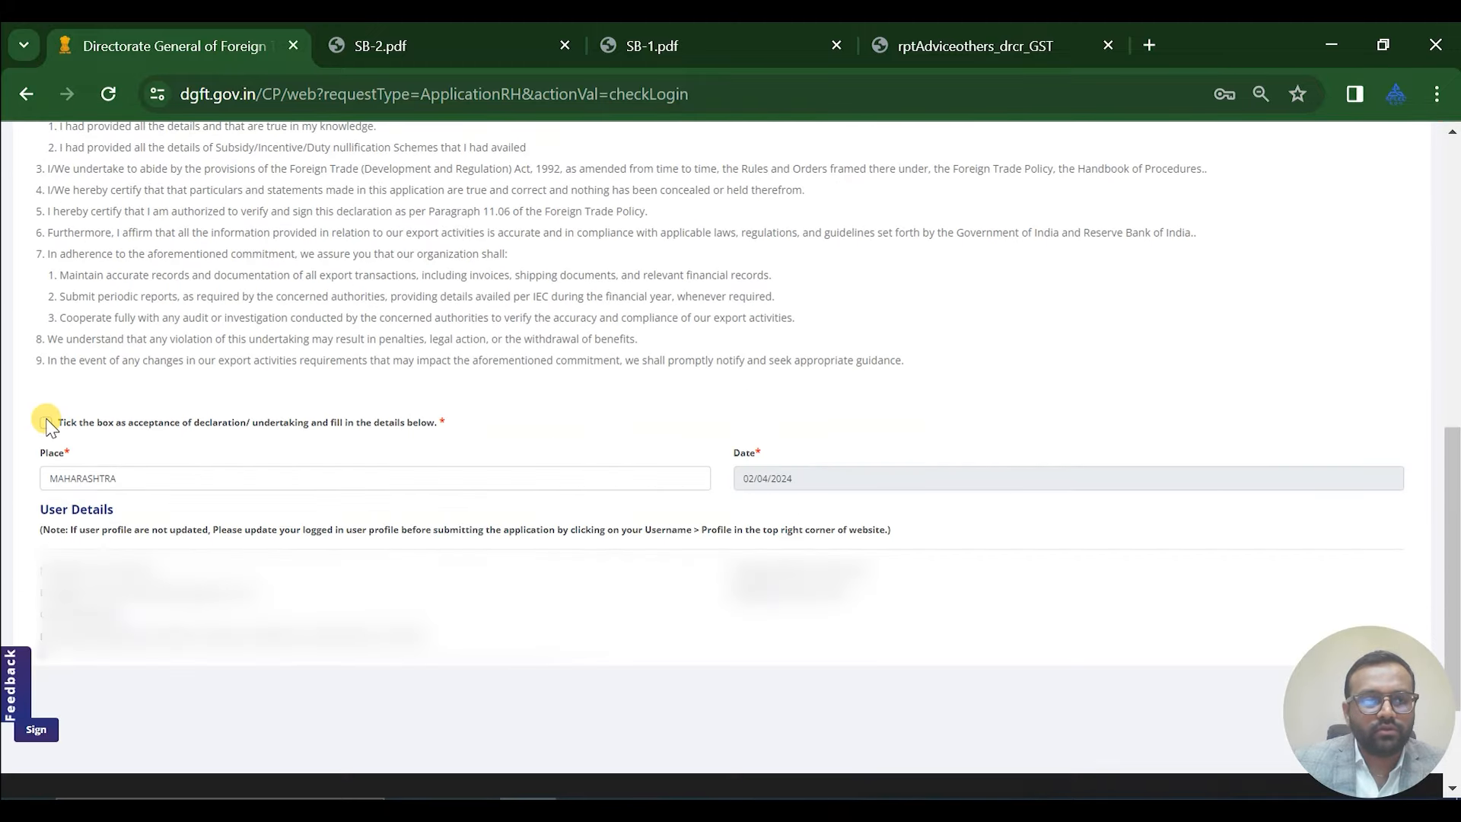
{"action": "left_click", "coordinate": [45, 421]}
{"action": "scroll", "coordinate": [731, 479], "scroll_direction": "down", "scroll_amount": 2}
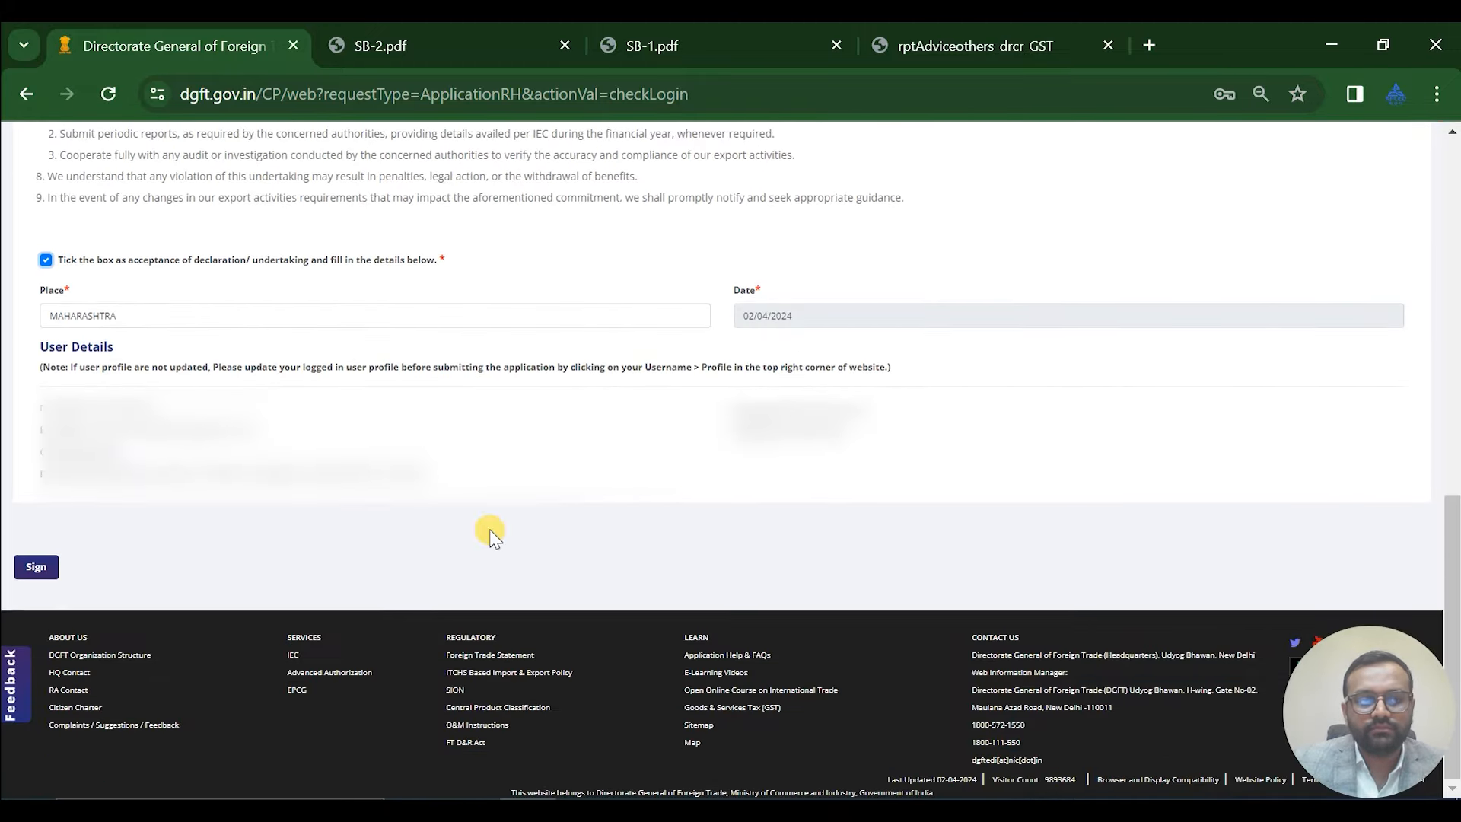
{"action": "left_click", "coordinate": [35, 568]}
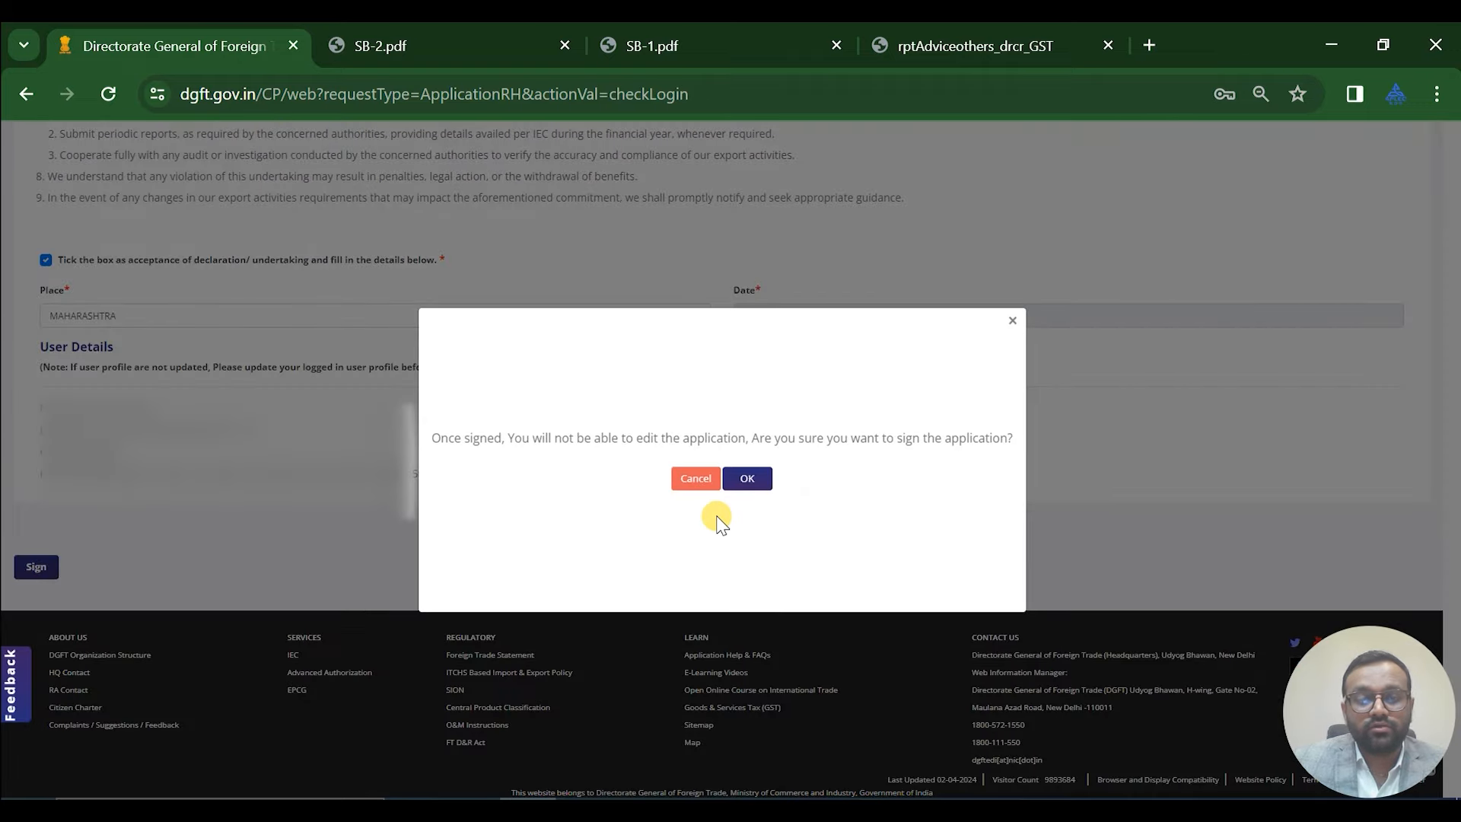
Sign the application with the PROXKey V 3.0 token certificate, then generate the e-BRC
{"action": "left_click", "coordinate": [748, 480]}
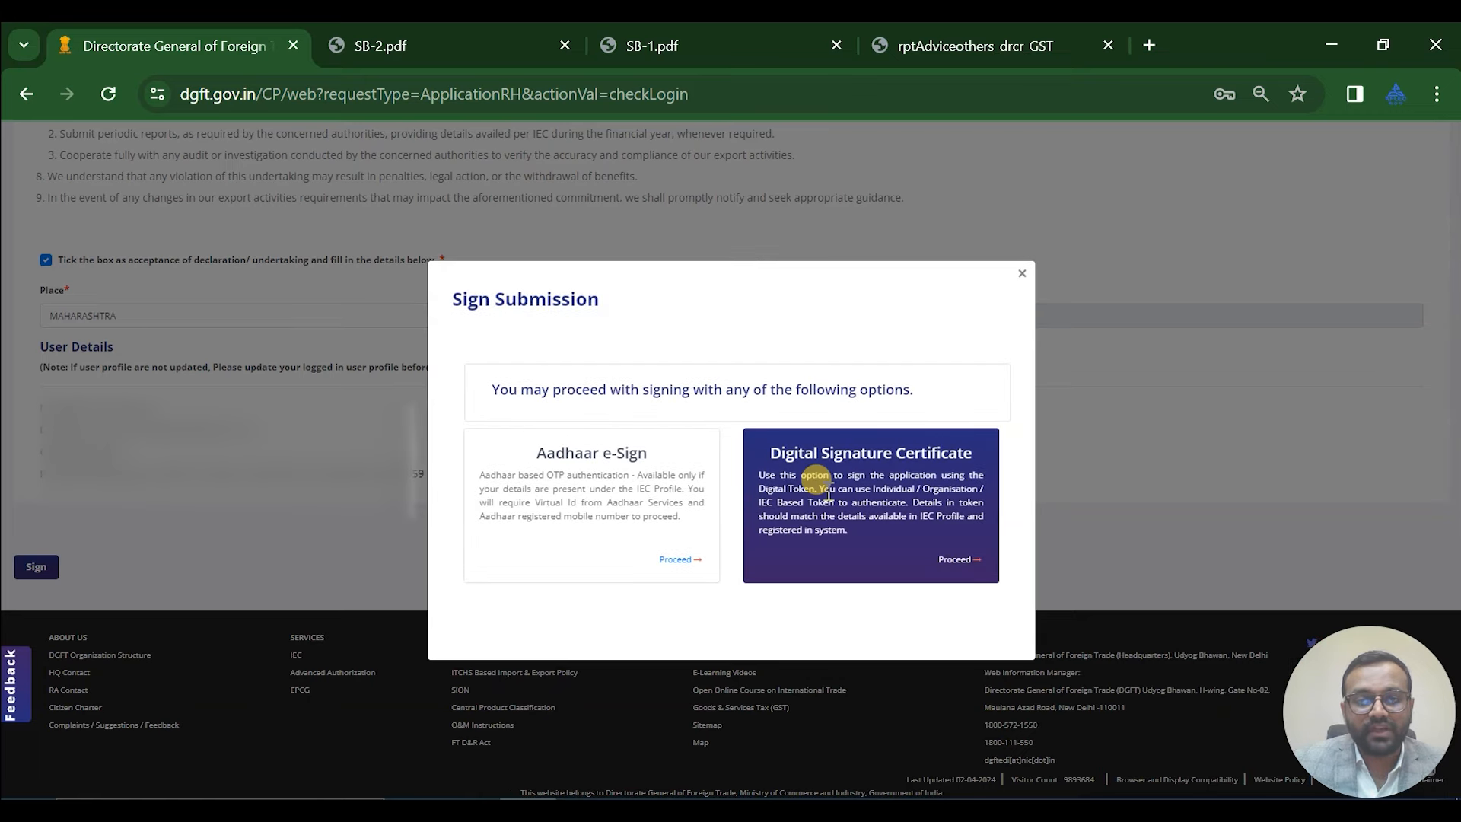
{"action": "left_click", "coordinate": [945, 561]}
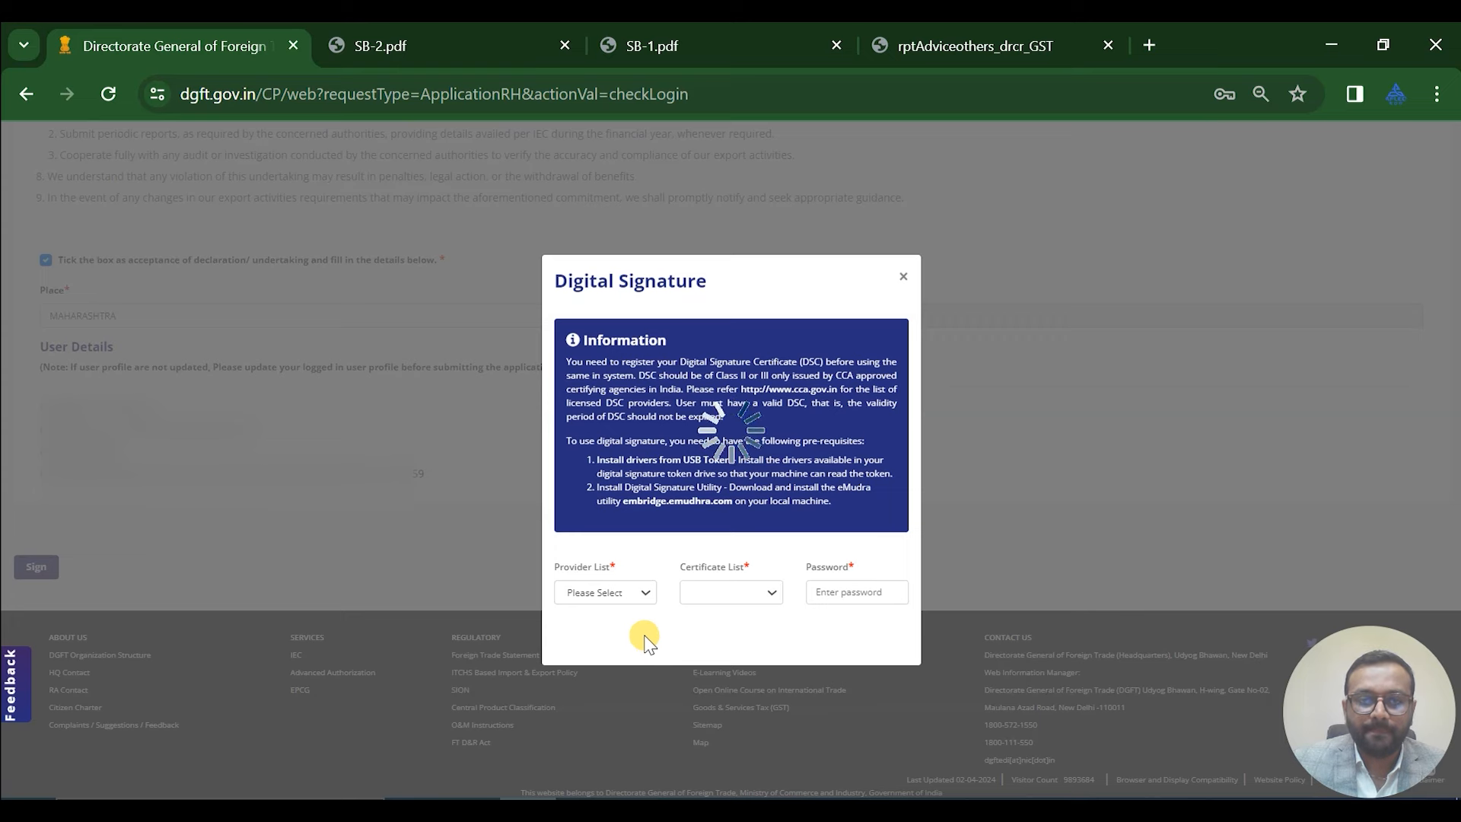
{"action": "left_click", "coordinate": [638, 587]}
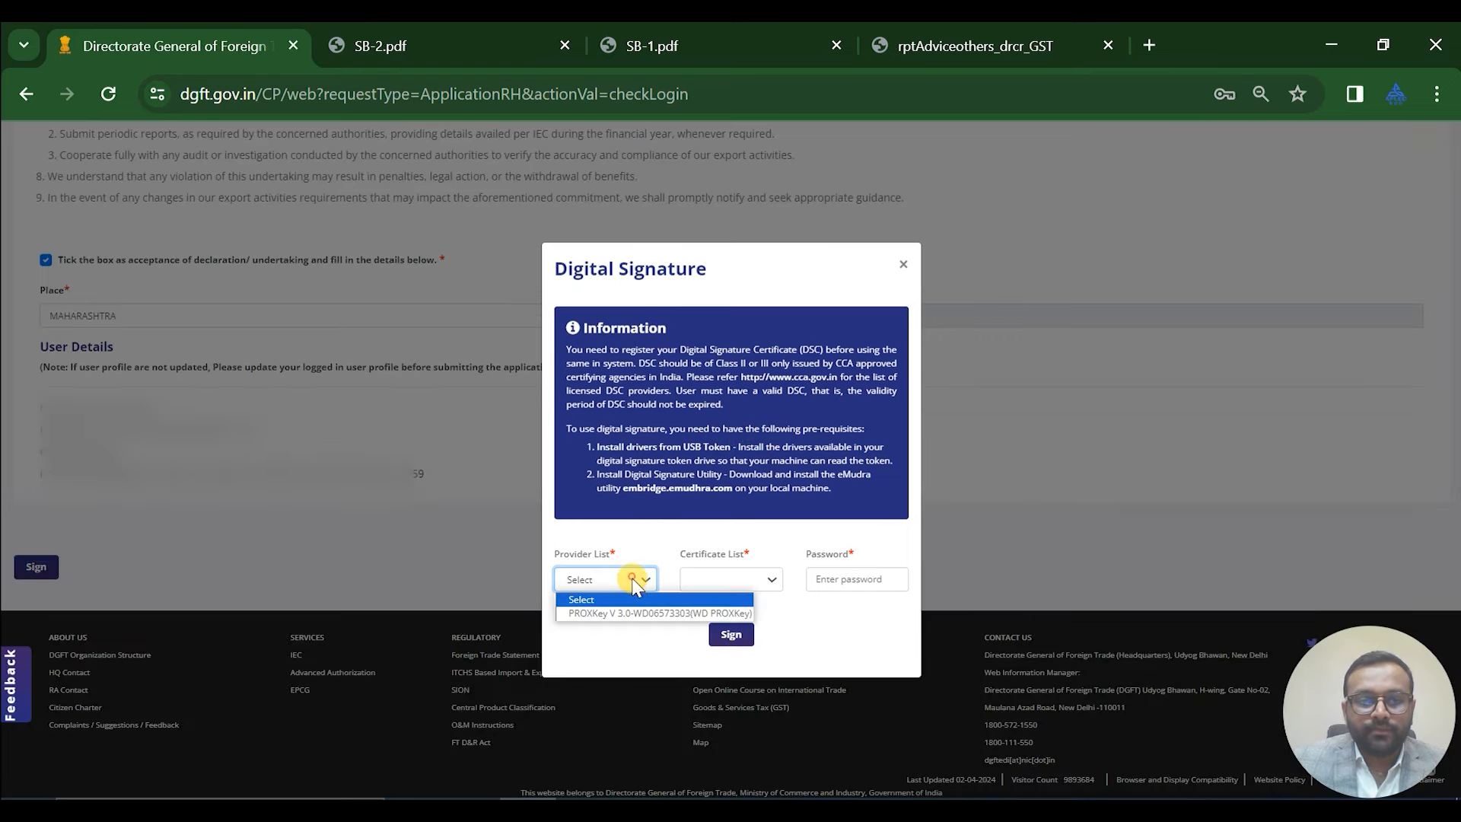
{"action": "left_click", "coordinate": [638, 611]}
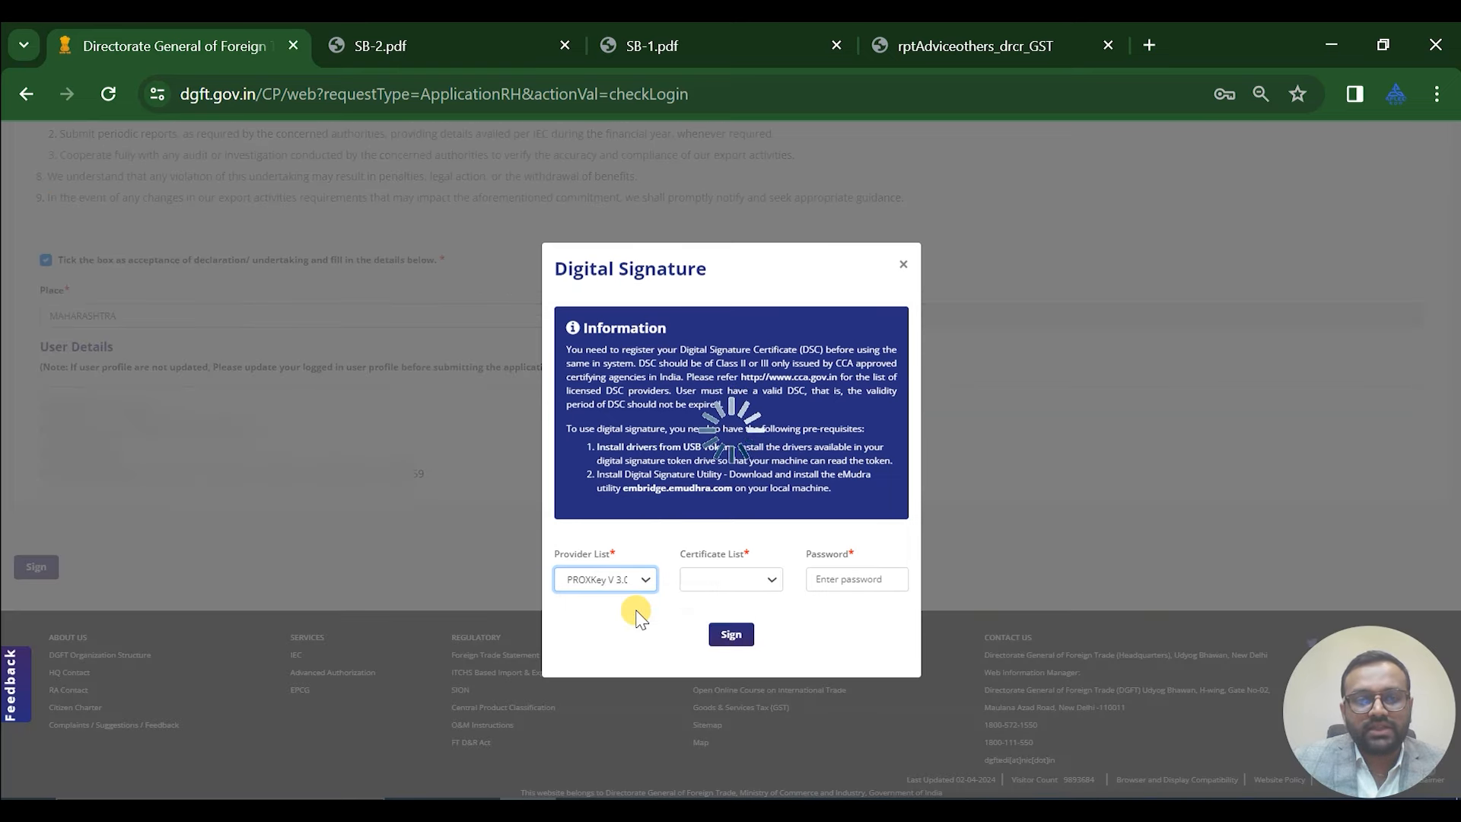
{"action": "left_click", "coordinate": [715, 582]}
{"action": "left_click", "coordinate": [721, 621]}
{"action": "left_click", "coordinate": [823, 579]}
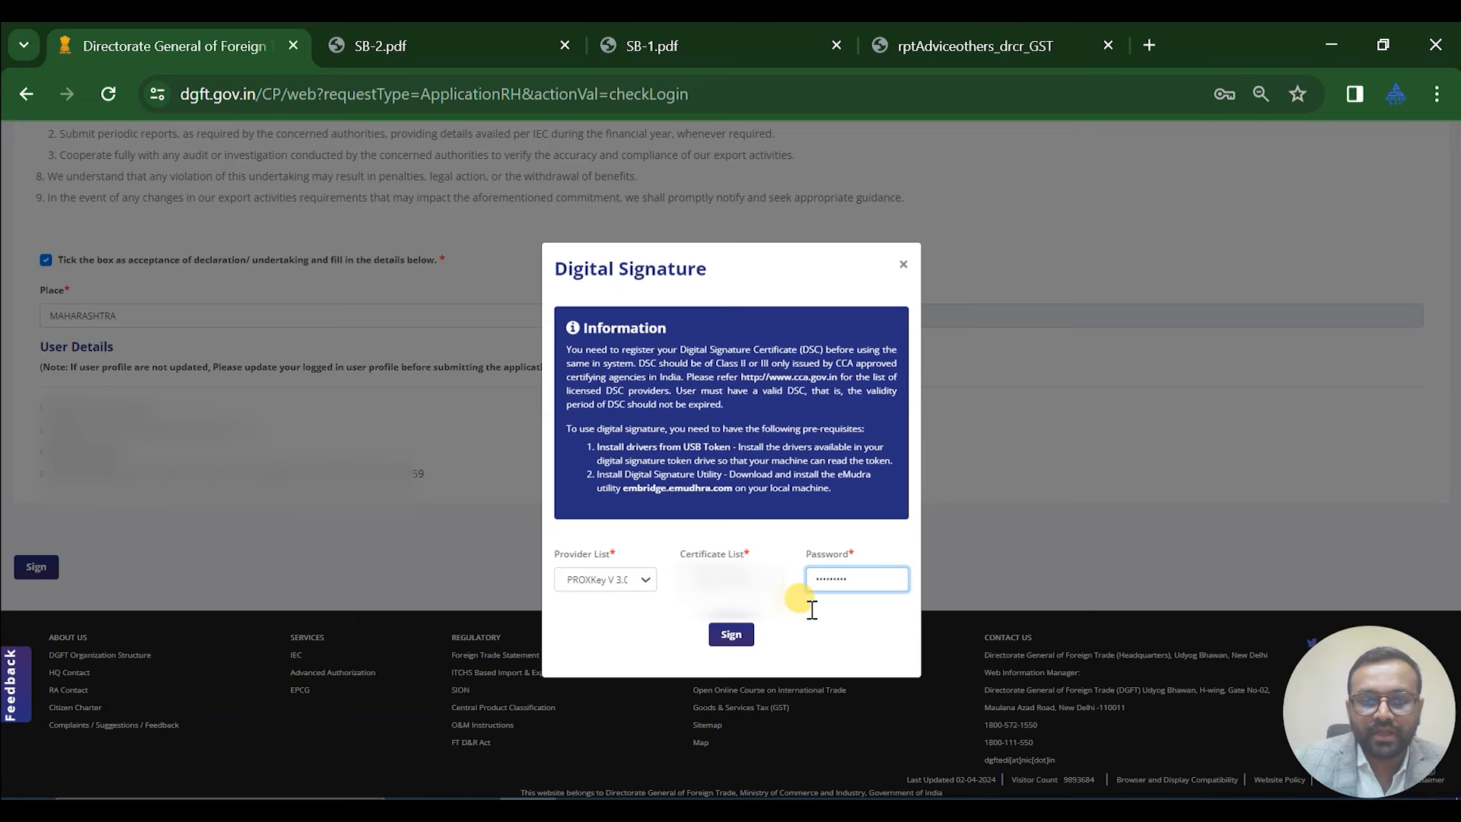
{"action": "left_click", "coordinate": [729, 635]}
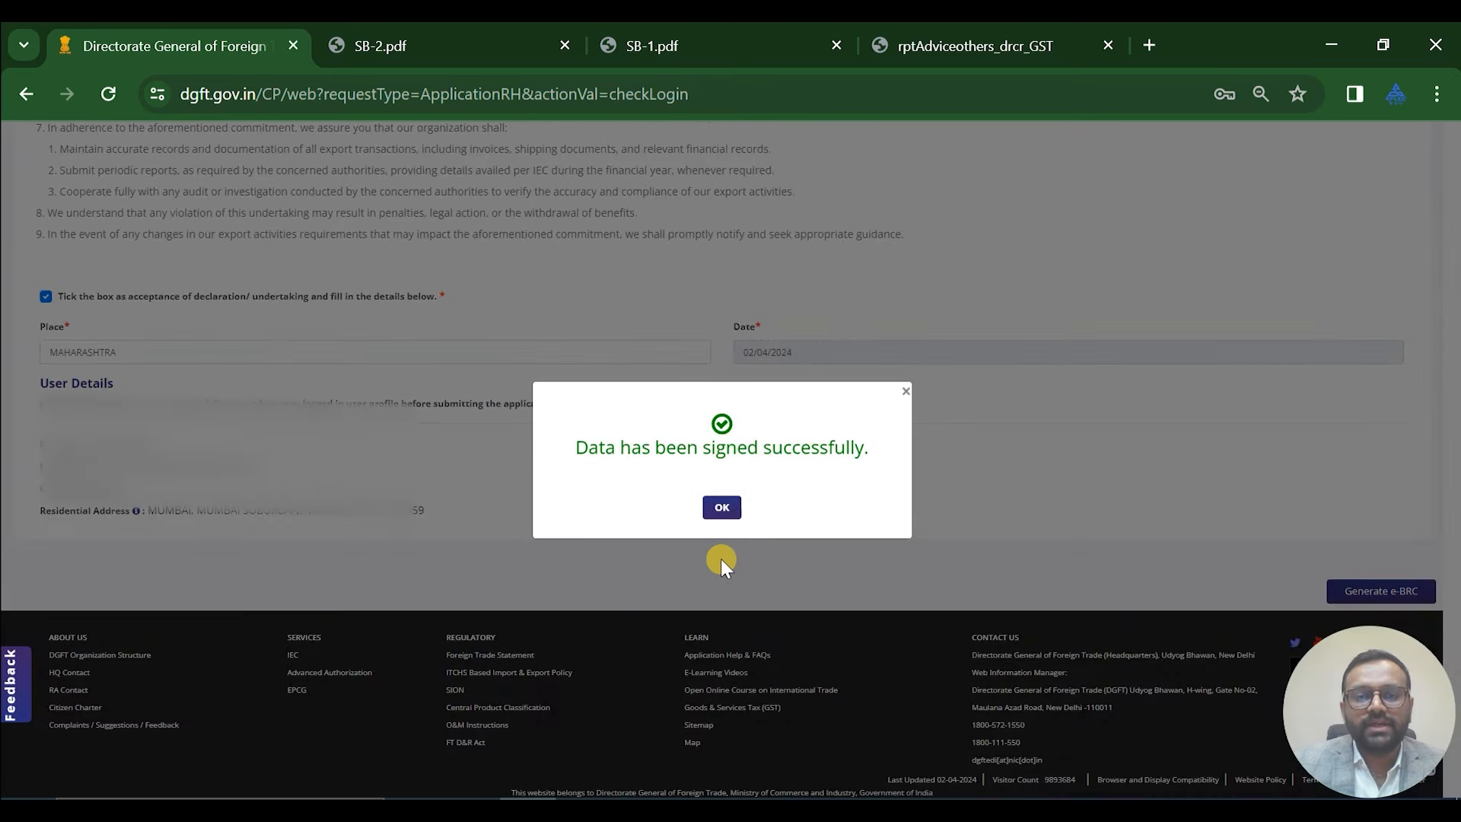
{"action": "left_click", "coordinate": [721, 508]}
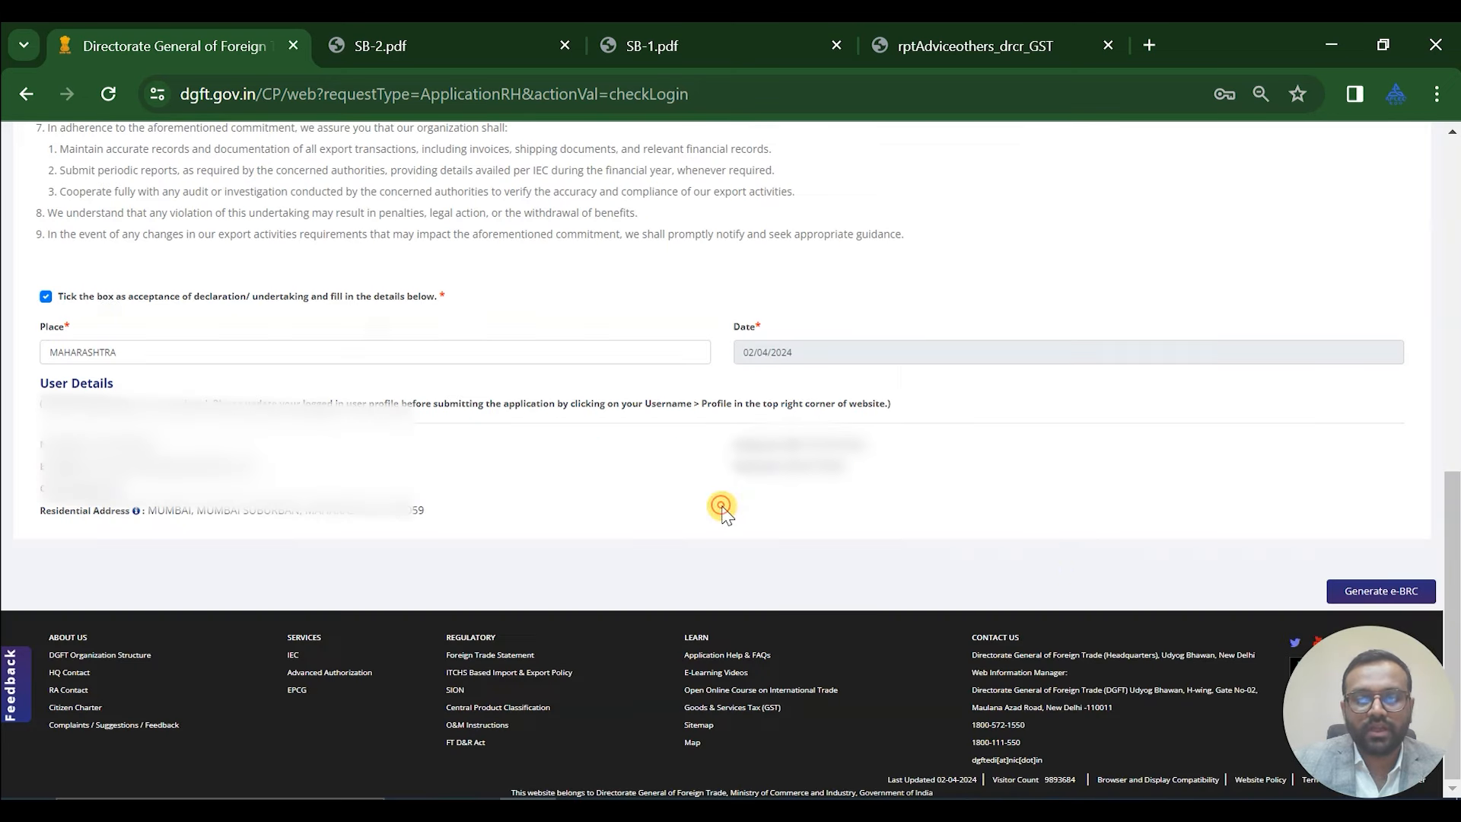
{"action": "left_click", "coordinate": [1379, 593]}
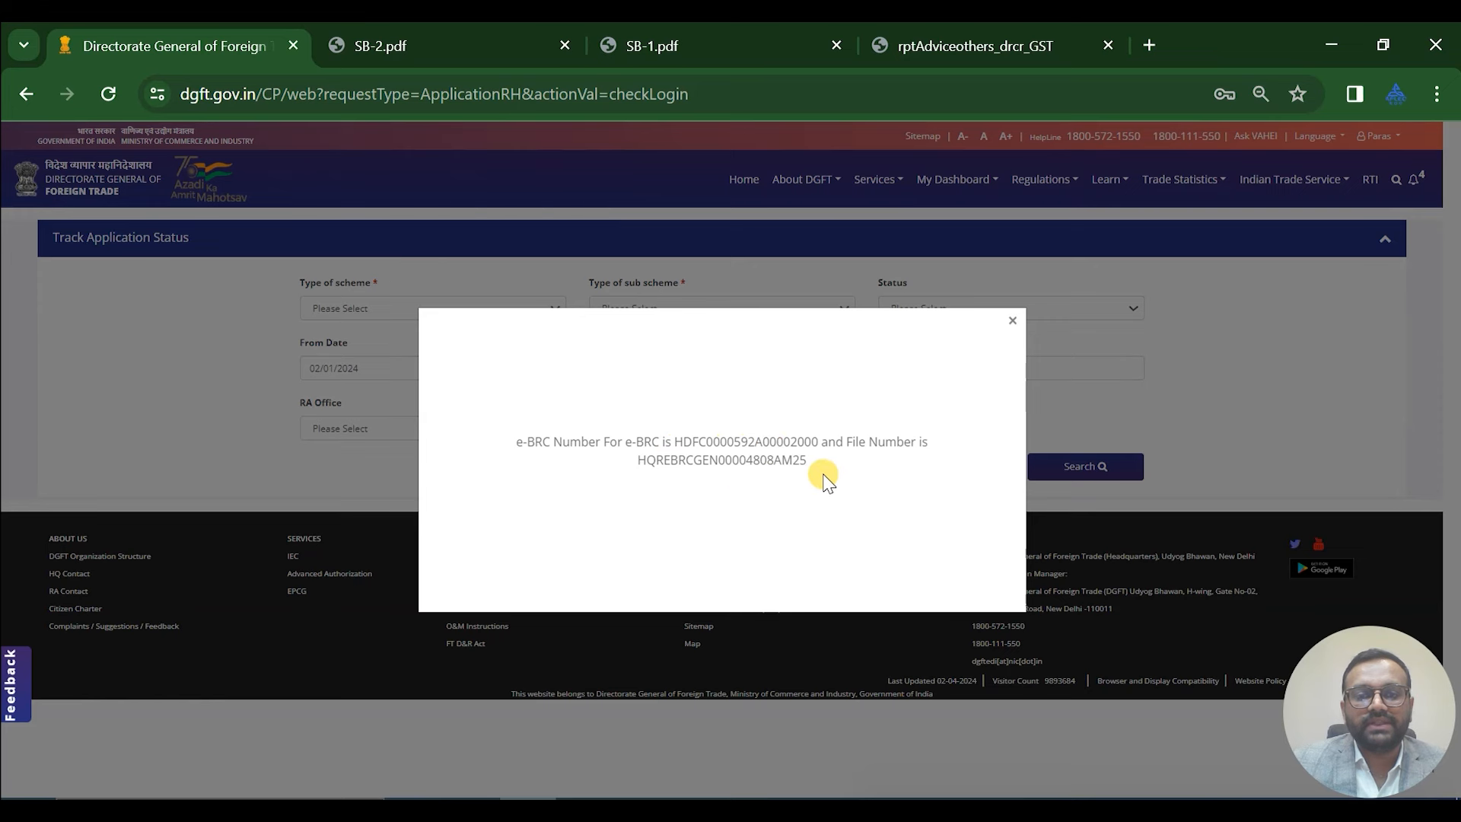
Close the confirmation showing the first e-BRC's number and file number
{"action": "left_click", "coordinate": [1012, 321]}
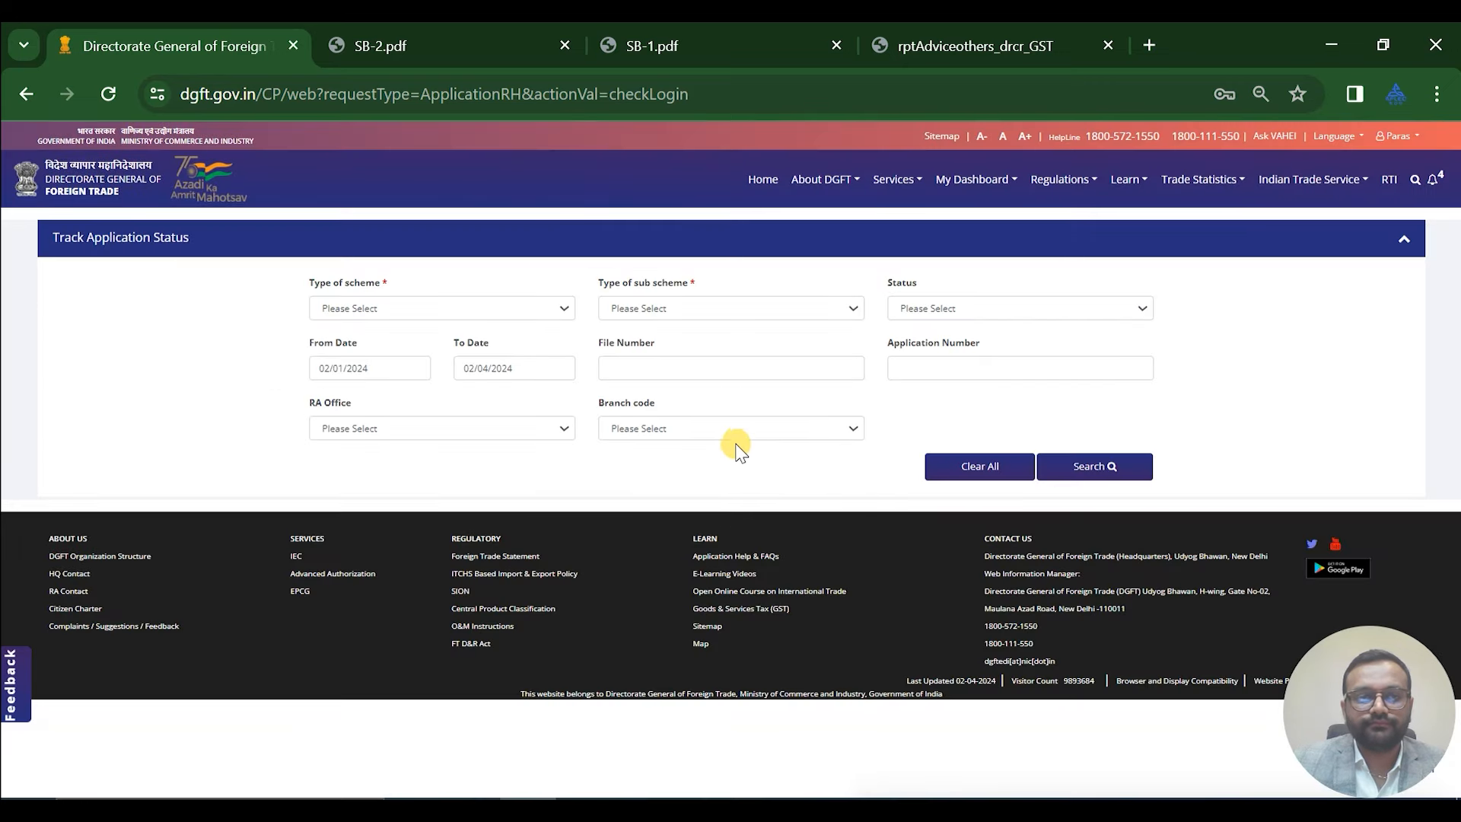
Reopen the first draft application via Services > eBRC > Generate e-BRC to reach Attach IRM
{"action": "left_click", "coordinate": [881, 183]}
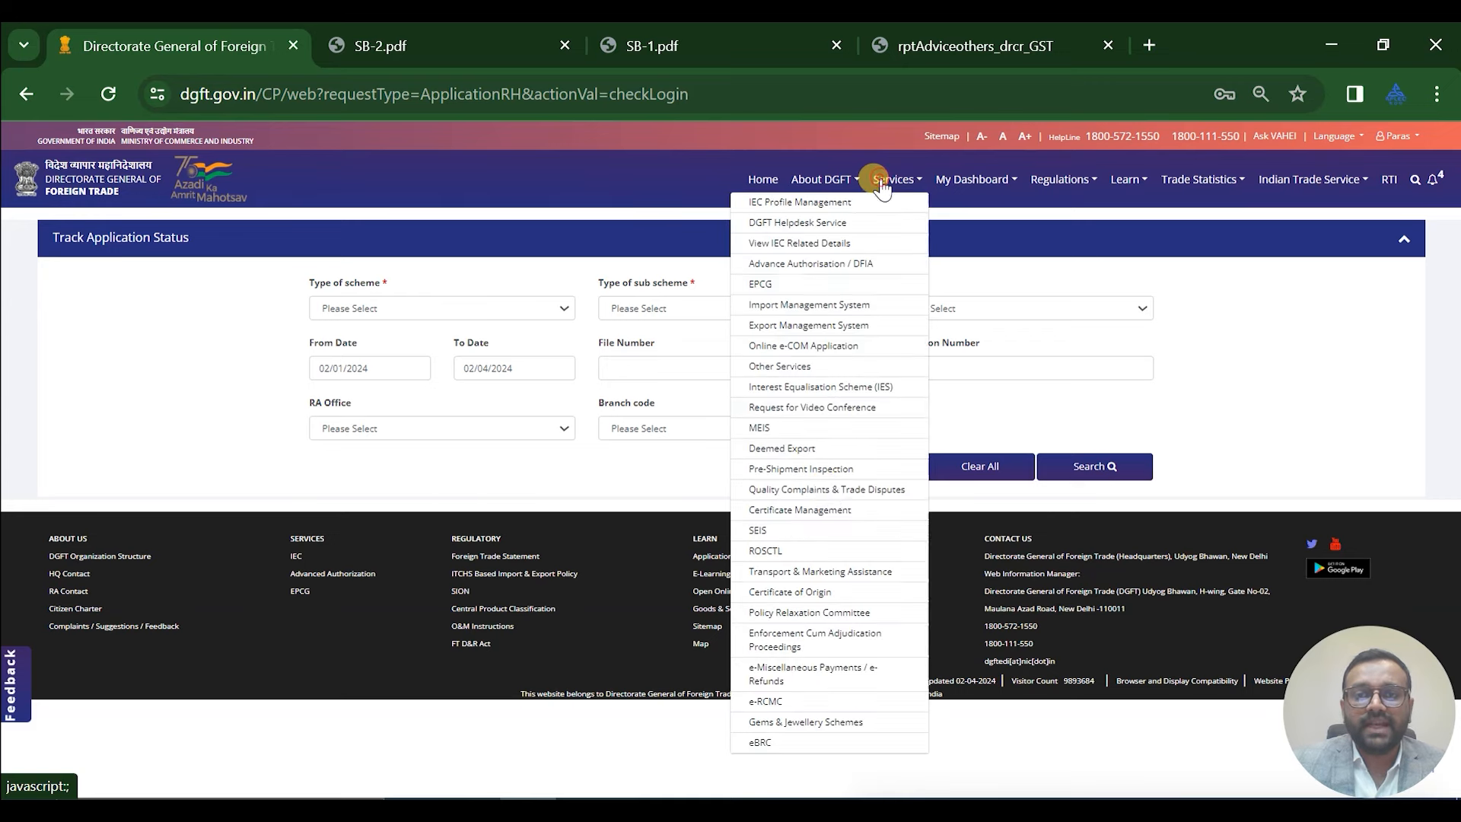
{"action": "left_click", "coordinate": [806, 744]}
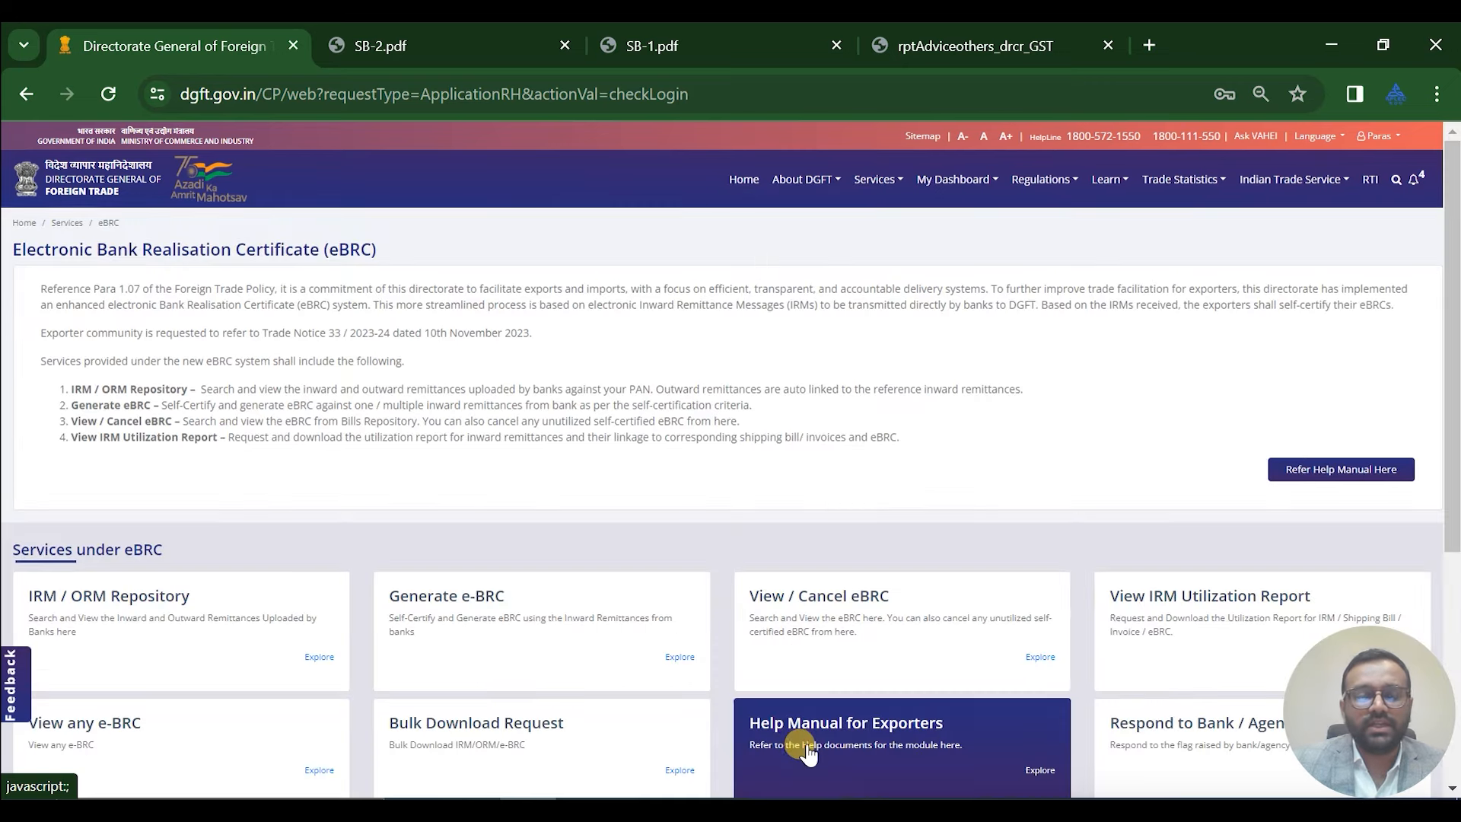
{"action": "left_click", "coordinate": [486, 628]}
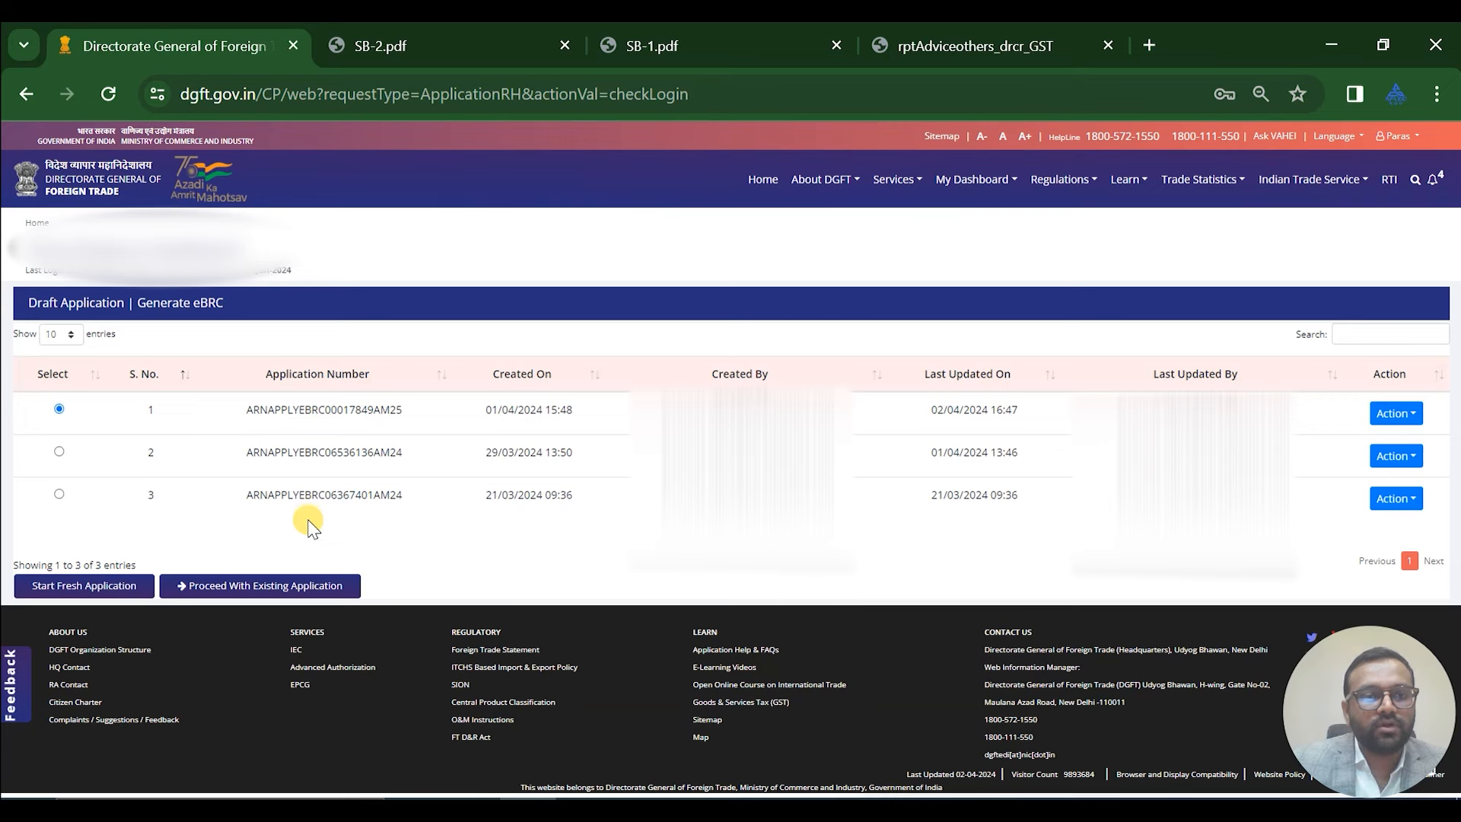
{"action": "left_click", "coordinate": [301, 588]}
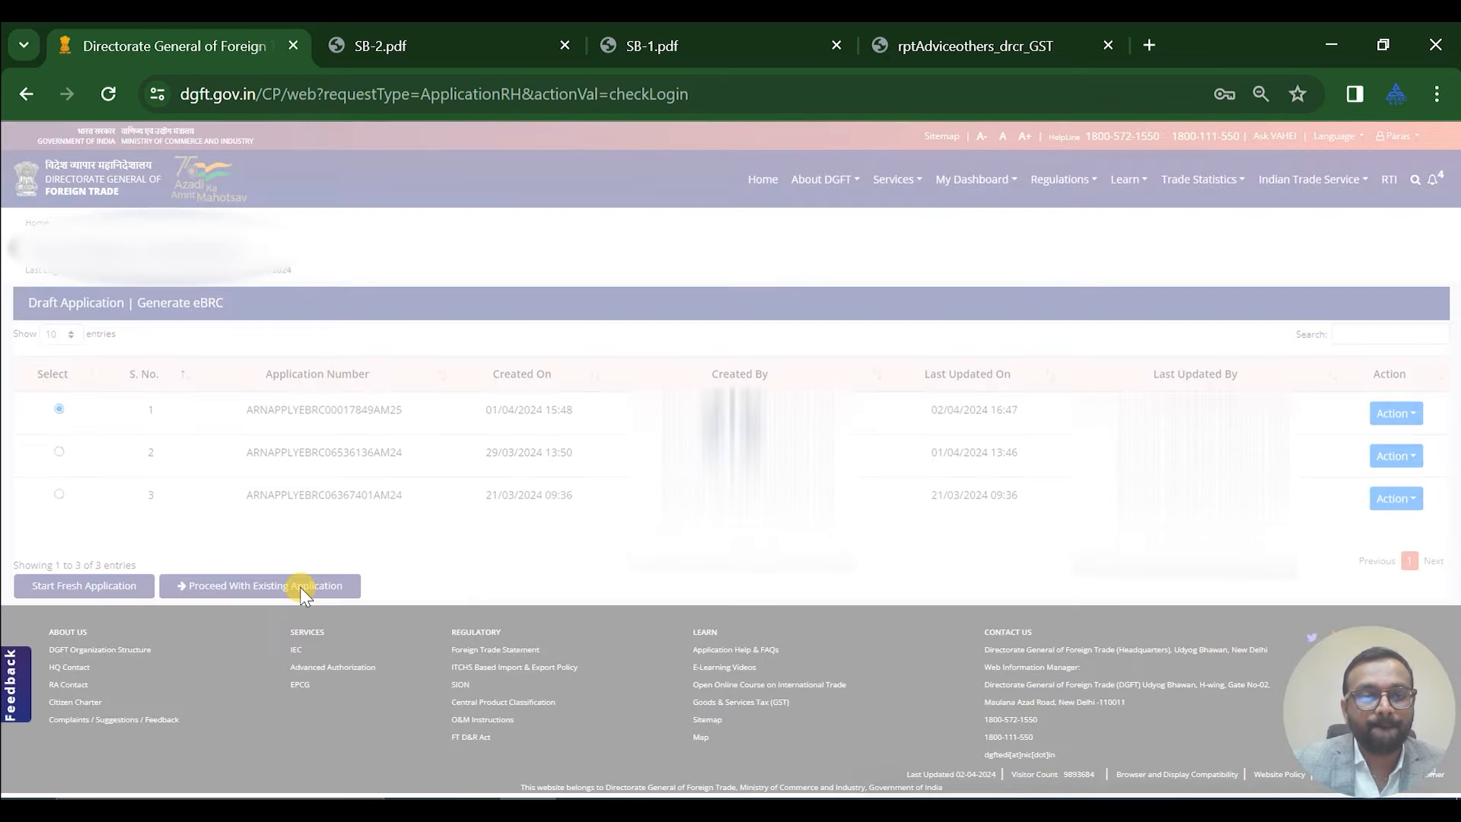
{"action": "scroll", "coordinate": [401, 440], "scroll_direction": "down", "scroll_amount": 3}
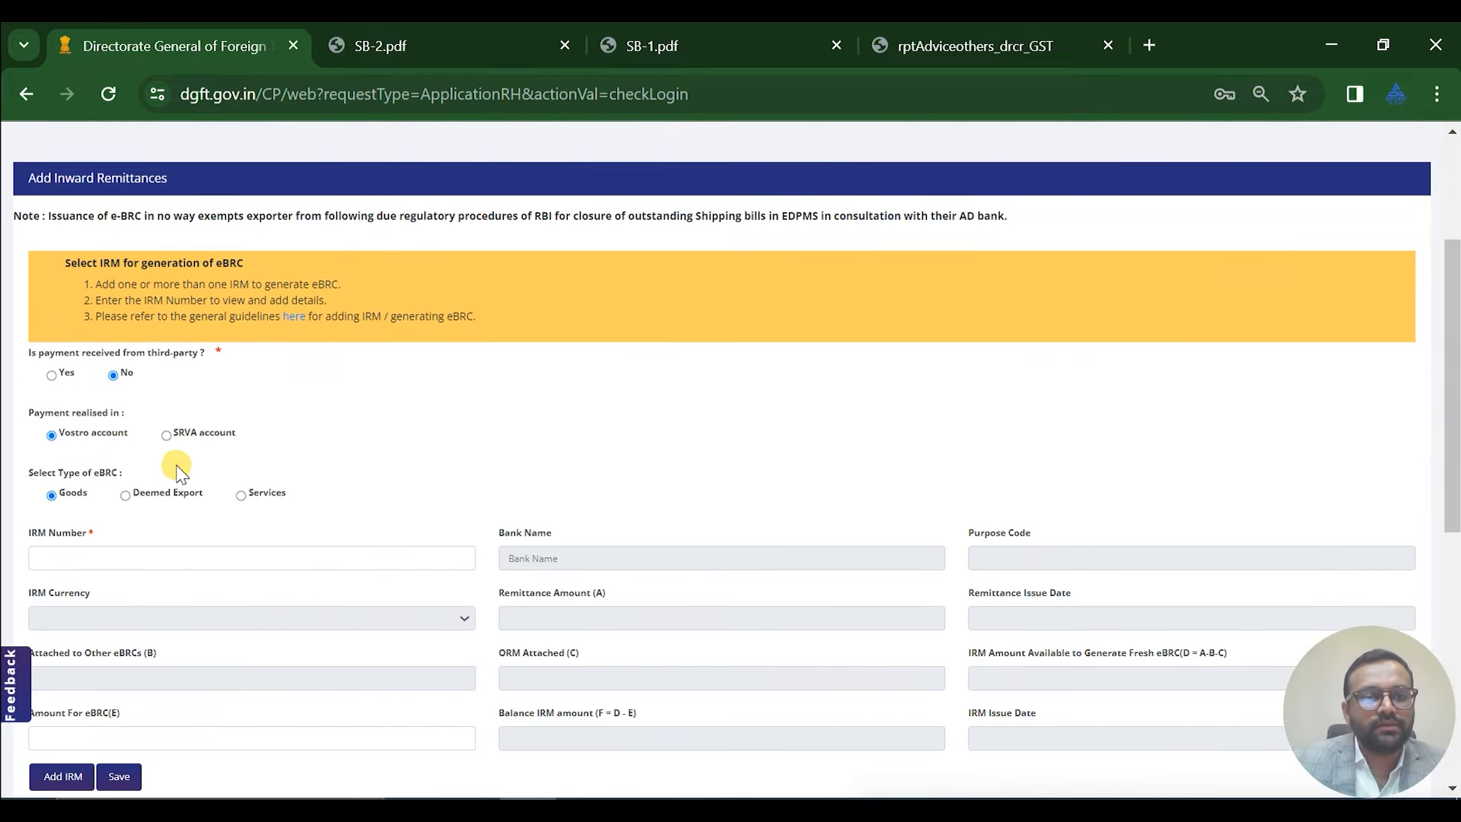
{"action": "scroll", "coordinate": [456, 495], "scroll_direction": "down", "scroll_amount": 5}
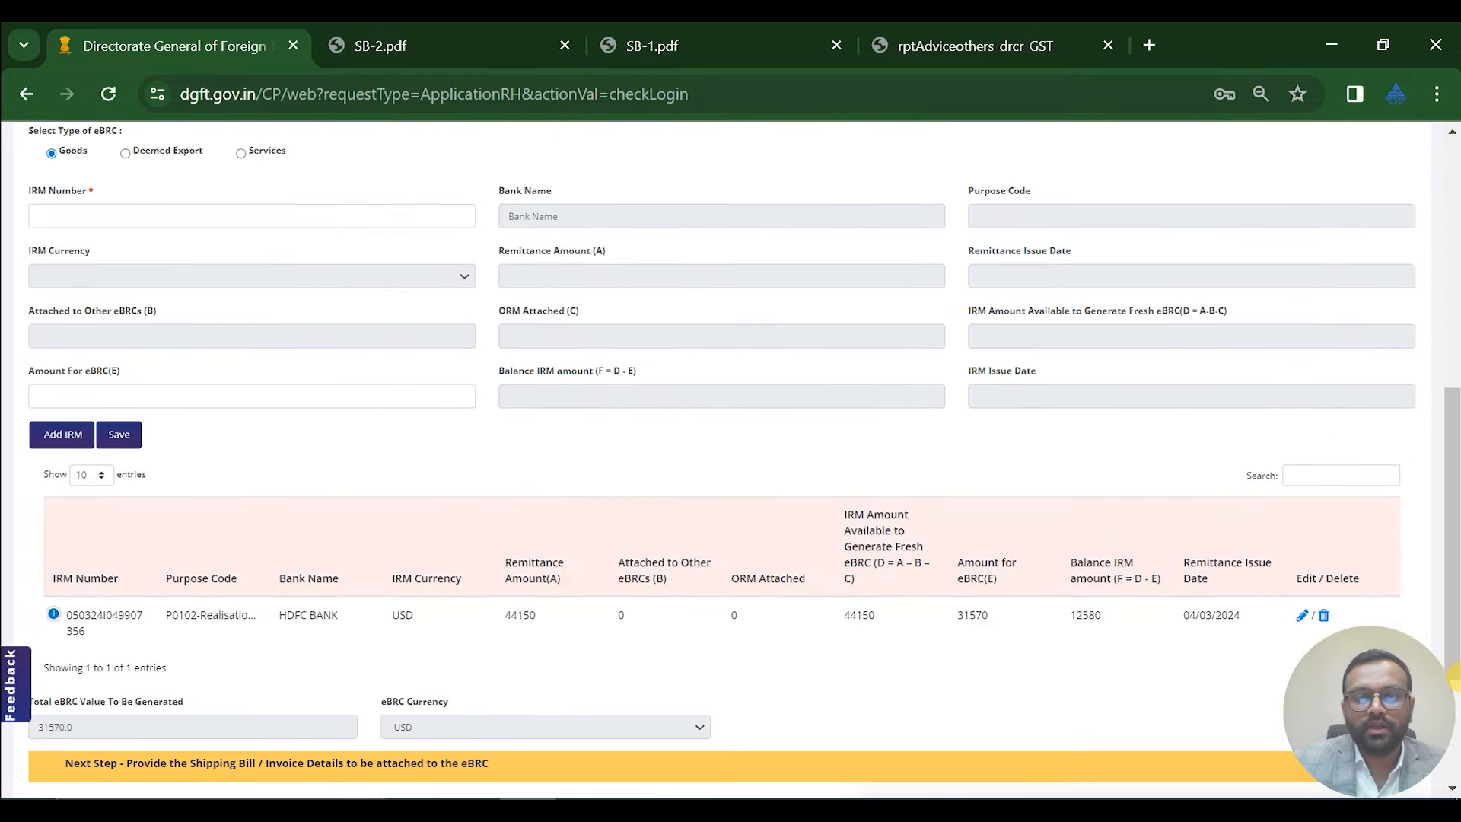
Load the HDFC IRM for 31570 USD and save, advancing to Shipping Bill / Invoice Details
{"action": "left_click", "coordinate": [1300, 616]}
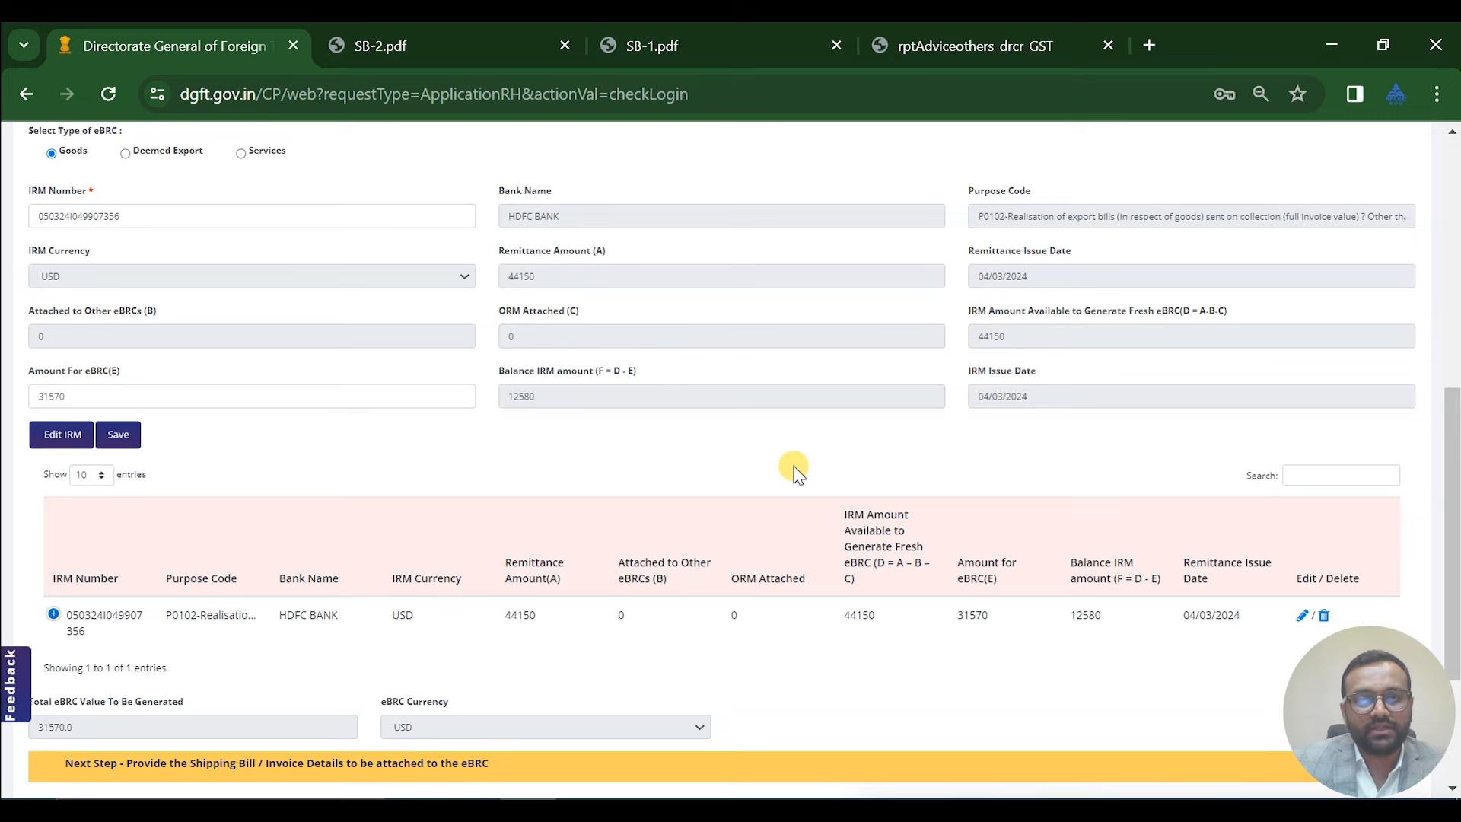
{"action": "scroll", "coordinate": [791, 468], "scroll_direction": "down", "scroll_amount": 3}
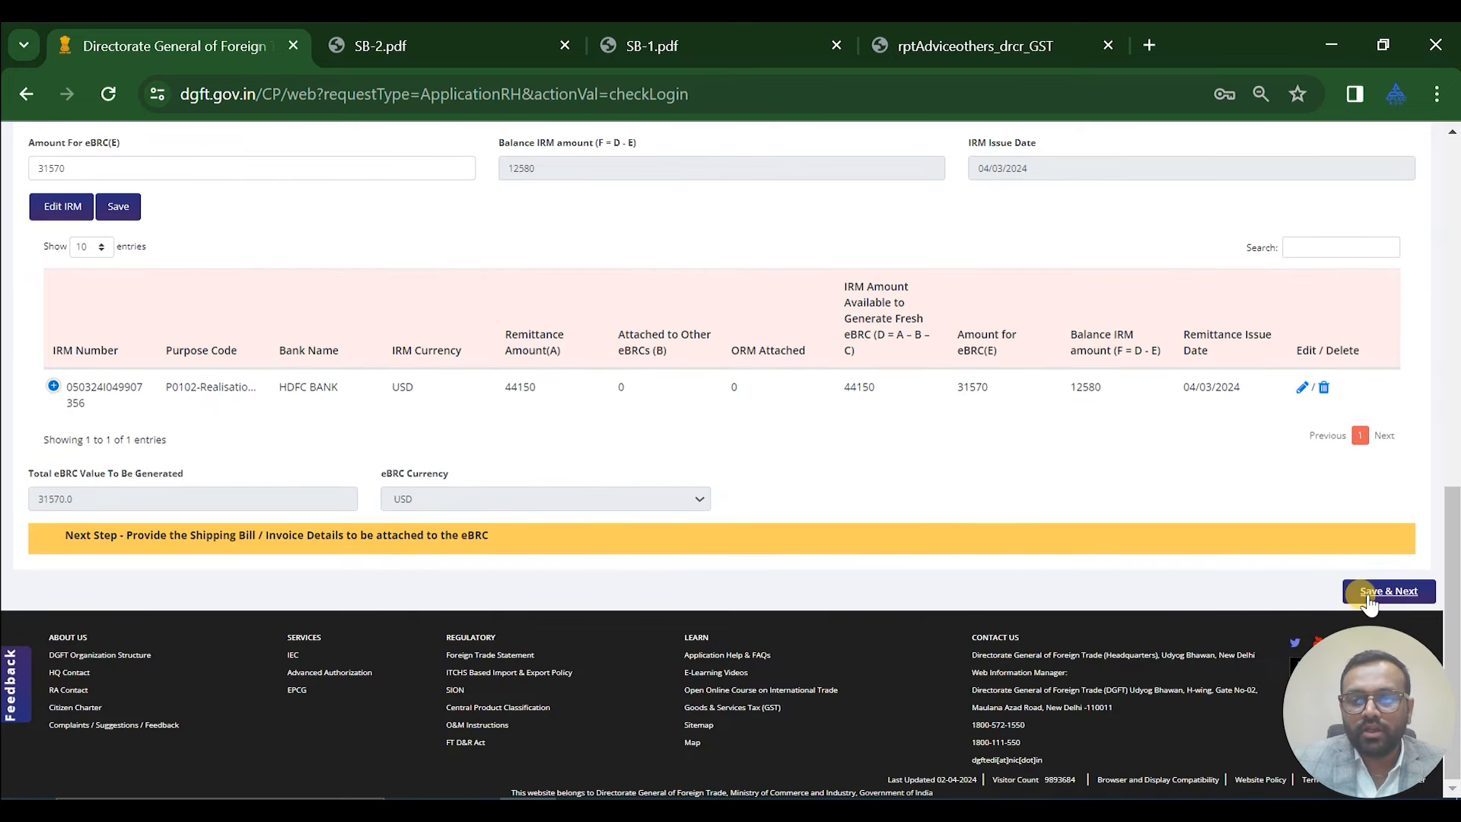
{"action": "left_click", "coordinate": [1370, 594]}
{"action": "scroll", "coordinate": [859, 525], "scroll_direction": "down", "scroll_amount": 2}
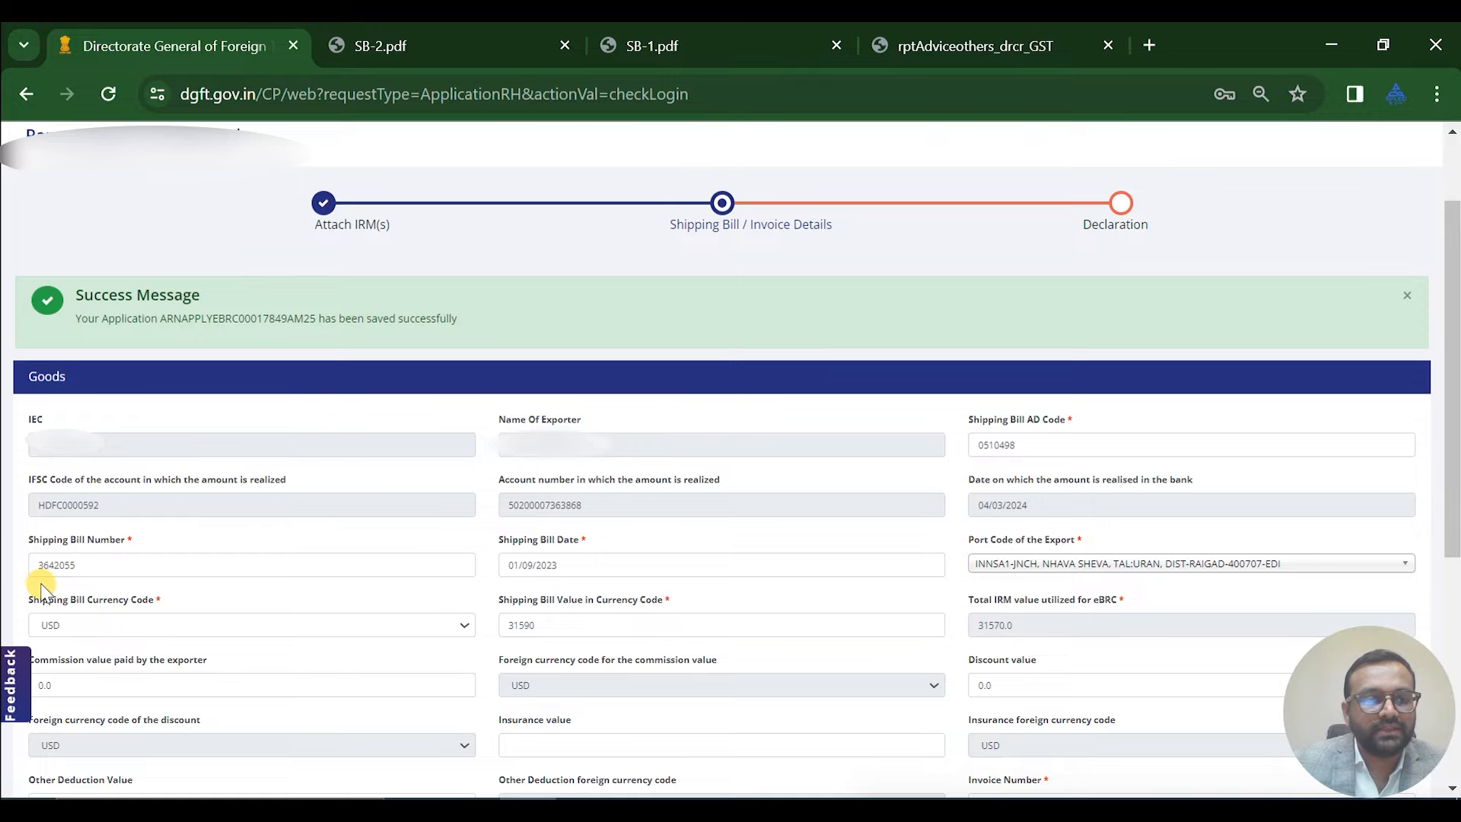
{"action": "left_click", "coordinate": [641, 42]}
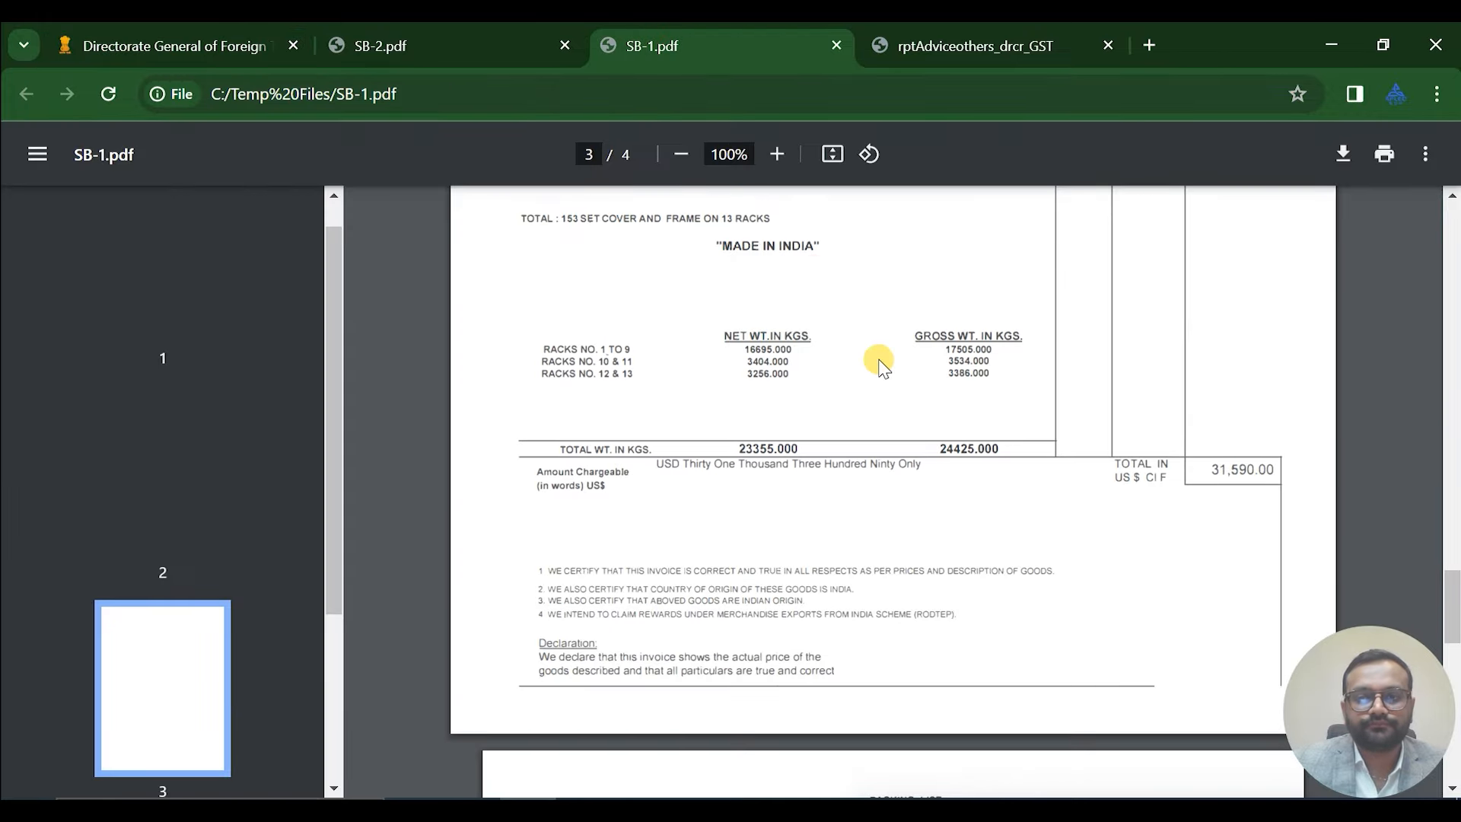
{"action": "scroll", "coordinate": [879, 363], "scroll_direction": "up", "scroll_amount": 20}
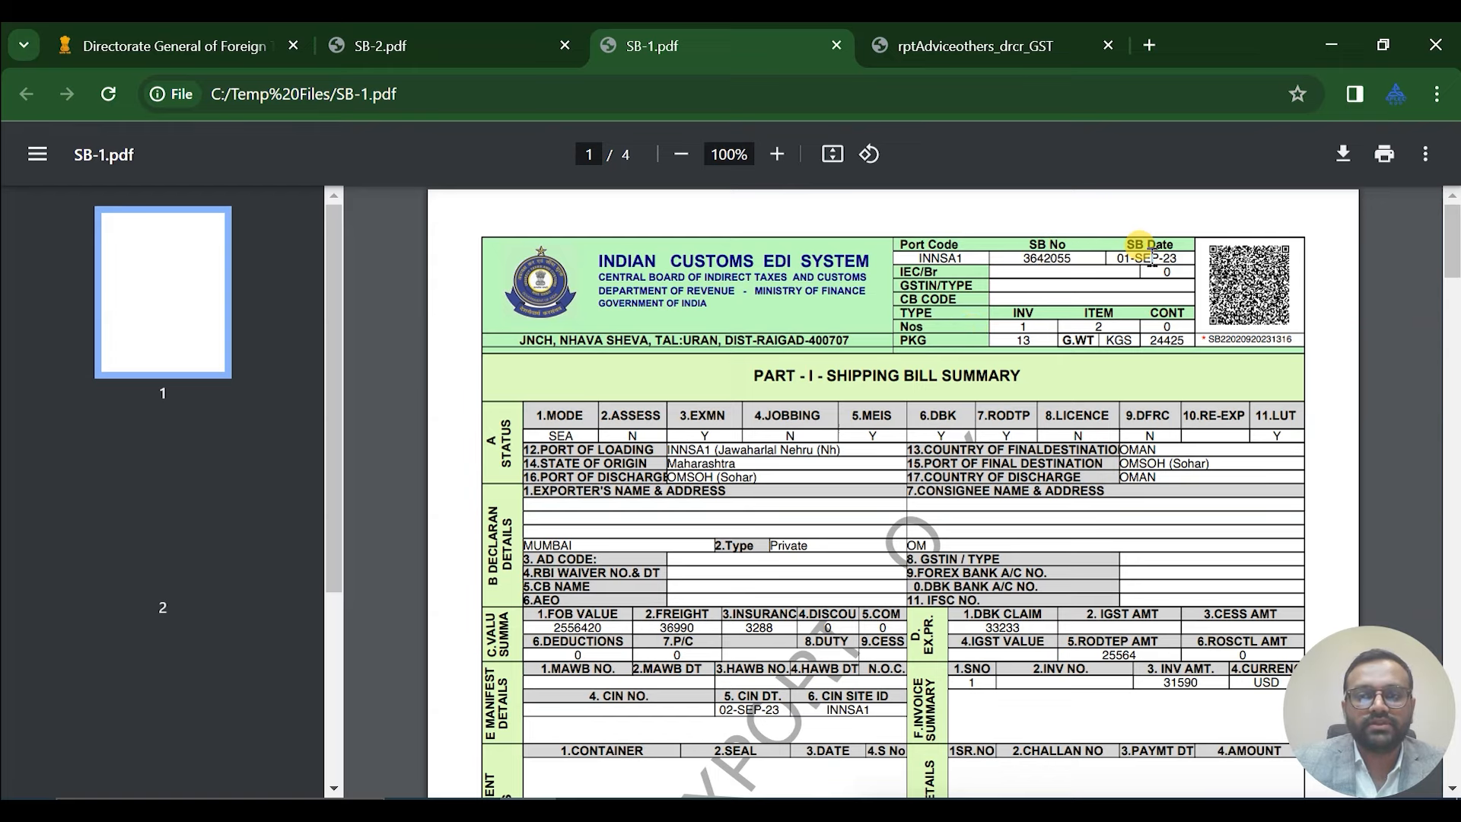
{"action": "left_click", "coordinate": [187, 34]}
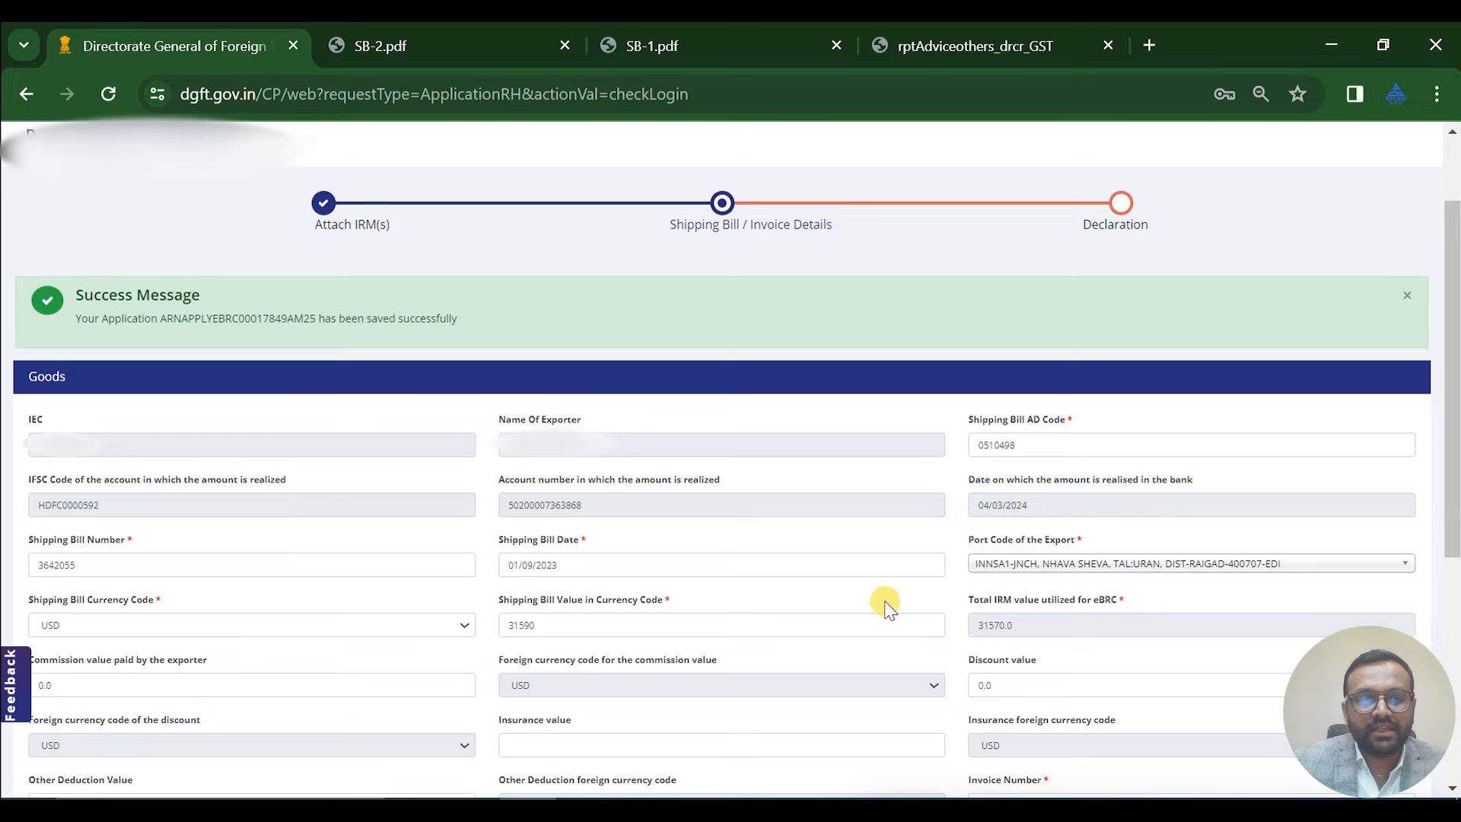
{"action": "scroll", "coordinate": [670, 495], "scroll_direction": "down", "scroll_amount": 3}
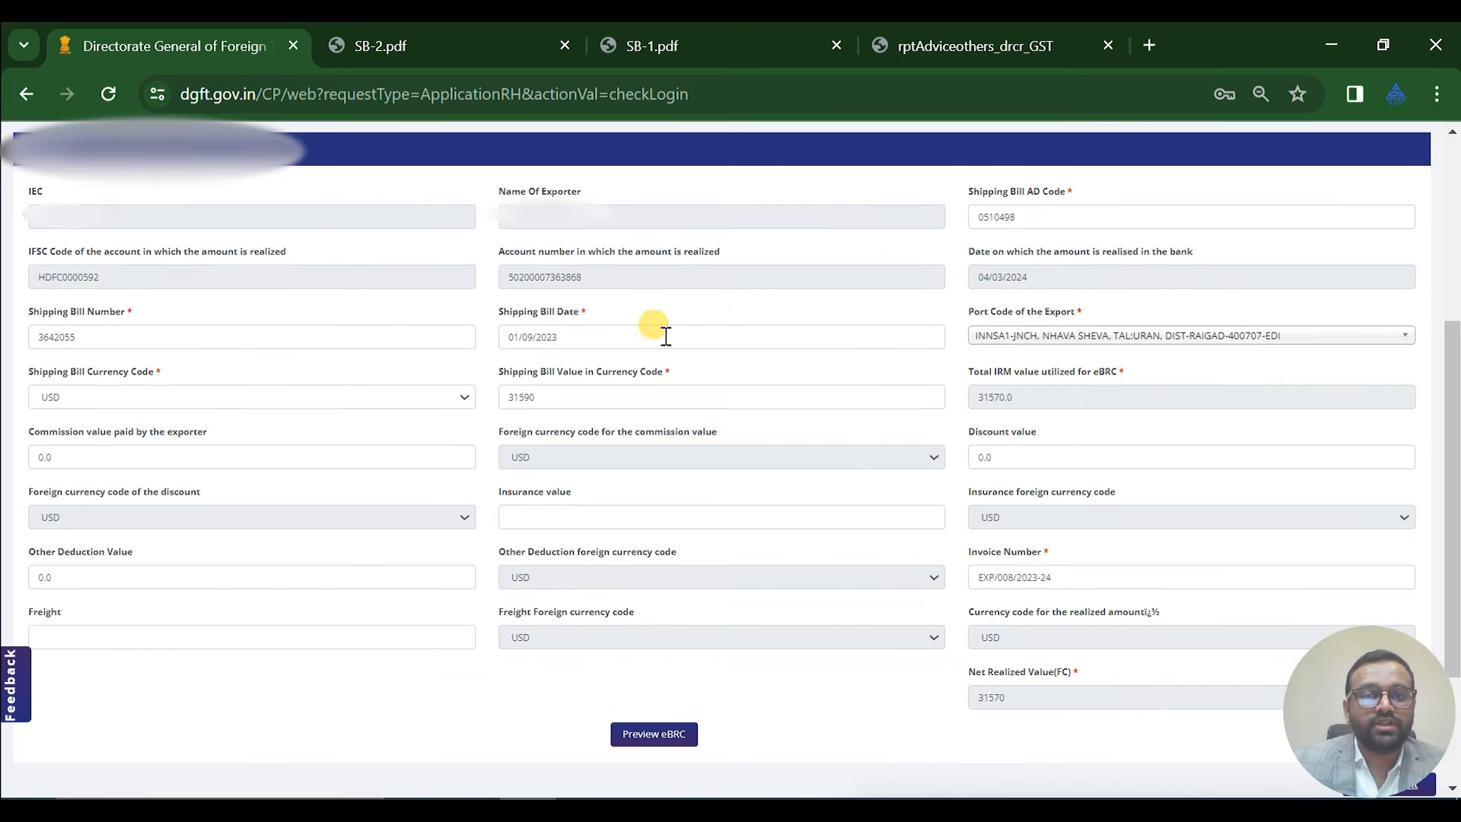
{"action": "left_click", "coordinate": [647, 37]}
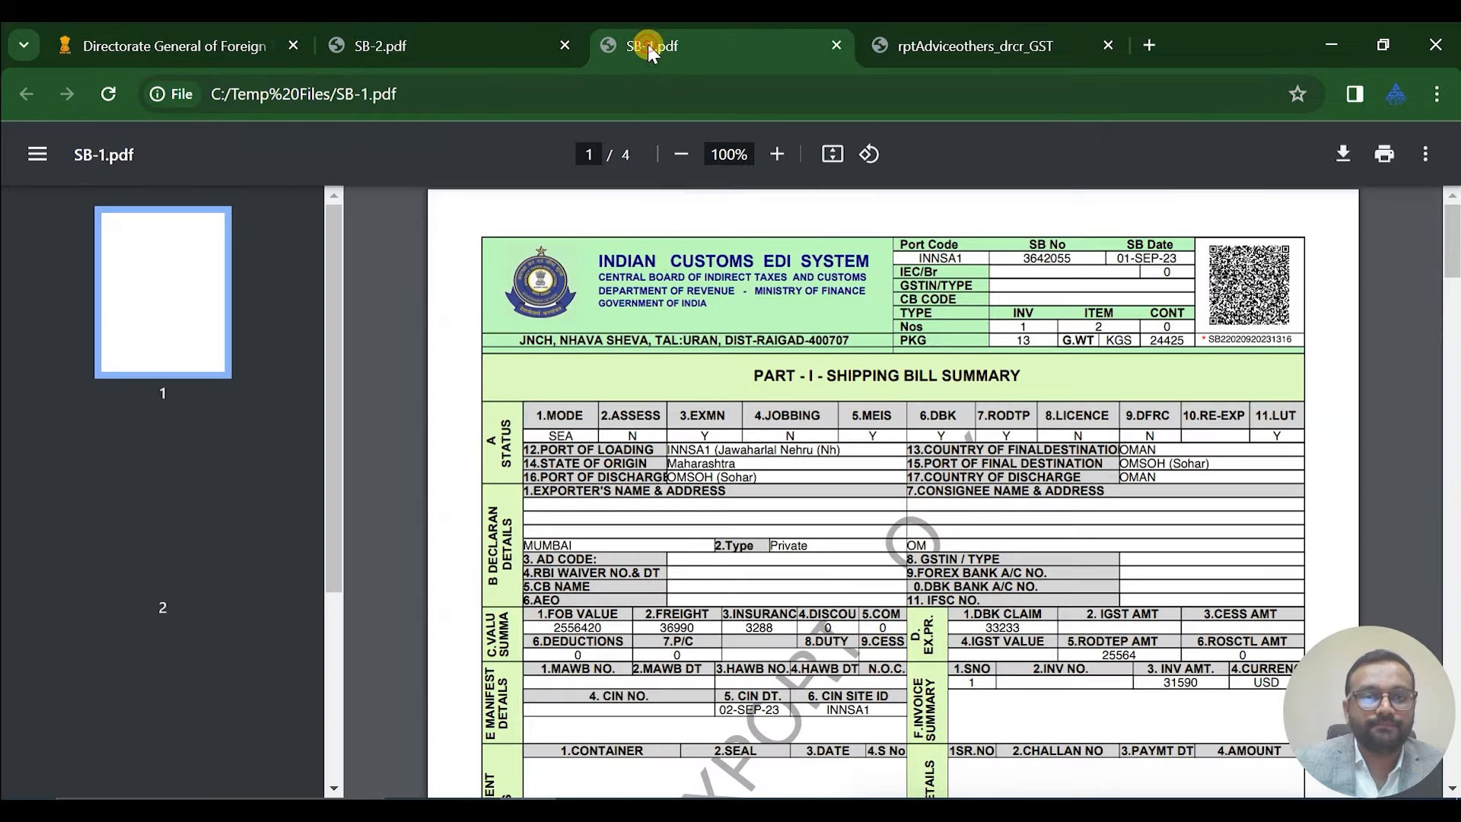
{"action": "scroll", "coordinate": [696, 417], "scroll_direction": "down", "scroll_amount": 10}
{"action": "scroll", "coordinate": [700, 425], "scroll_direction": "down", "scroll_amount": 6}
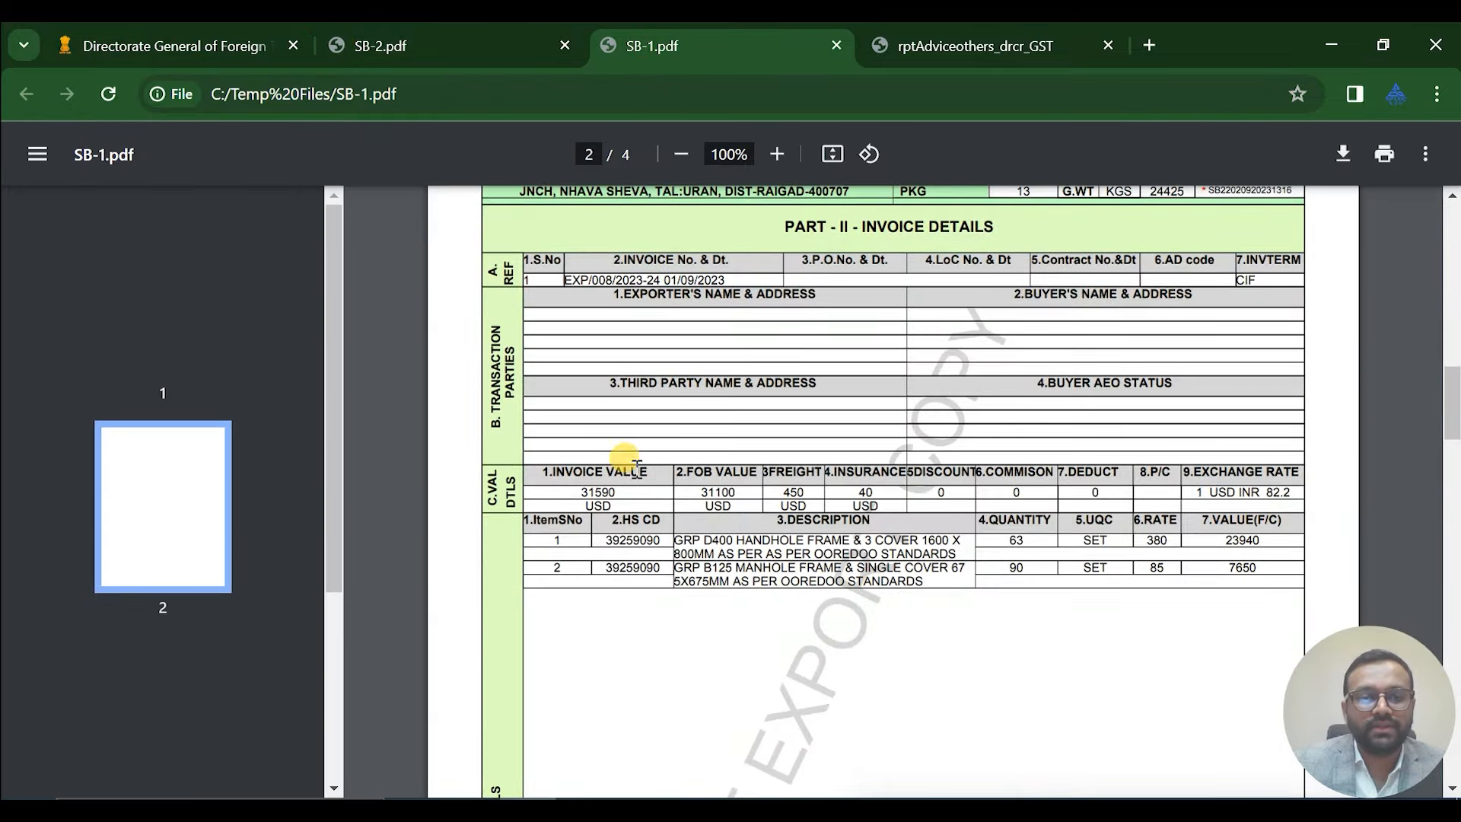
{"action": "left_click", "coordinate": [221, 40]}
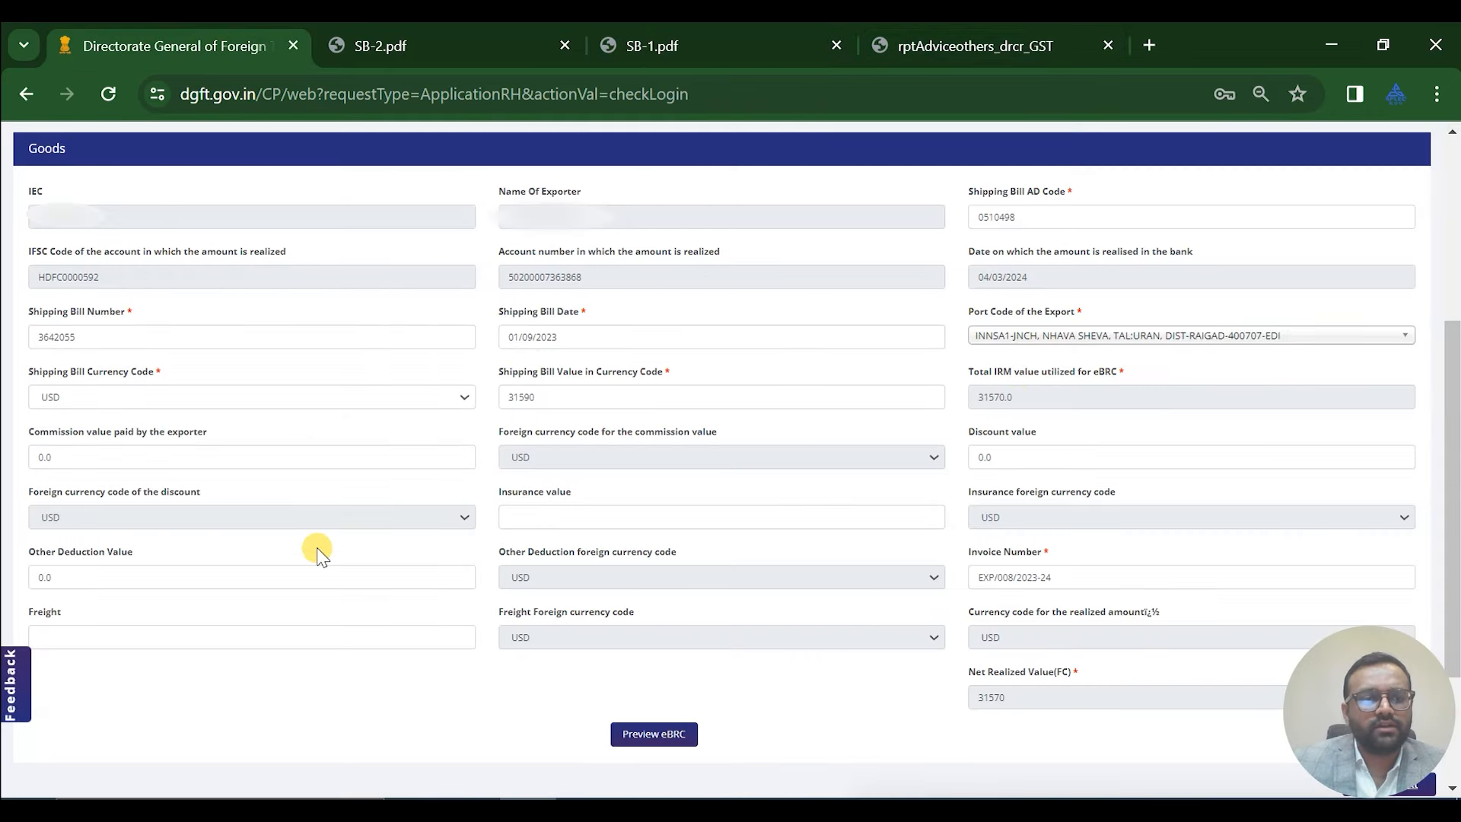
{"action": "scroll", "coordinate": [667, 493], "scroll_direction": "down", "scroll_amount": 3}
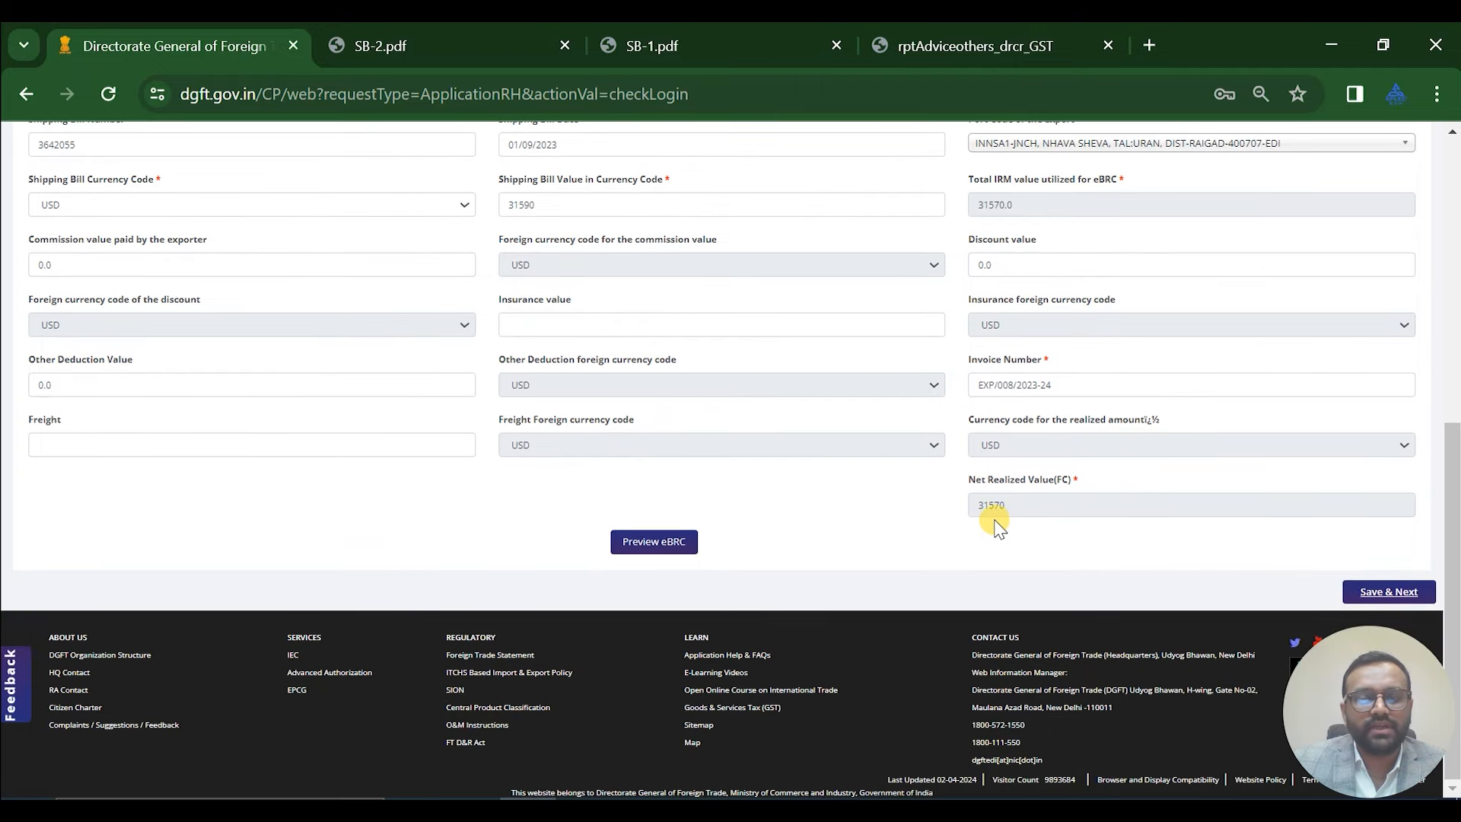
{"action": "left_click", "coordinate": [638, 544]}
{"action": "scroll", "coordinate": [829, 498], "scroll_direction": "down", "scroll_amount": 1}
{"action": "scroll", "coordinate": [837, 502], "scroll_direction": "down", "scroll_amount": 2}
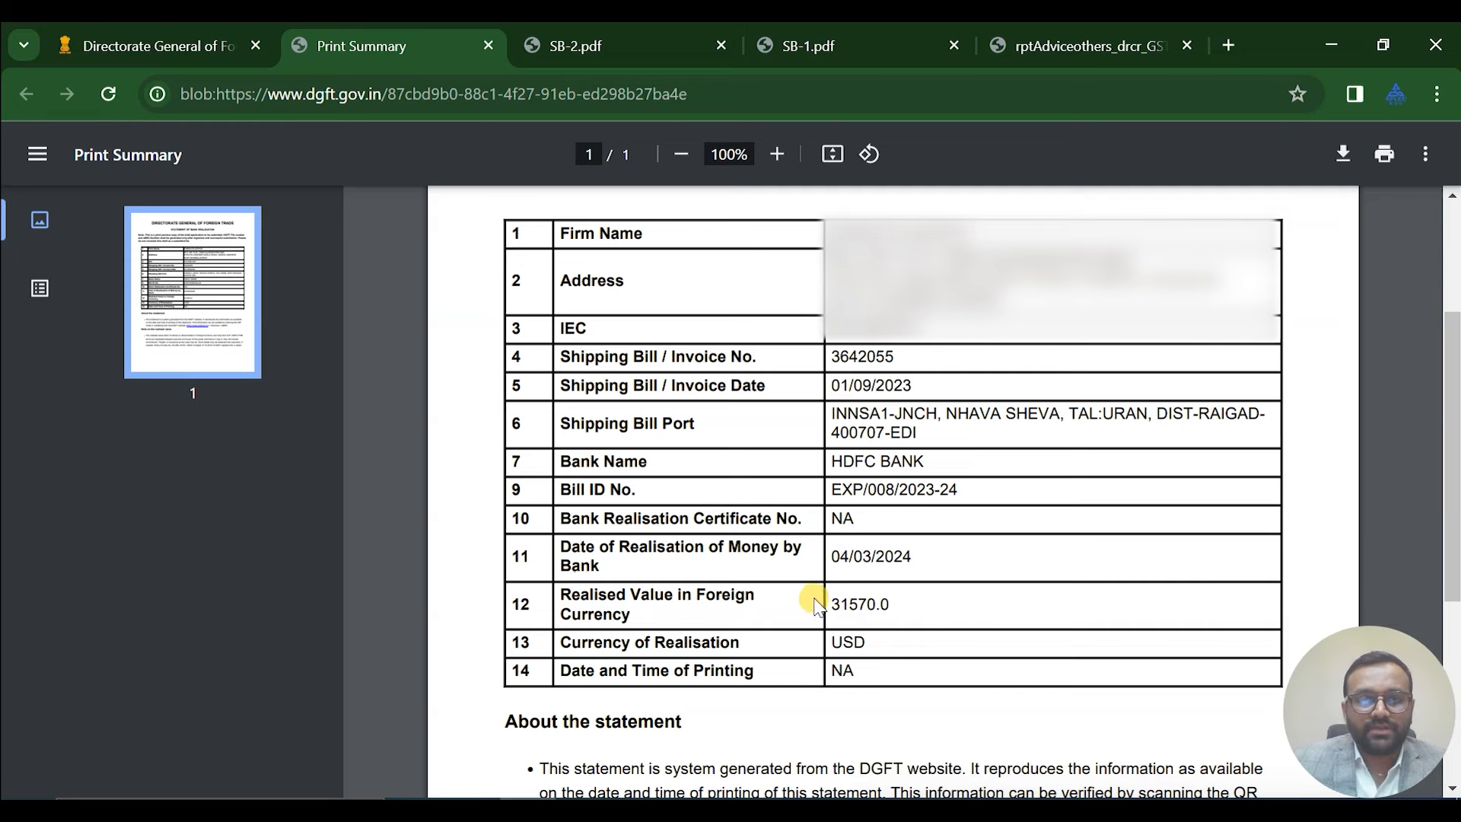
{"action": "left_click", "coordinate": [489, 47]}
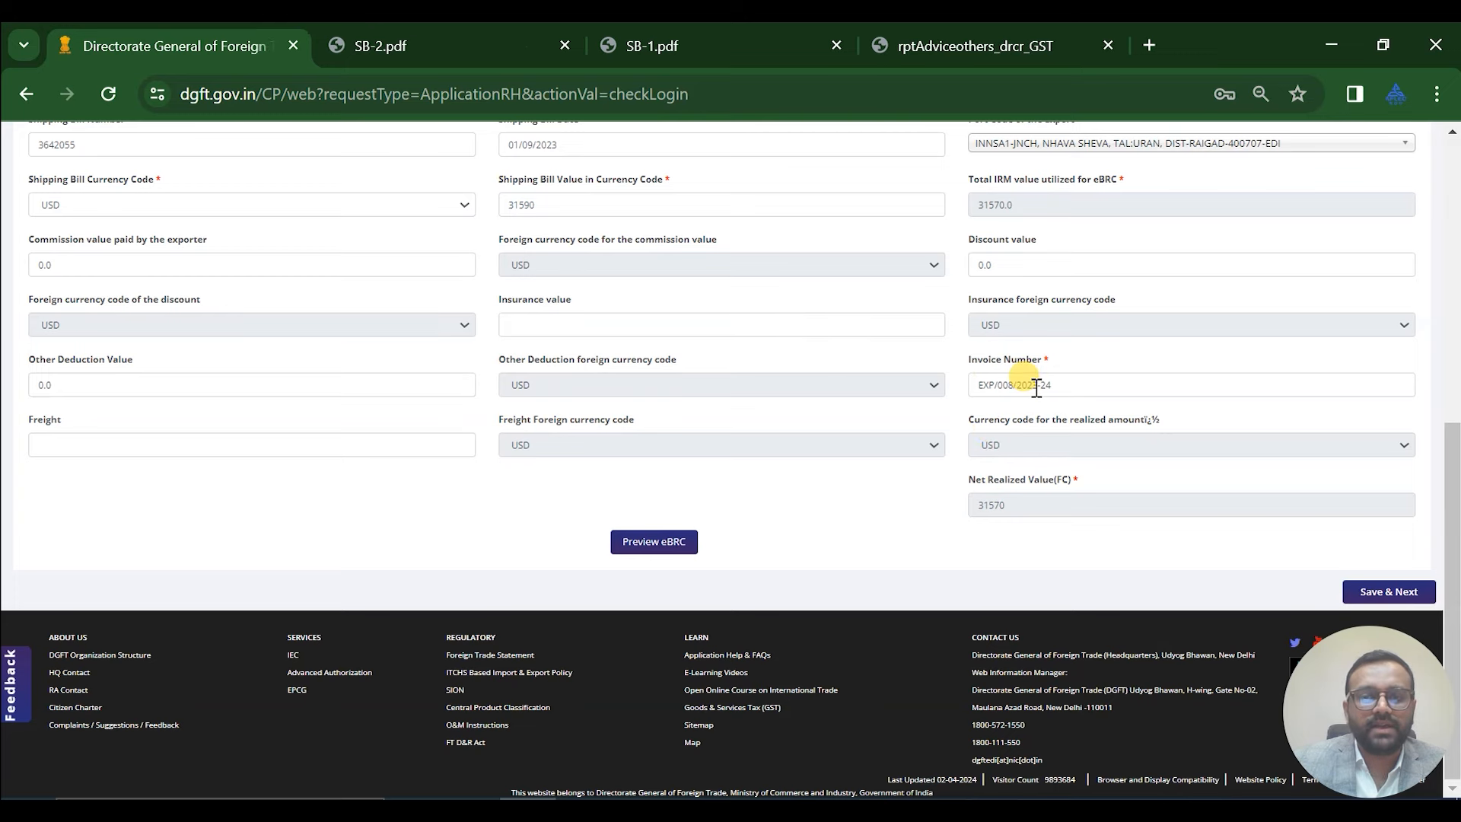
Save the shipping bill details and accept the declaration and undertaking
{"action": "left_click", "coordinate": [1369, 597]}
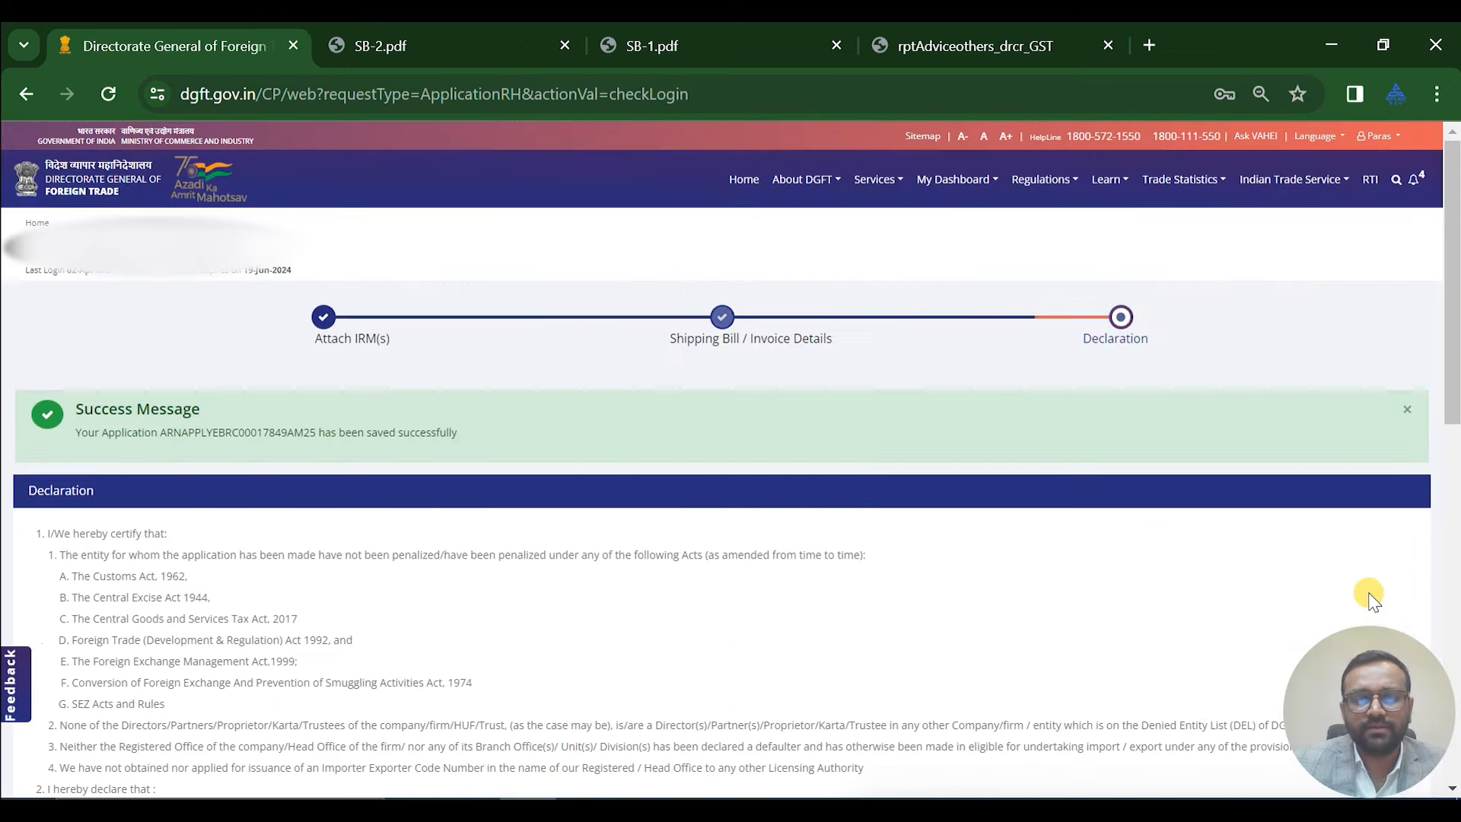
{"action": "scroll", "coordinate": [1129, 500], "scroll_direction": "down", "scroll_amount": 6}
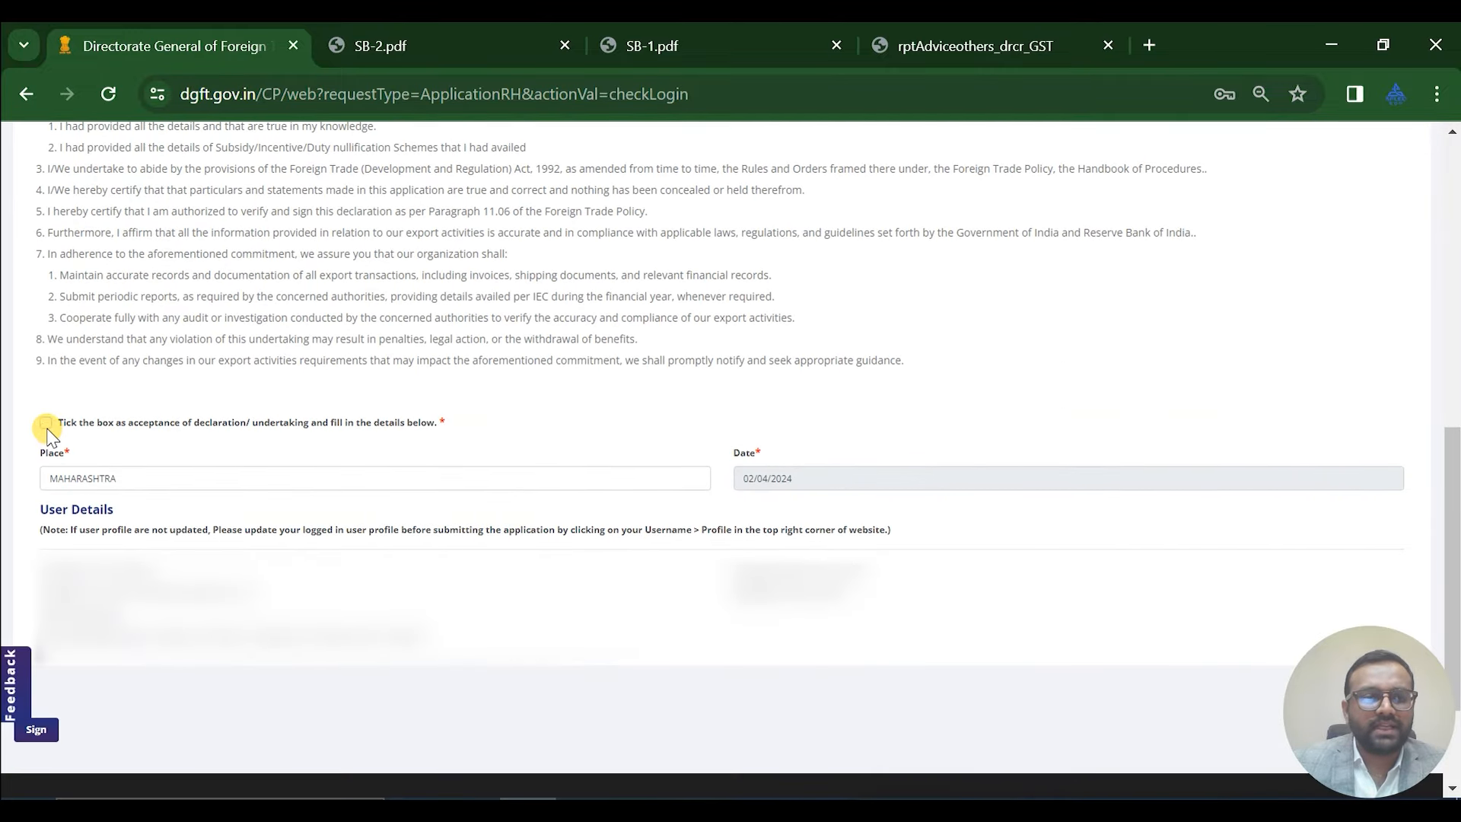
{"action": "left_click", "coordinate": [45, 422]}
{"action": "scroll", "coordinate": [952, 545], "scroll_direction": "down", "scroll_amount": 2}
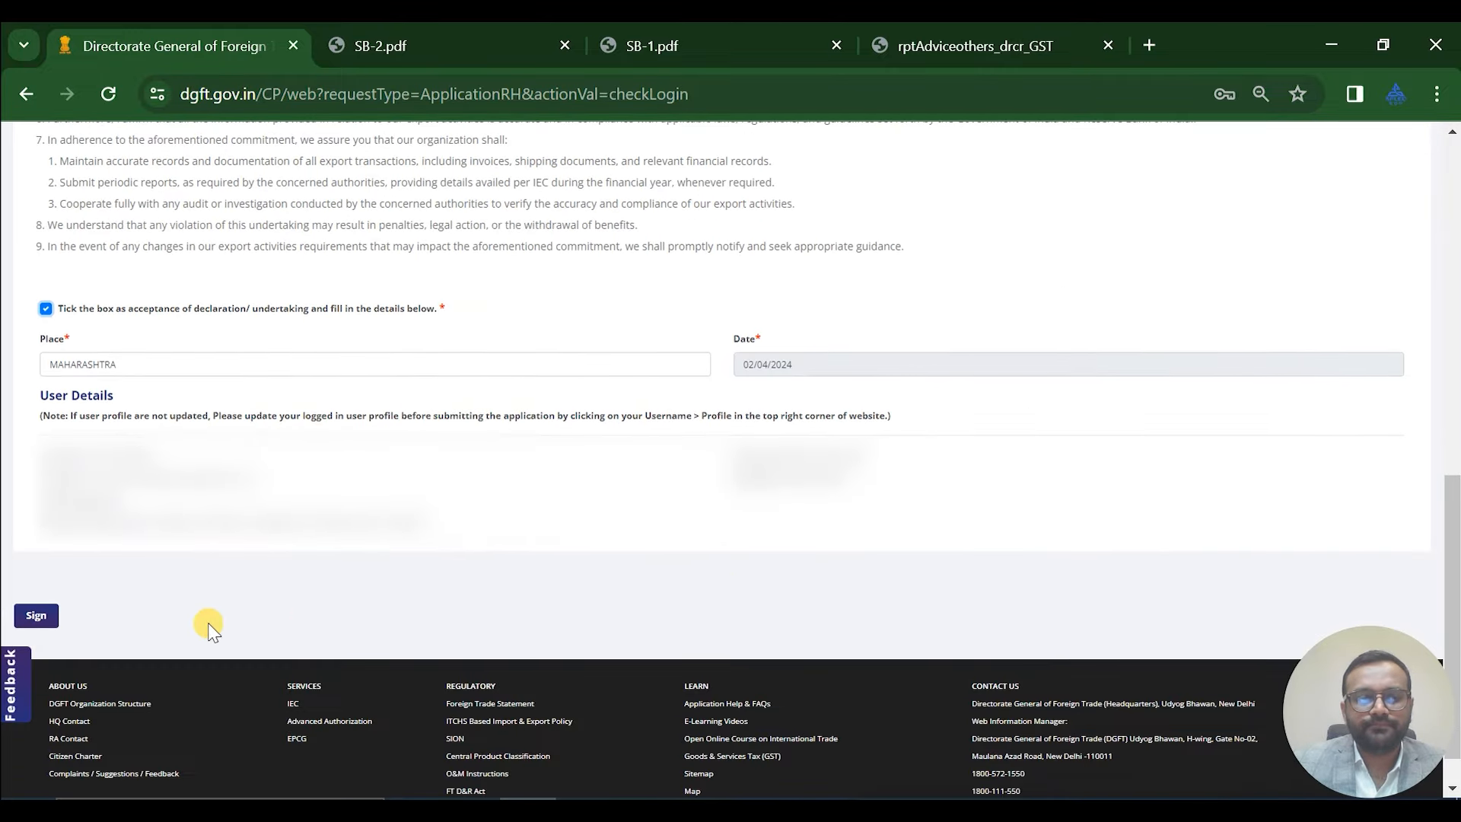
Sign the application with the PROXKey token certificate, entering the token password
{"action": "left_click", "coordinate": [38, 616]}
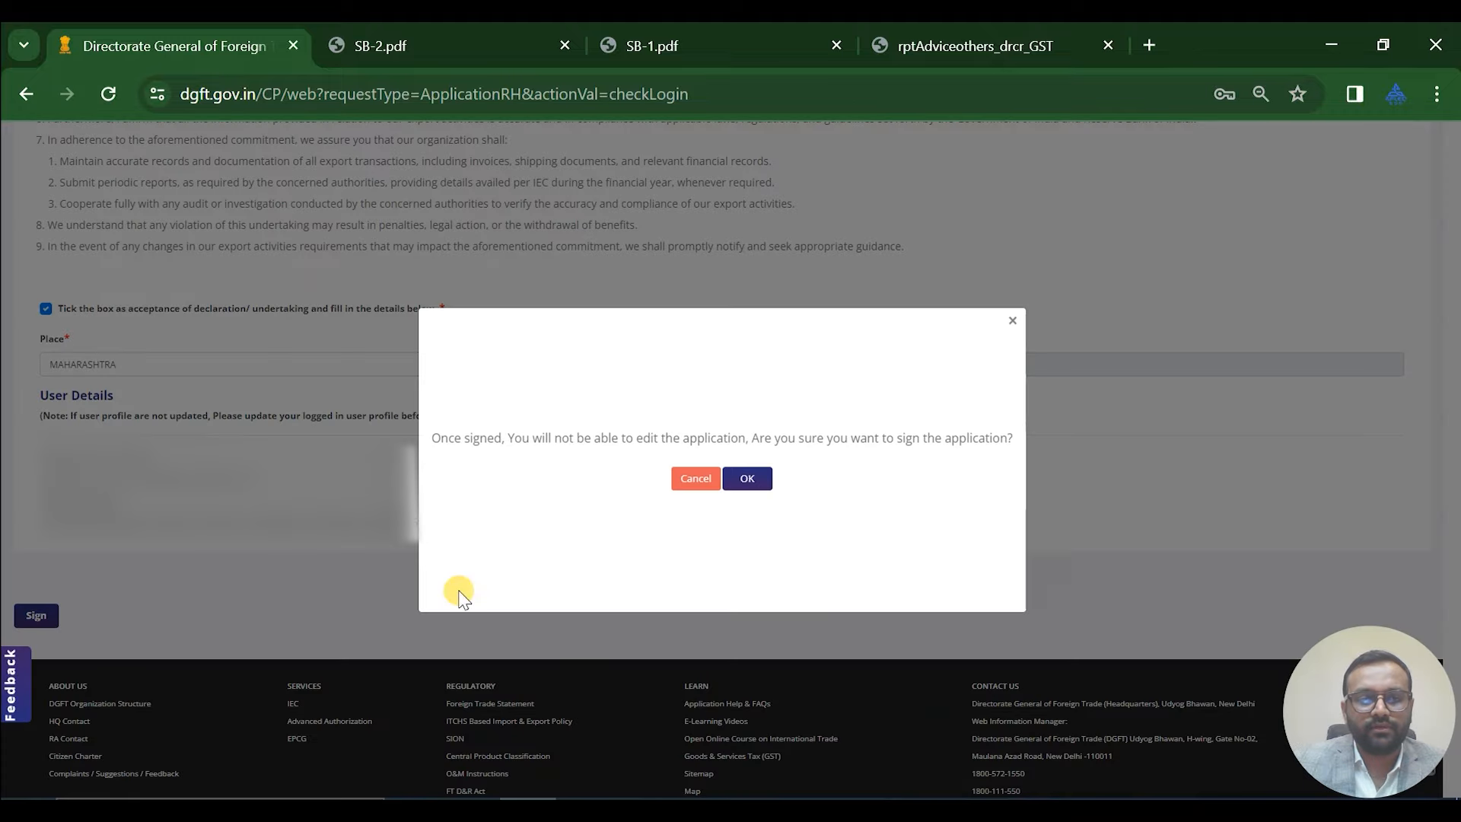
{"action": "left_click", "coordinate": [749, 479]}
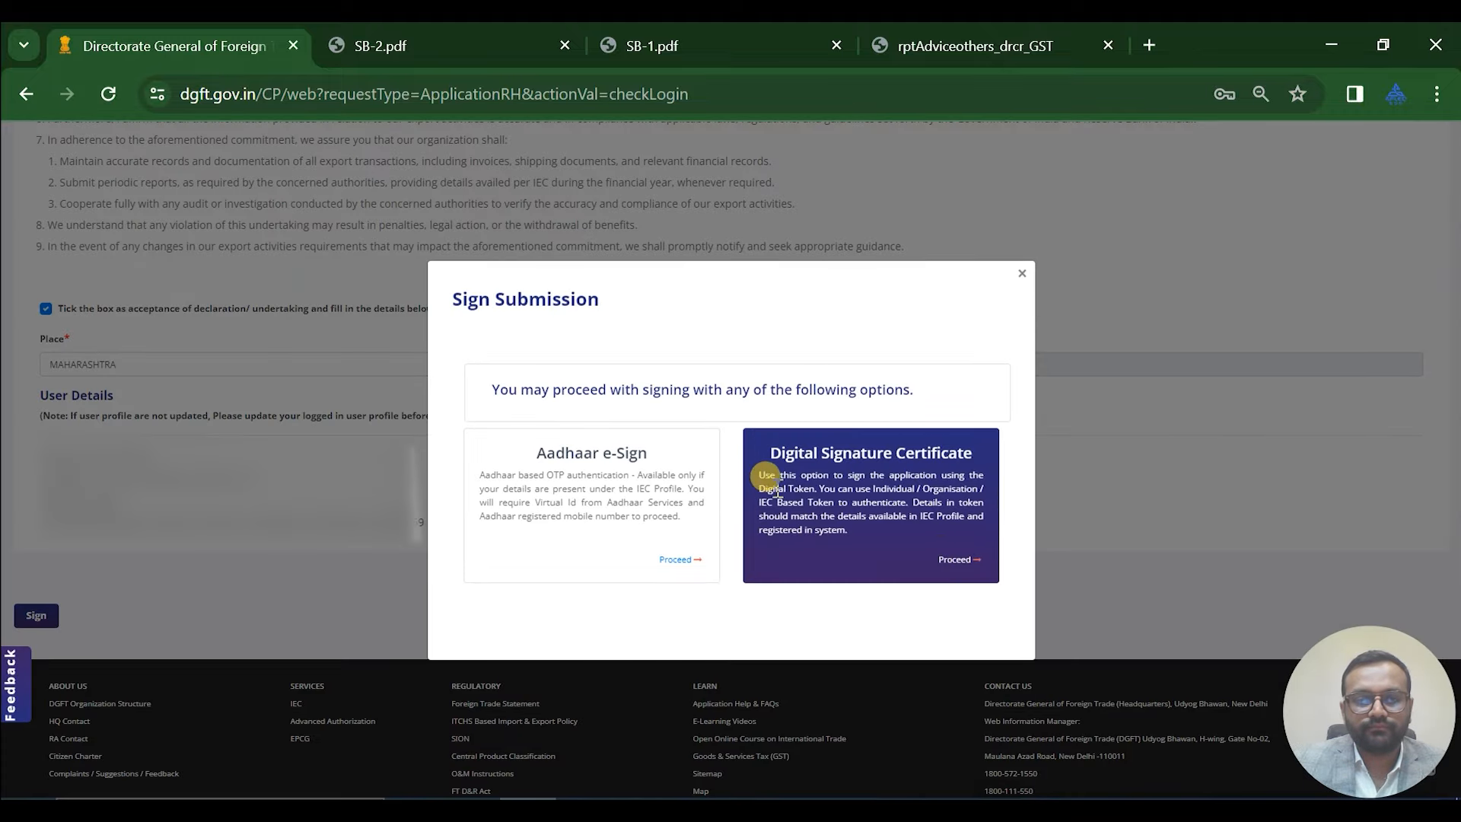
{"action": "left_click", "coordinate": [949, 561]}
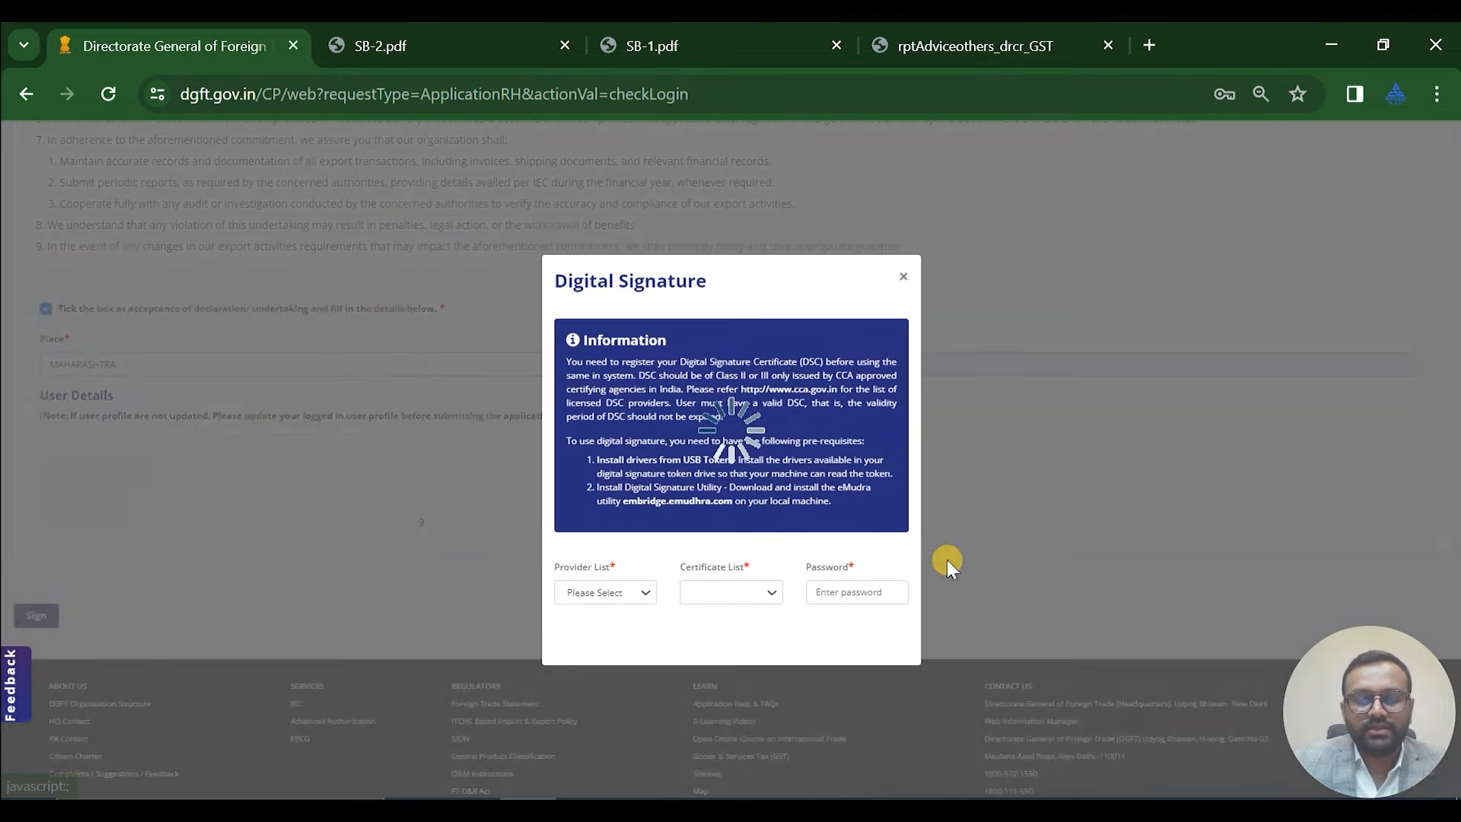
{"action": "left_click", "coordinate": [633, 580]}
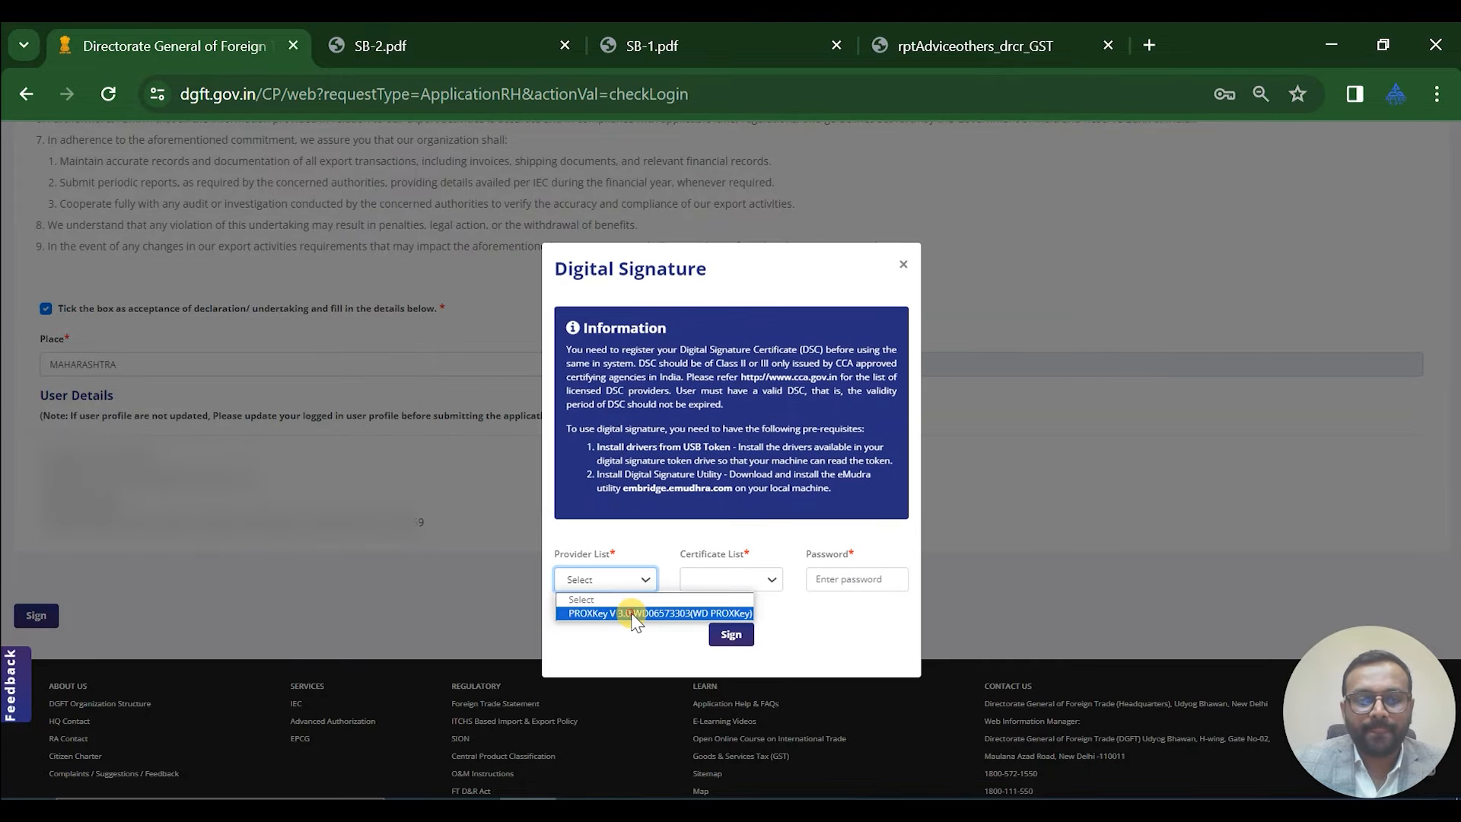
{"action": "left_click", "coordinate": [629, 612]}
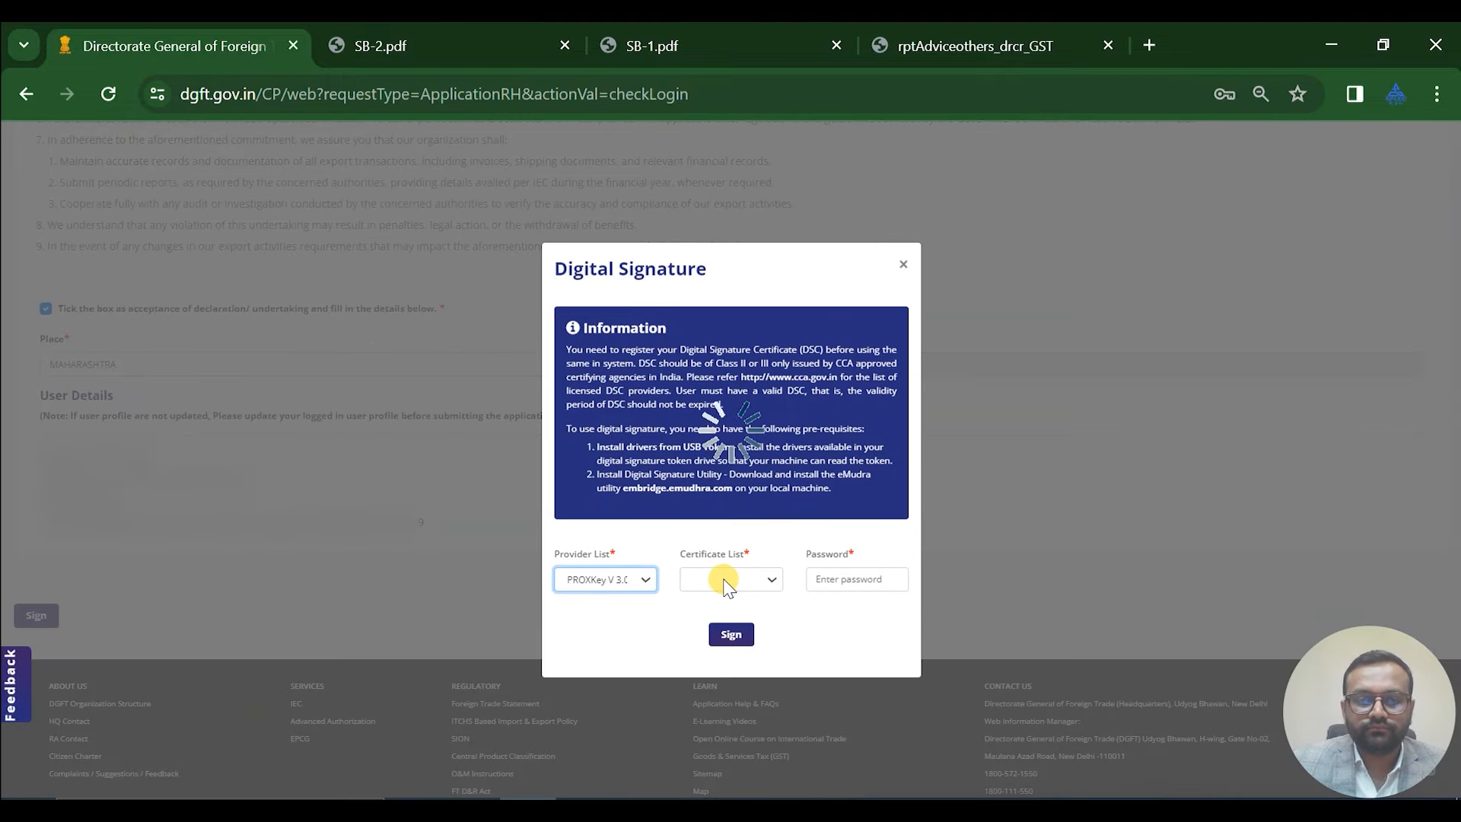
{"action": "left_click", "coordinate": [724, 580]}
{"action": "left_click", "coordinate": [730, 615]}
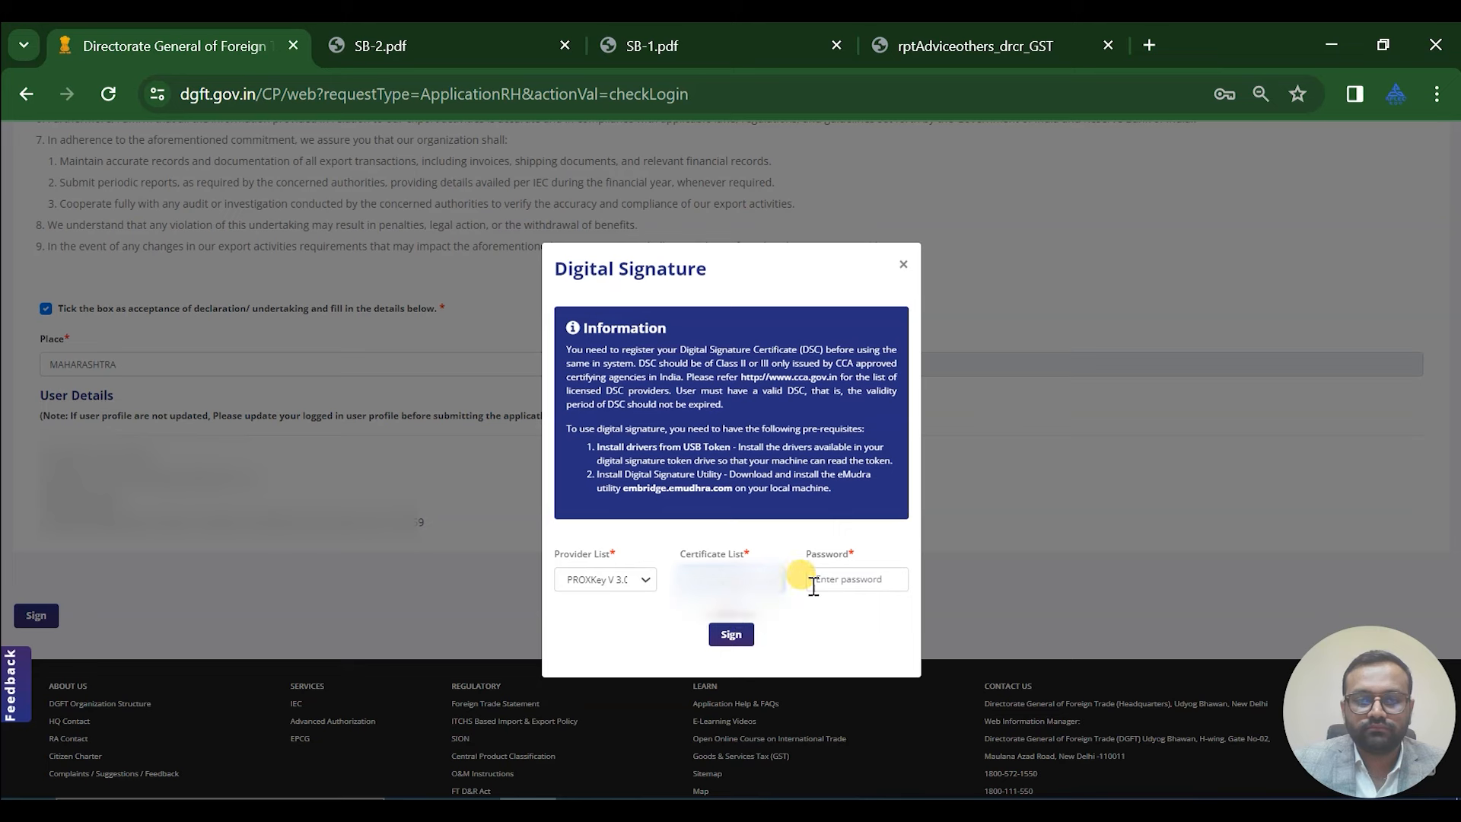
{"action": "left_click", "coordinate": [881, 582]}
{"action": "type", "text": "*"}
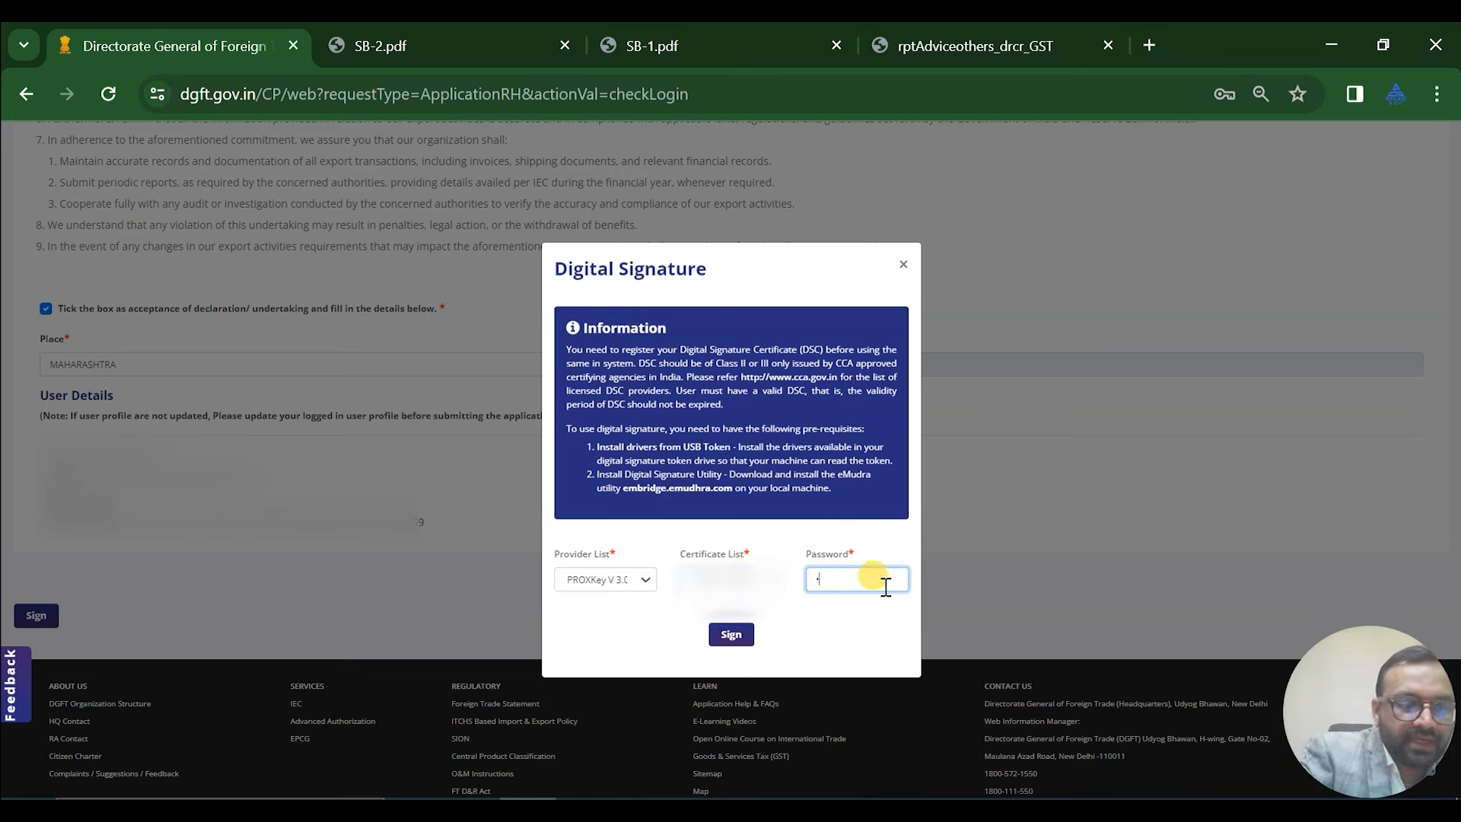
{"action": "type", "text": "********"}
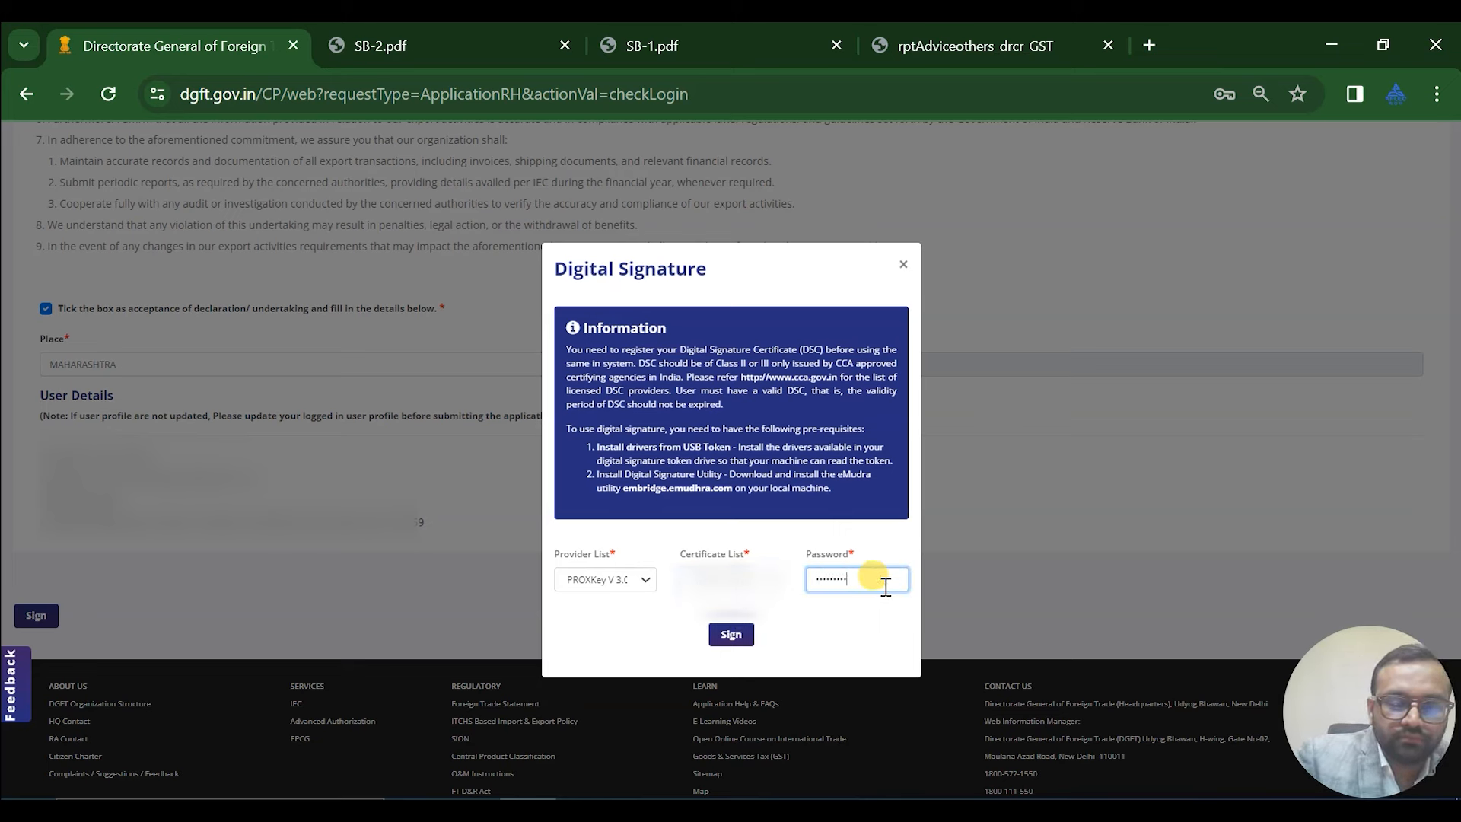
{"action": "left_click", "coordinate": [735, 638]}
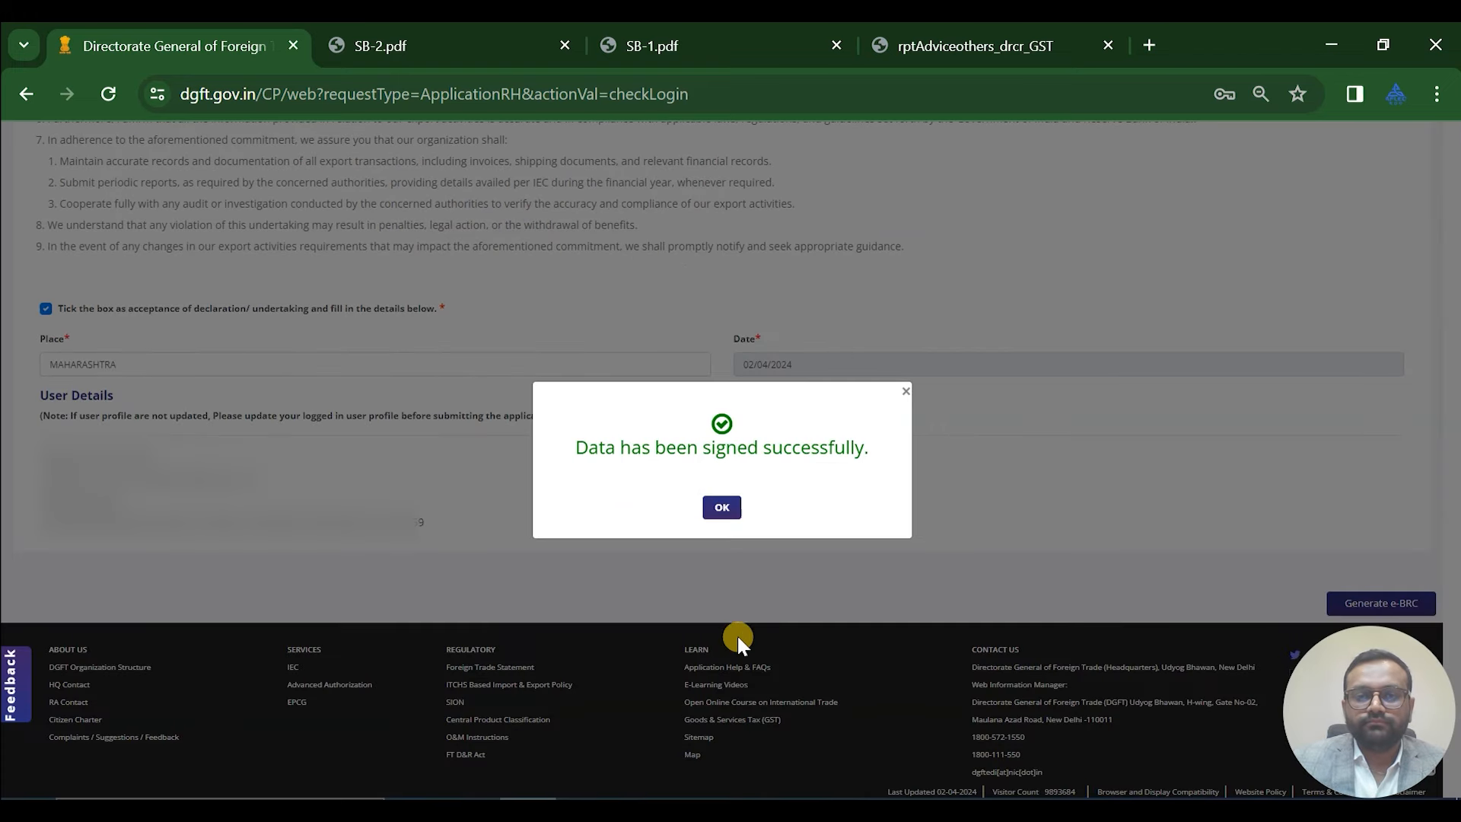
Generate the second e-BRC and close its e-BRC number confirmation
{"action": "left_click", "coordinate": [722, 508]}
{"action": "left_click", "coordinate": [1351, 606]}
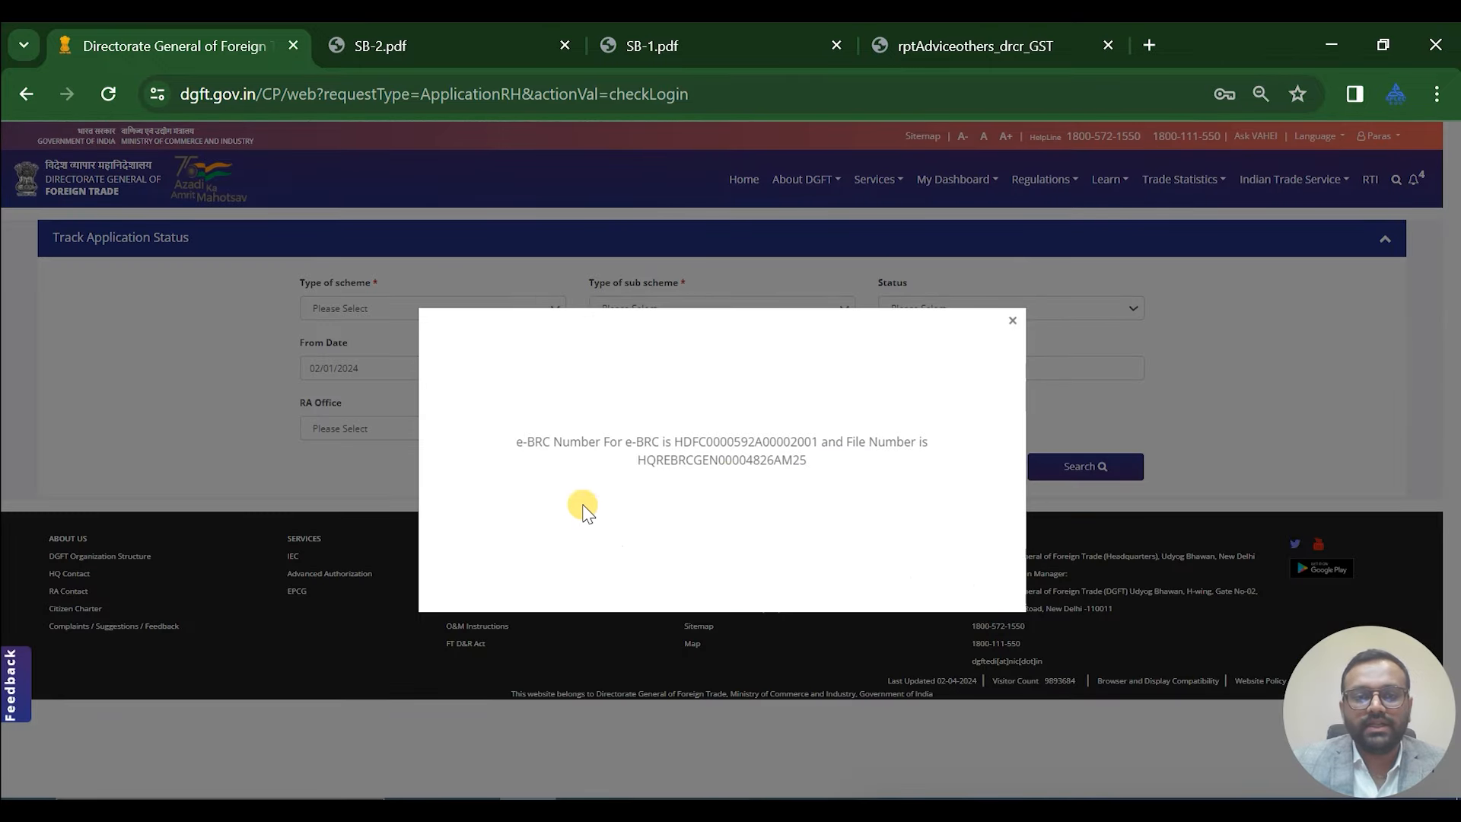
{"action": "left_click", "coordinate": [1010, 316]}
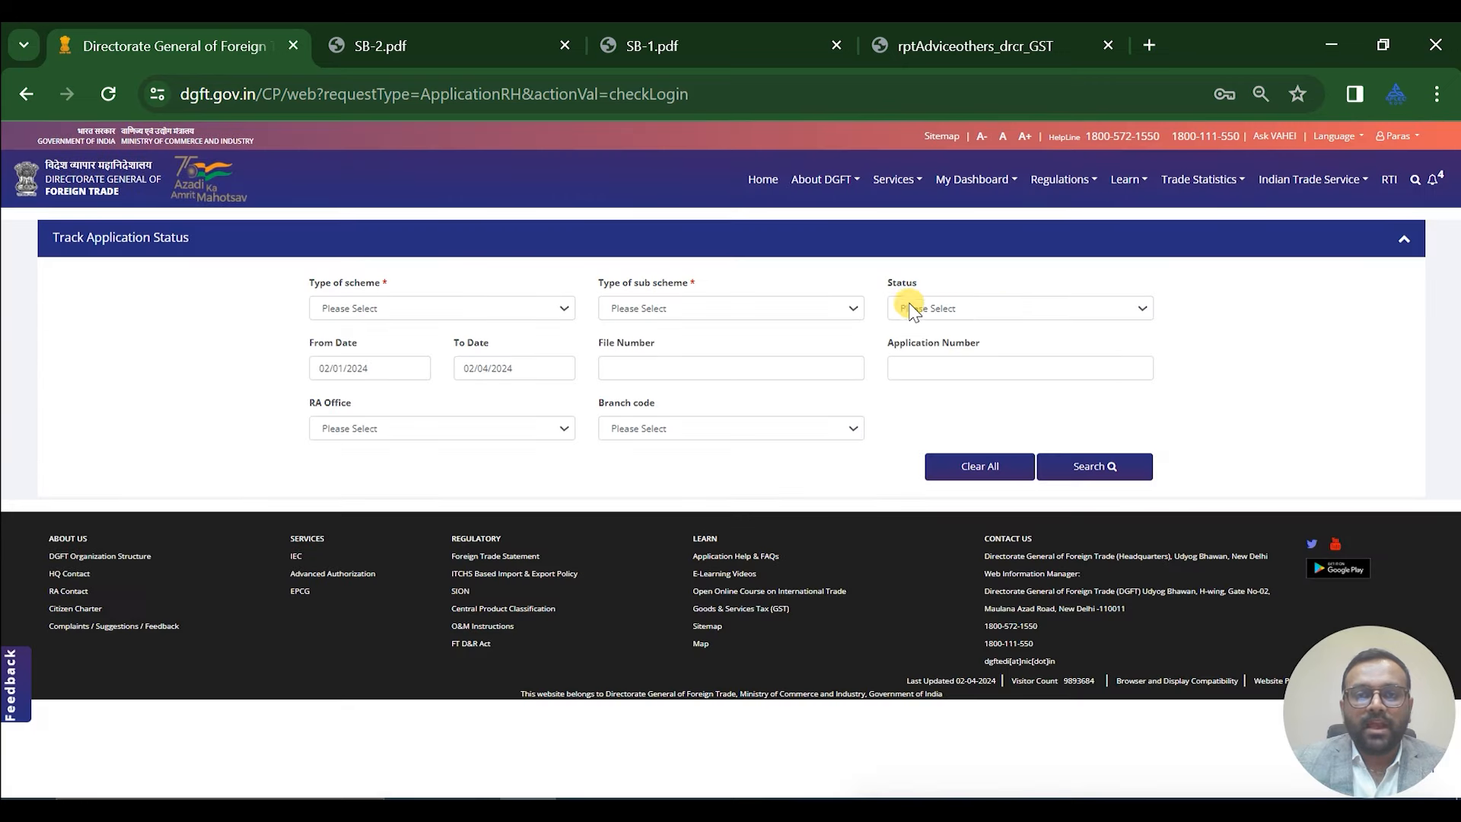
Open the printable details of the latest e-BRC request from the dashboard
{"action": "left_click", "coordinate": [759, 187]}
{"action": "scroll", "coordinate": [866, 576], "scroll_direction": "down", "scroll_amount": 4}
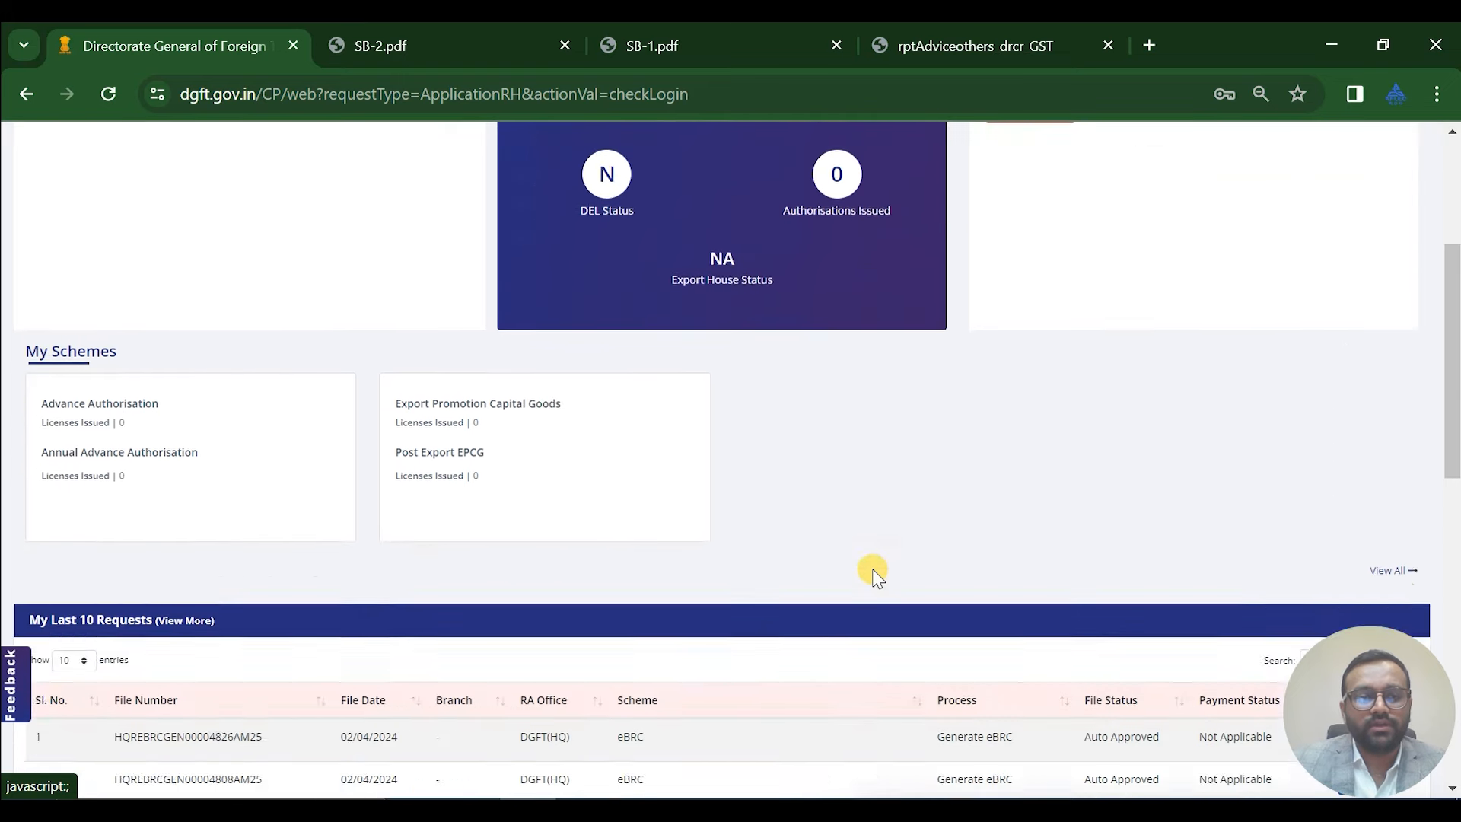
{"action": "scroll", "coordinate": [874, 506], "scroll_direction": "down", "scroll_amount": 4}
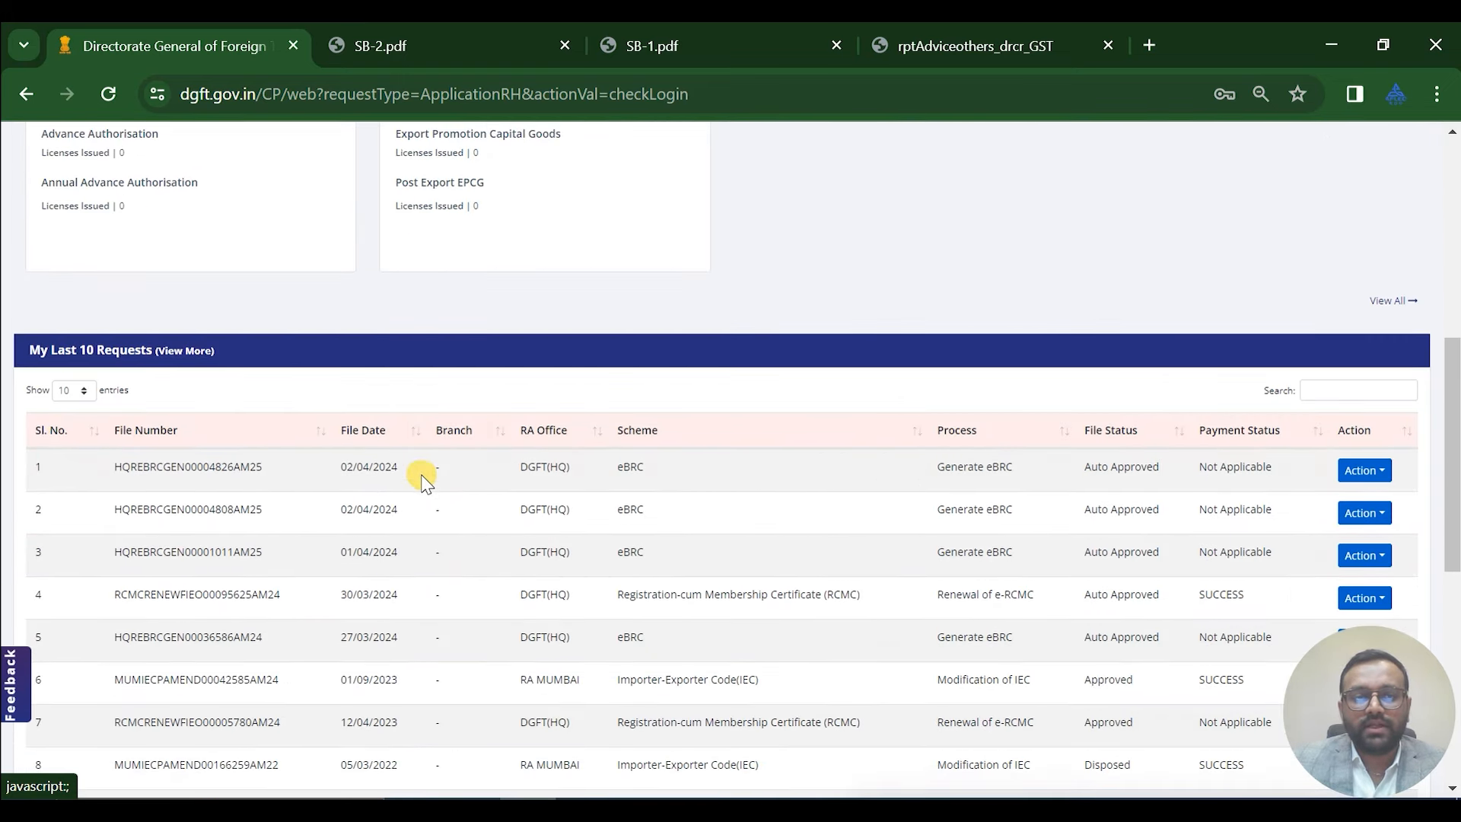
{"action": "left_click", "coordinate": [1377, 472]}
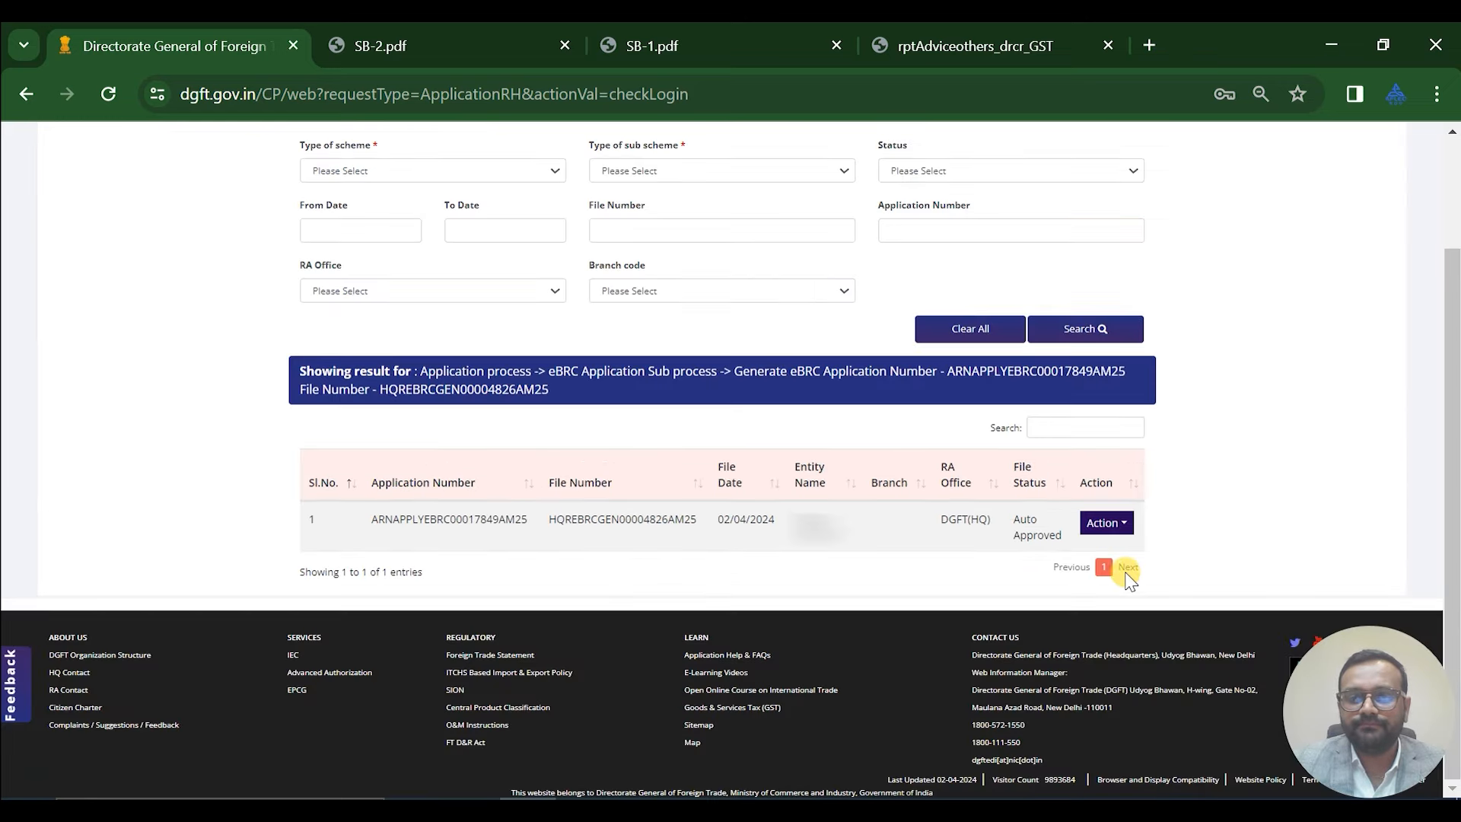
{"action": "left_click", "coordinate": [1103, 523]}
{"action": "left_click", "coordinate": [1109, 552]}
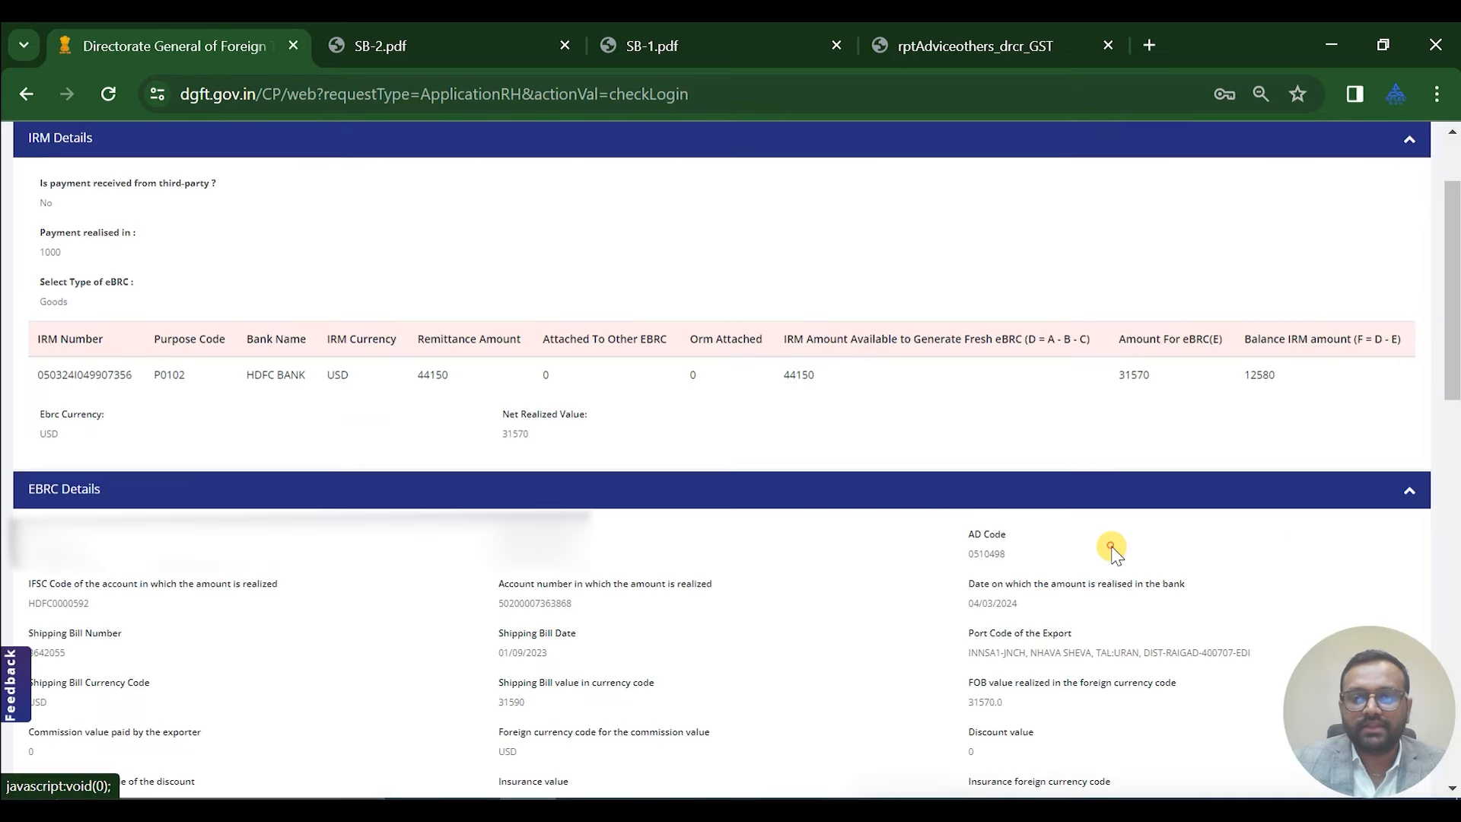
{"action": "scroll", "coordinate": [1115, 537], "scroll_direction": "up", "scroll_amount": 2}
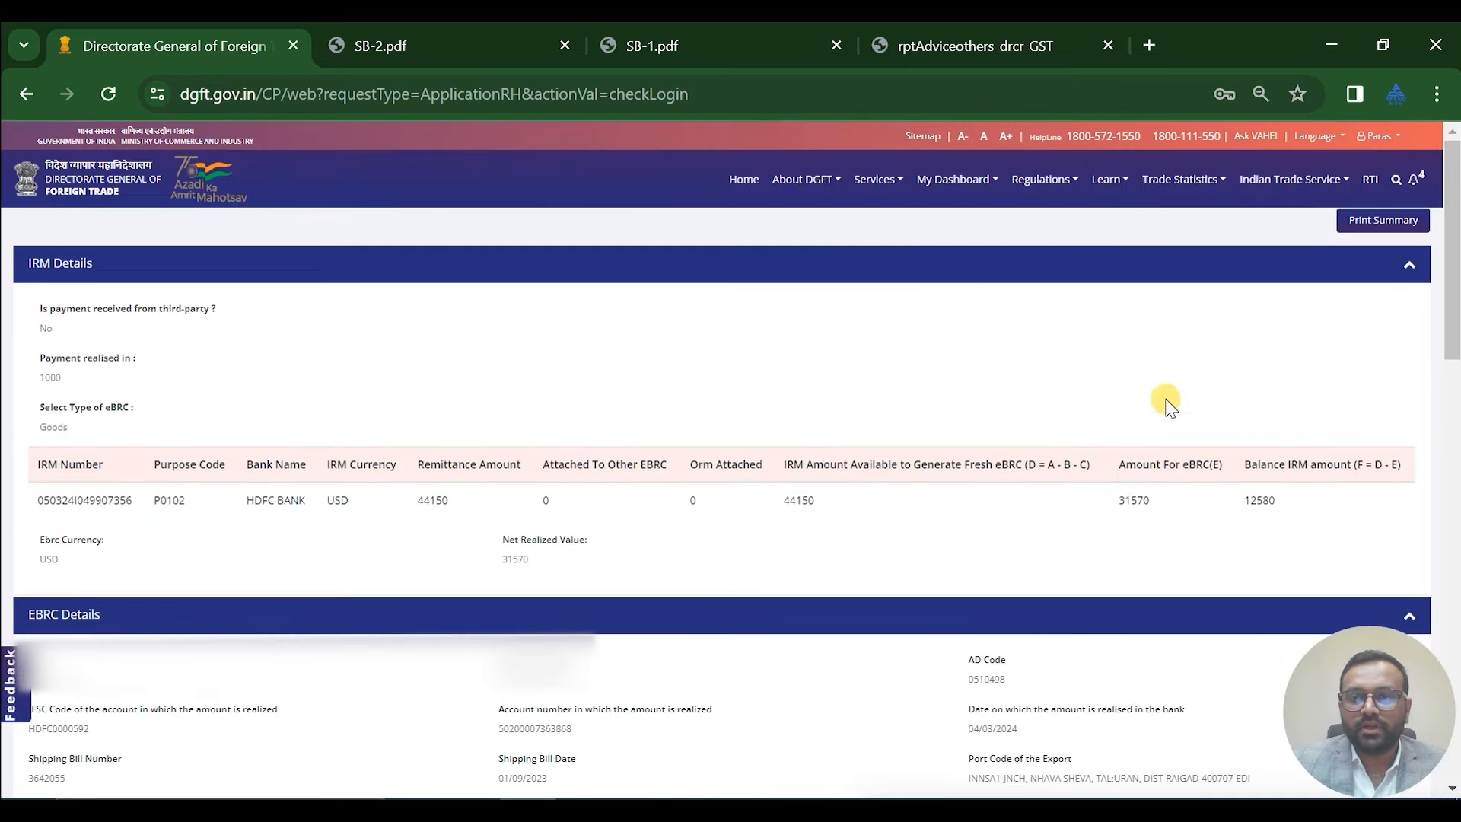
{"action": "left_click", "coordinate": [1351, 222]}
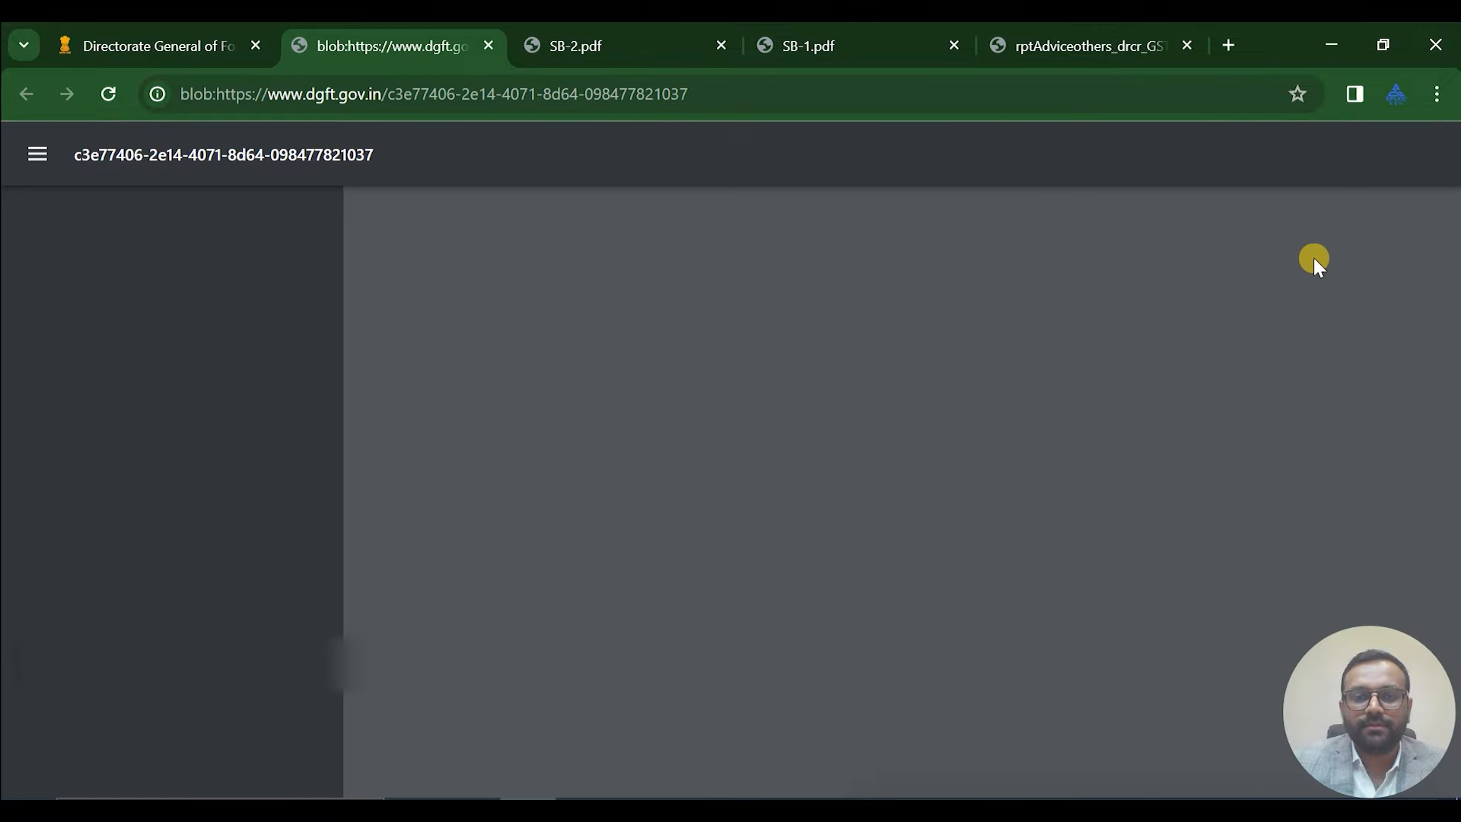
{"action": "scroll", "coordinate": [902, 445], "scroll_direction": "down", "scroll_amount": 2}
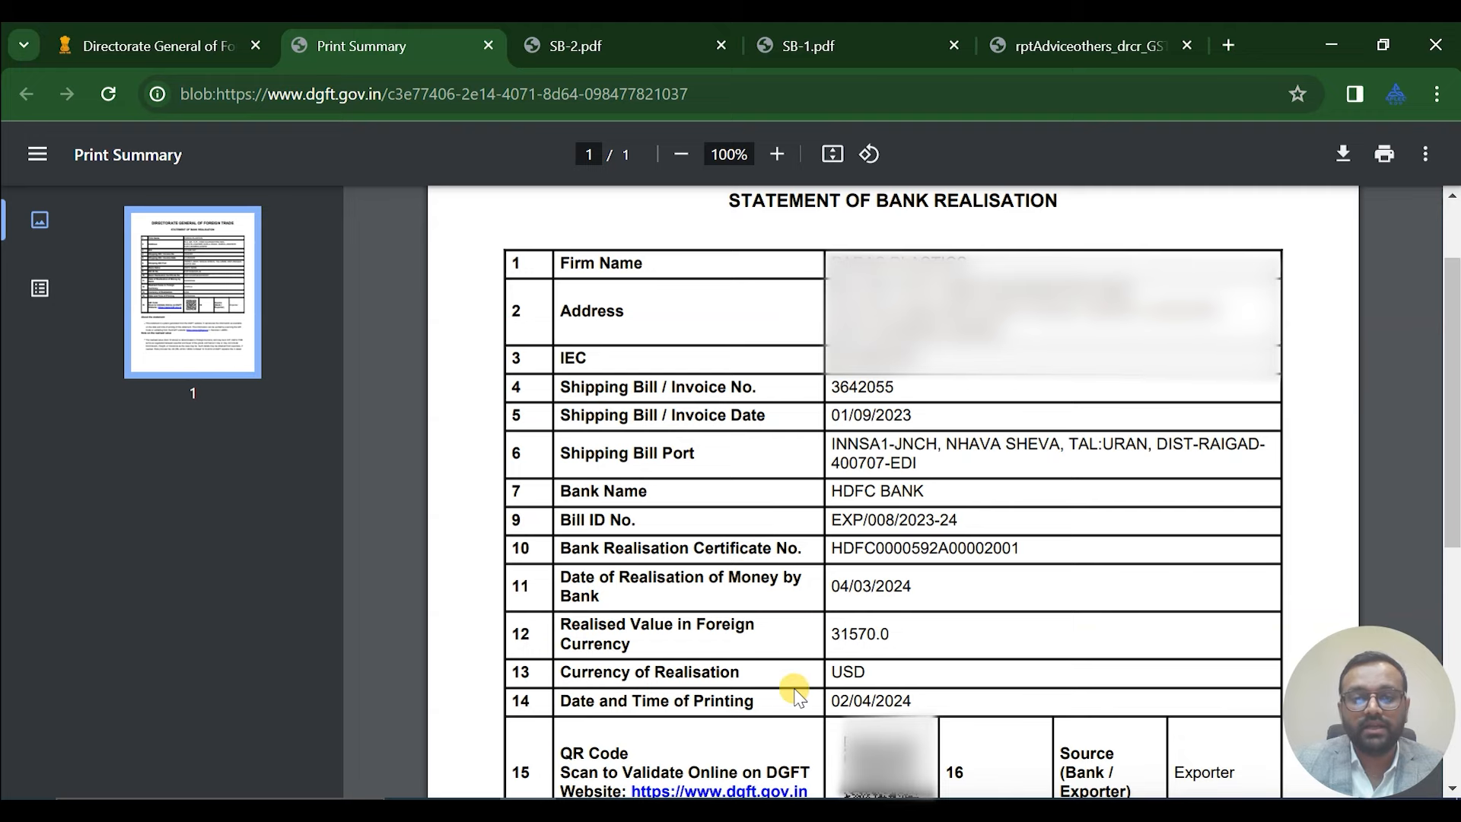
{"action": "scroll", "coordinate": [989, 525], "scroll_direction": "down", "scroll_amount": 2}
{"action": "scroll", "coordinate": [990, 525], "scroll_direction": "down", "scroll_amount": 2}
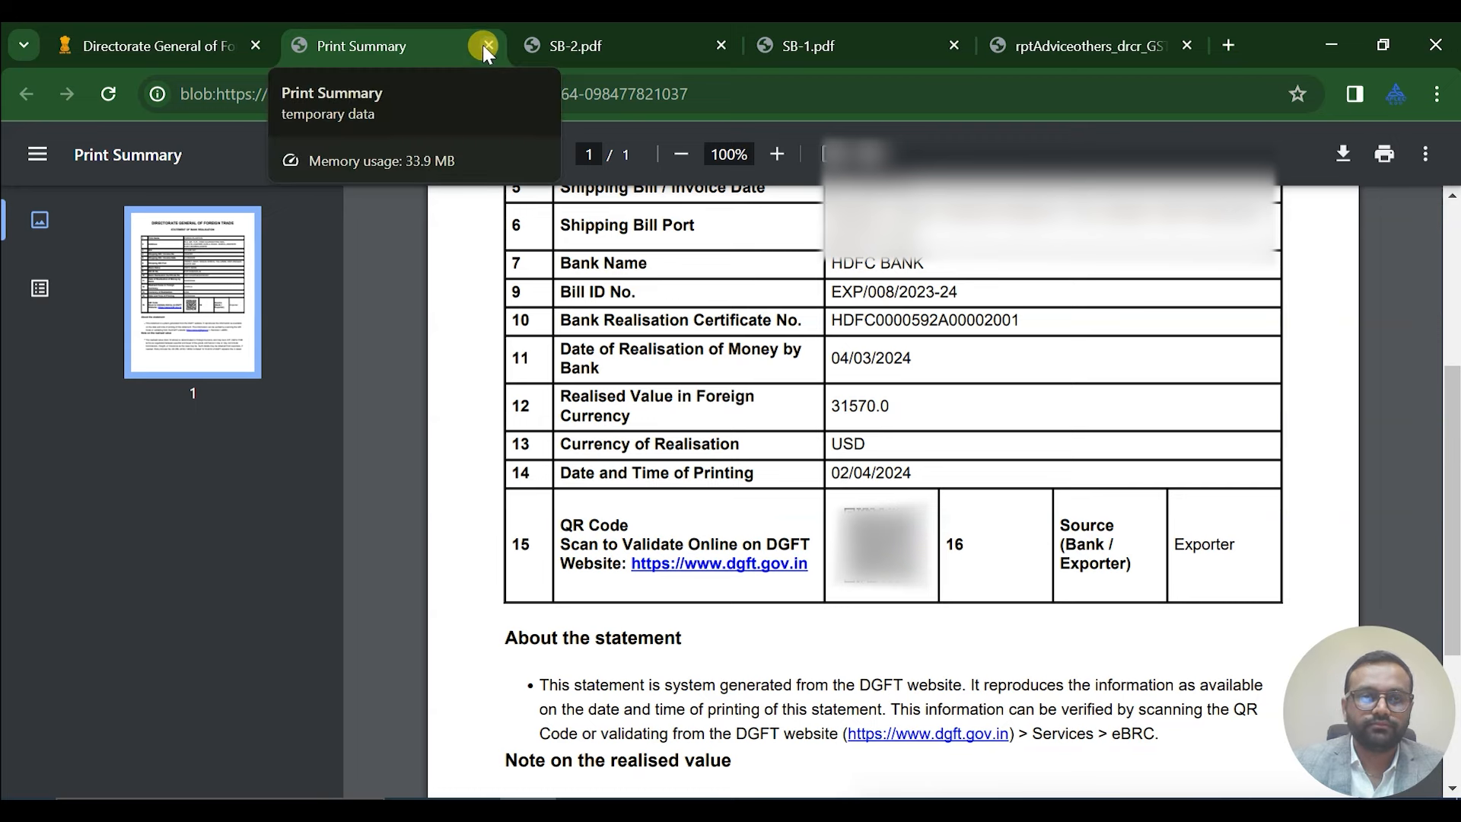
{"action": "left_click", "coordinate": [487, 47]}
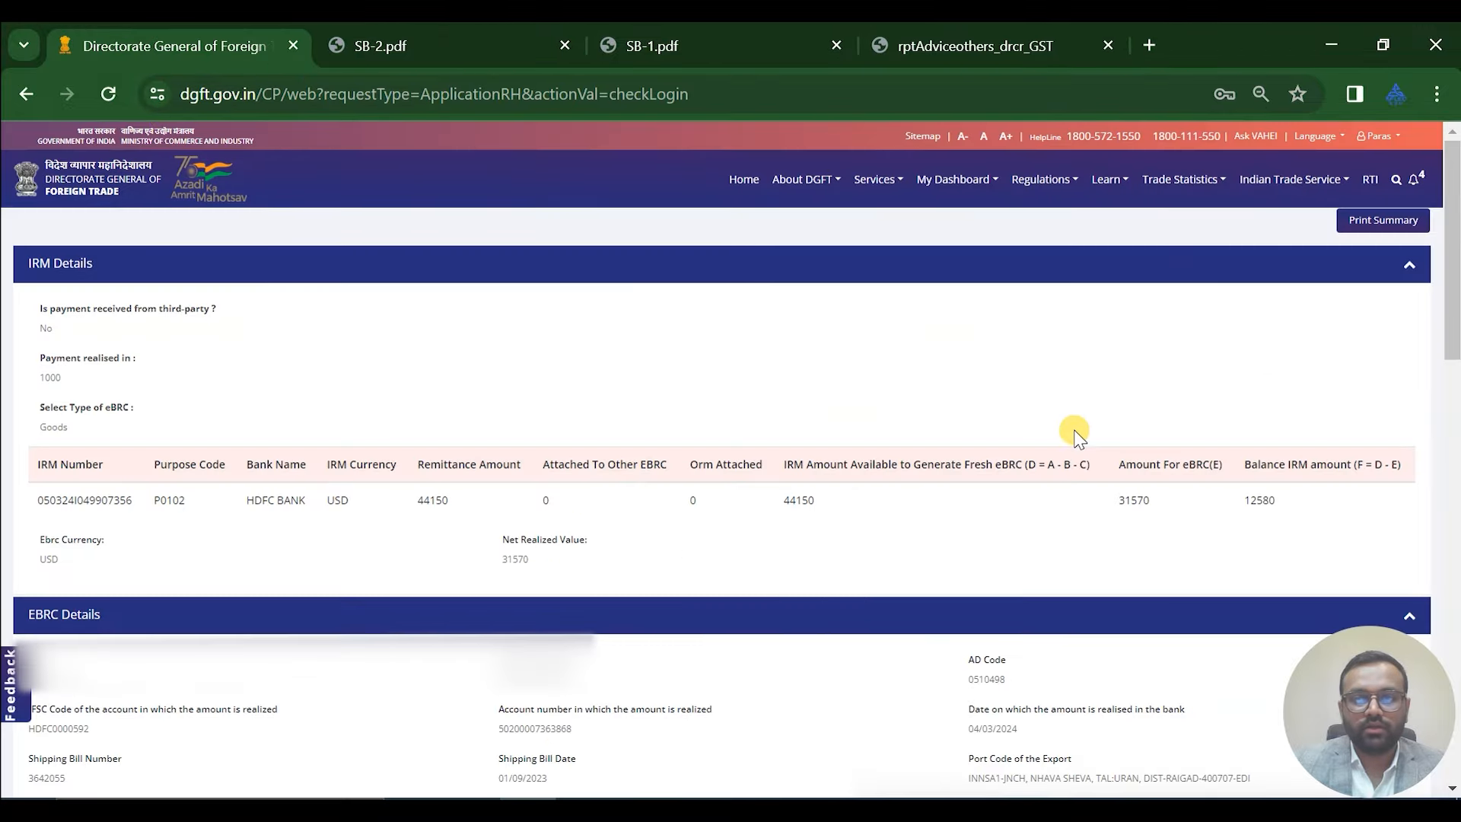
{"action": "left_click", "coordinate": [740, 177]}
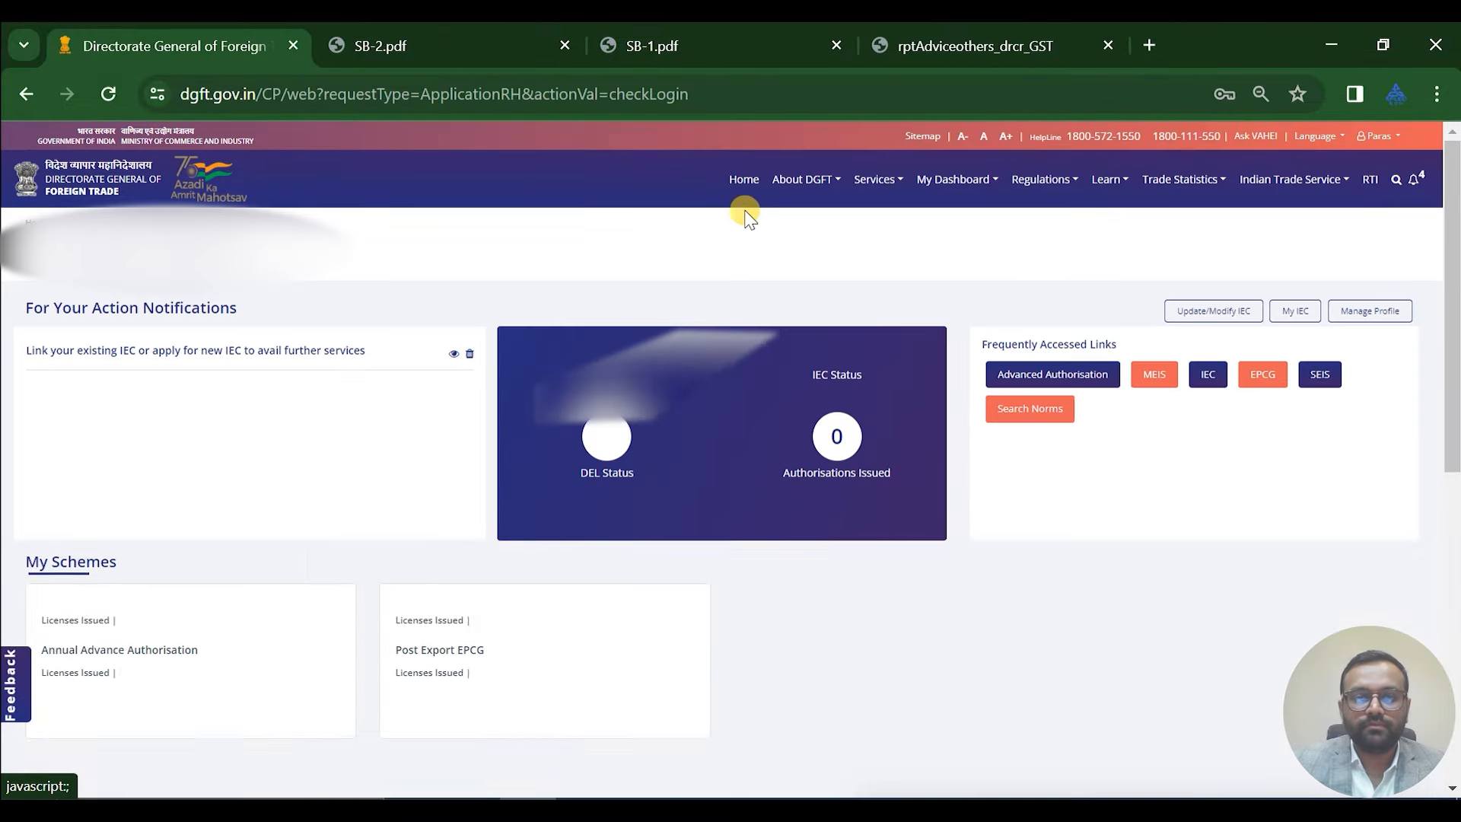
{"action": "scroll", "coordinate": [773, 563], "scroll_direction": "down", "scroll_amount": 5}
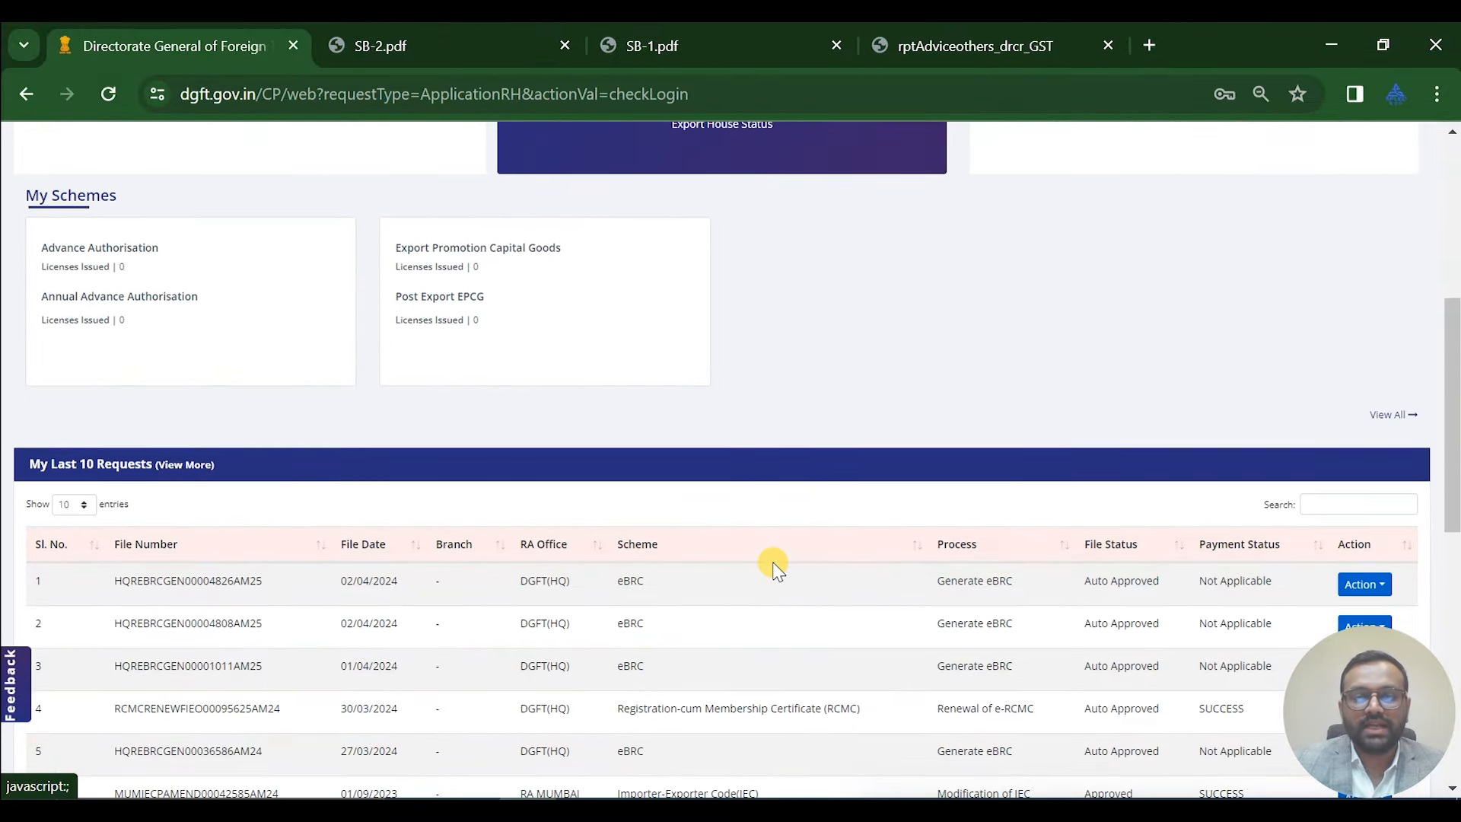
{"action": "scroll", "coordinate": [1115, 613], "scroll_direction": "down", "scroll_amount": 2}
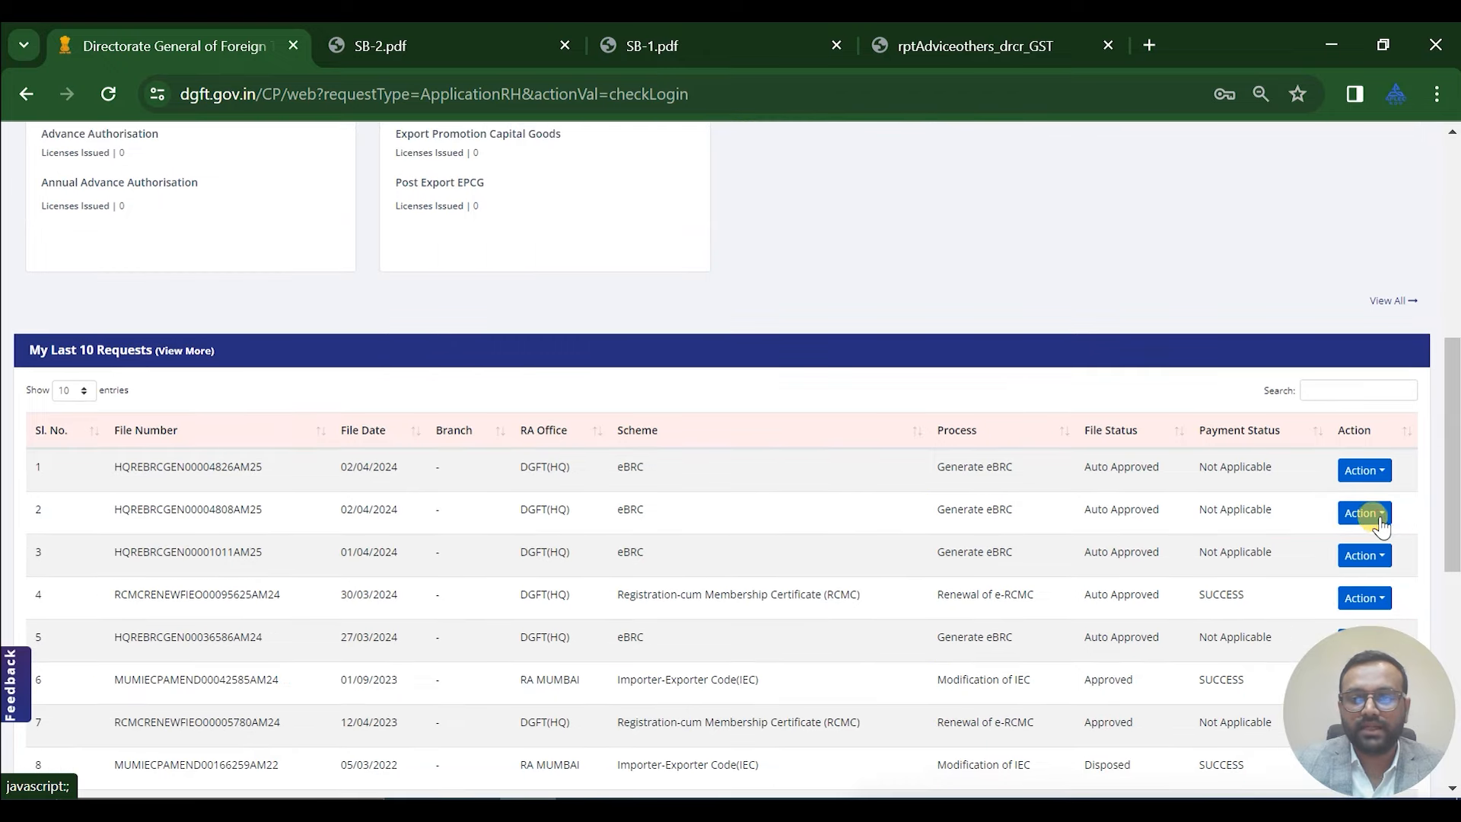
{"action": "left_click", "coordinate": [1380, 523]}
{"action": "left_click", "coordinate": [1361, 531]}
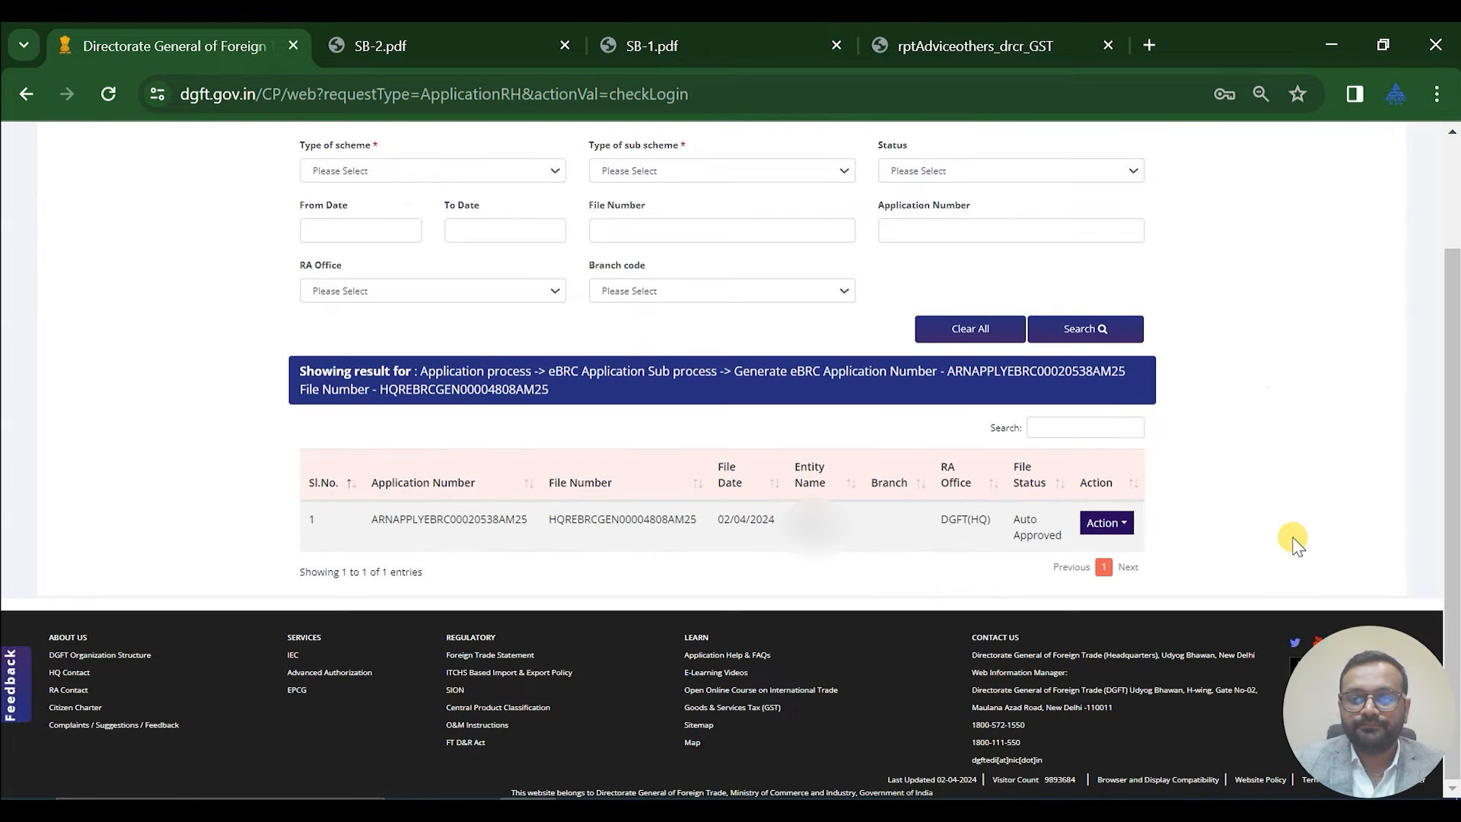
{"action": "left_click", "coordinate": [1107, 522]}
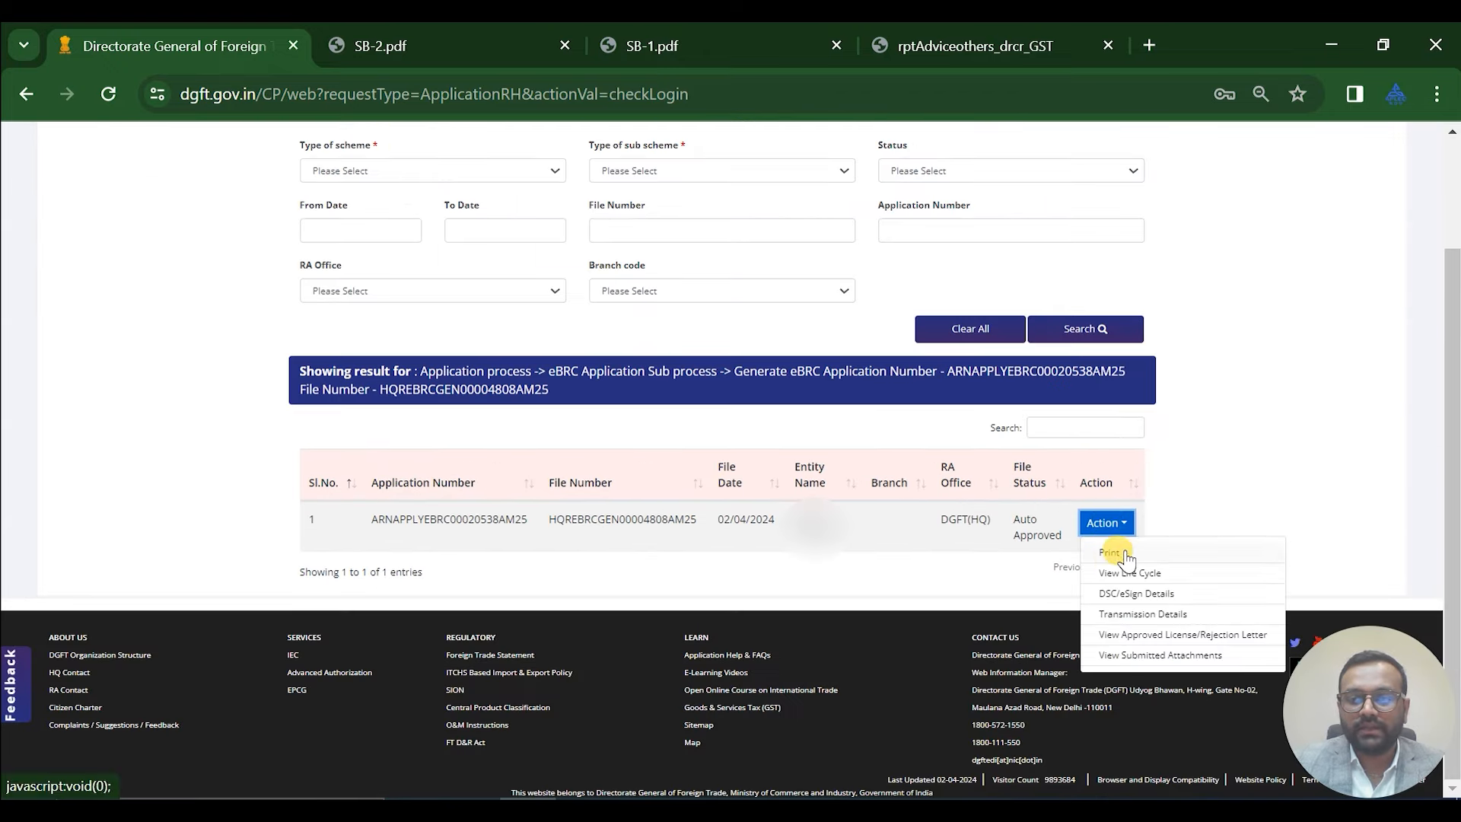
{"action": "left_click", "coordinate": [1118, 554]}
{"action": "scroll", "coordinate": [1375, 201], "scroll_direction": "up", "scroll_amount": 1}
{"action": "scroll", "coordinate": [1375, 216], "scroll_direction": "up", "scroll_amount": 1}
{"action": "left_click", "coordinate": [1376, 219]}
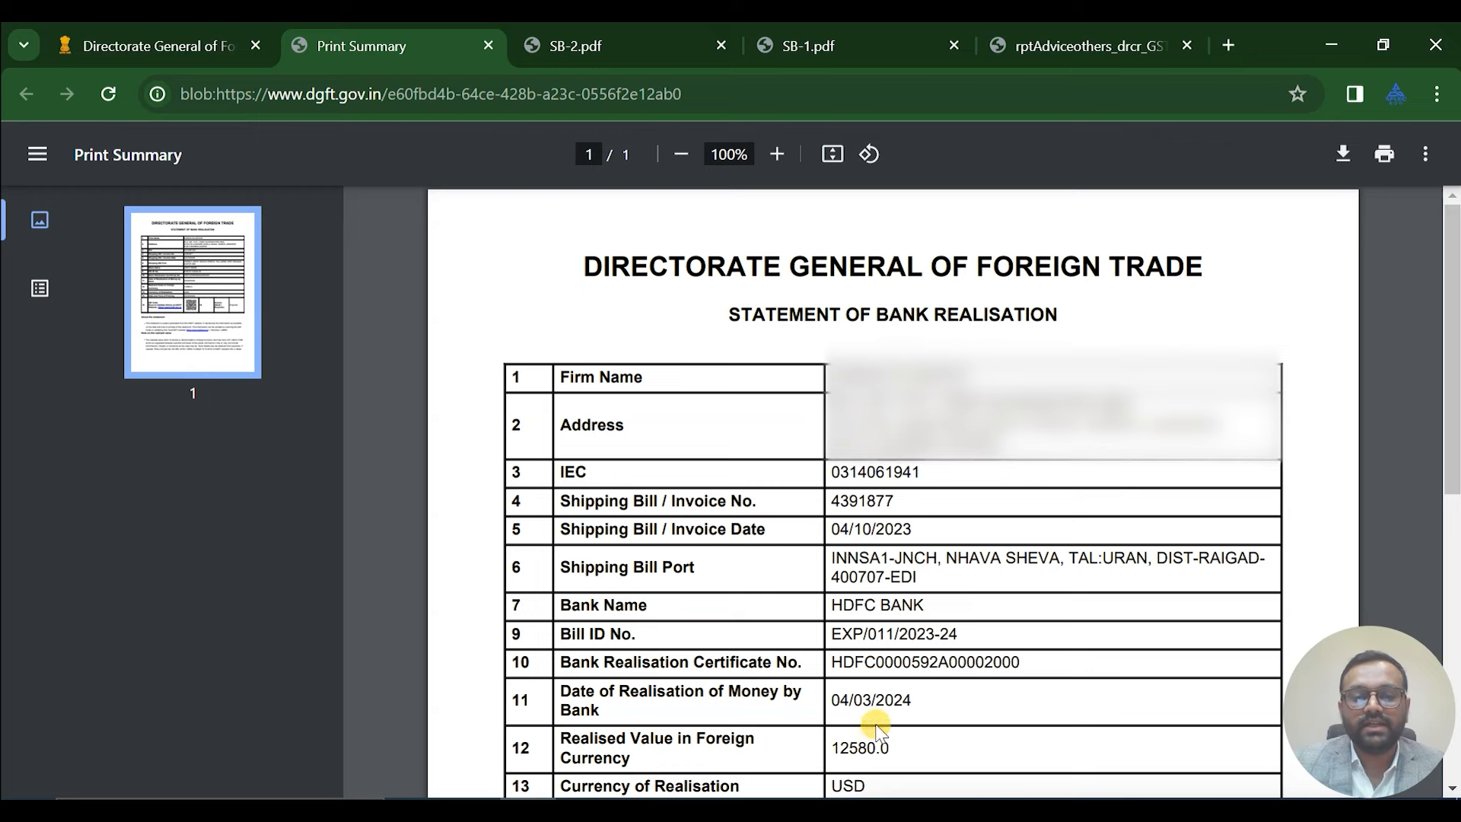
{"action": "scroll", "coordinate": [928, 599], "scroll_direction": "down", "scroll_amount": 2}
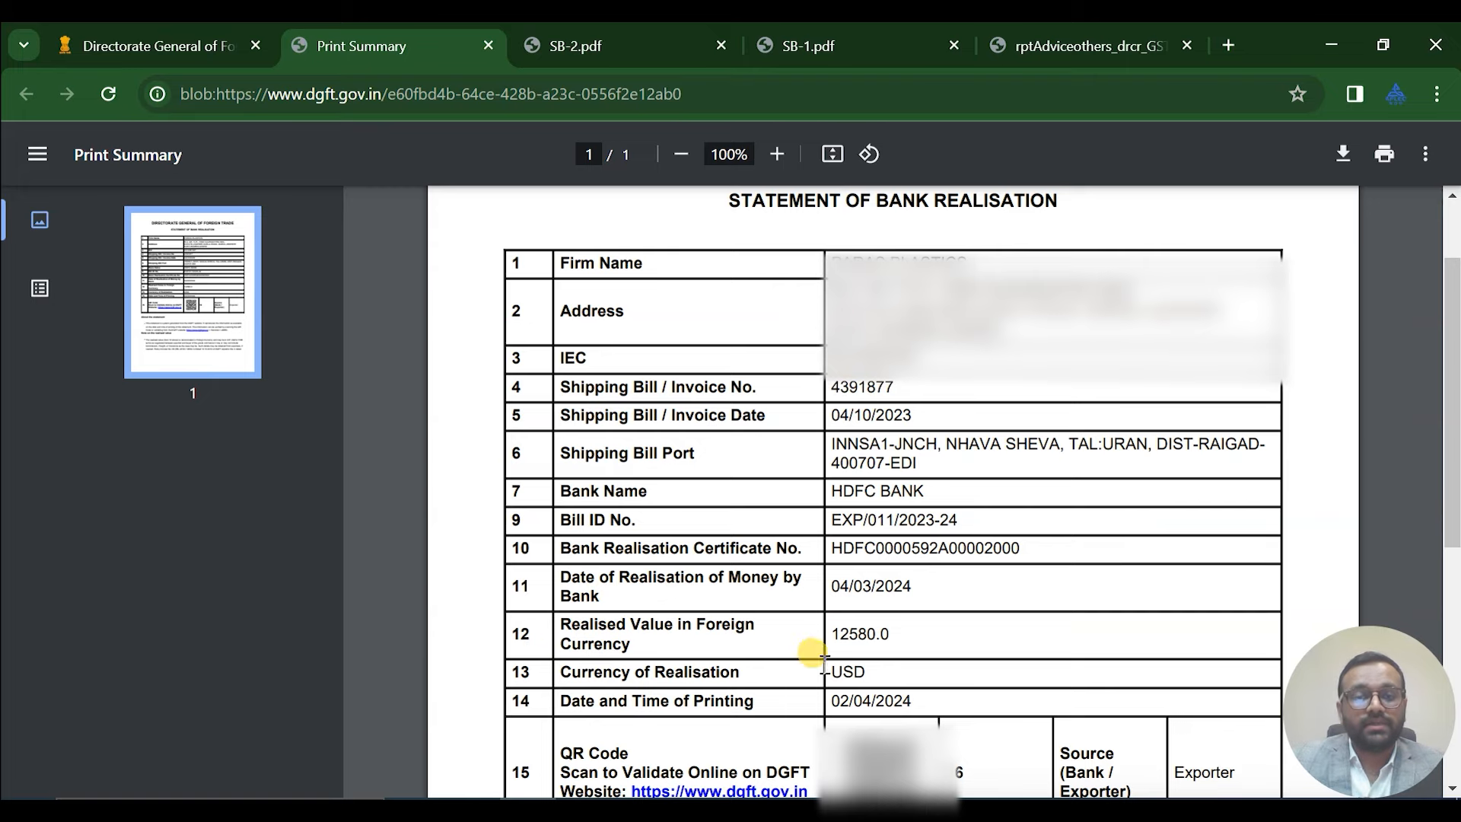
{"action": "scroll", "coordinate": [925, 694], "scroll_direction": "down", "scroll_amount": 2}
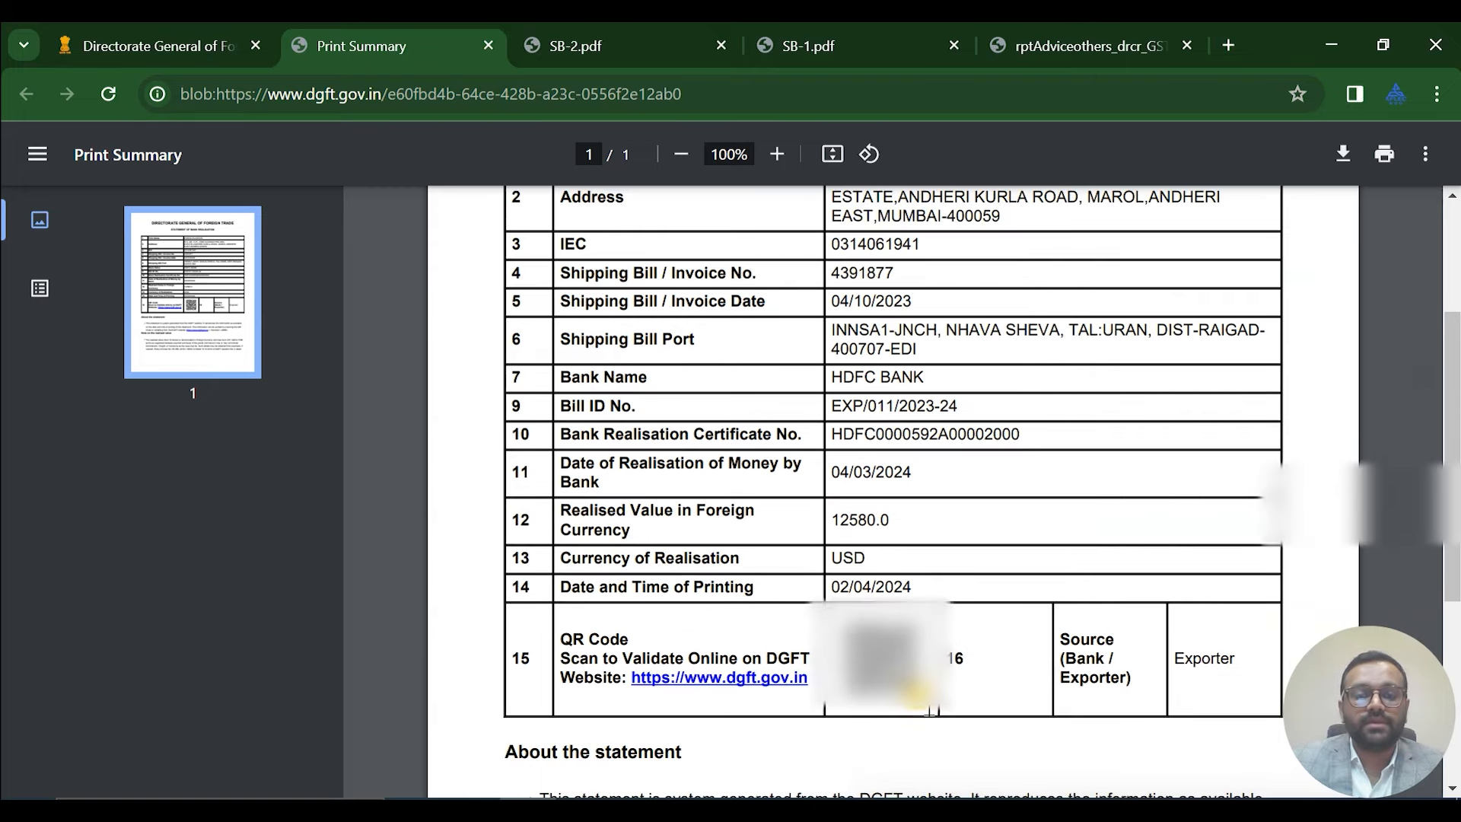
{"action": "scroll", "coordinate": [929, 711], "scroll_direction": "down", "scroll_amount": 2}
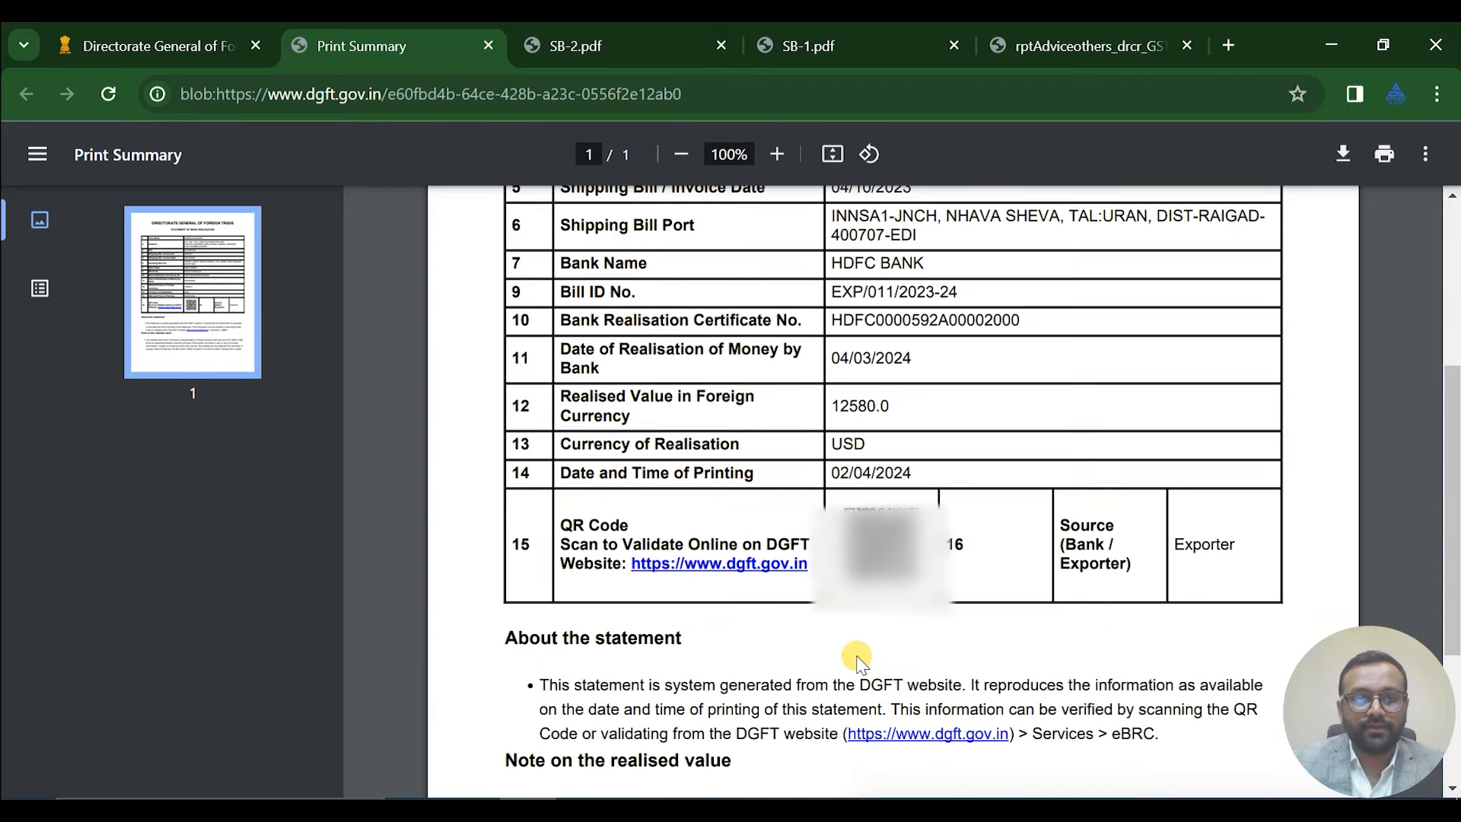
{"action": "left_click", "coordinate": [487, 45]}
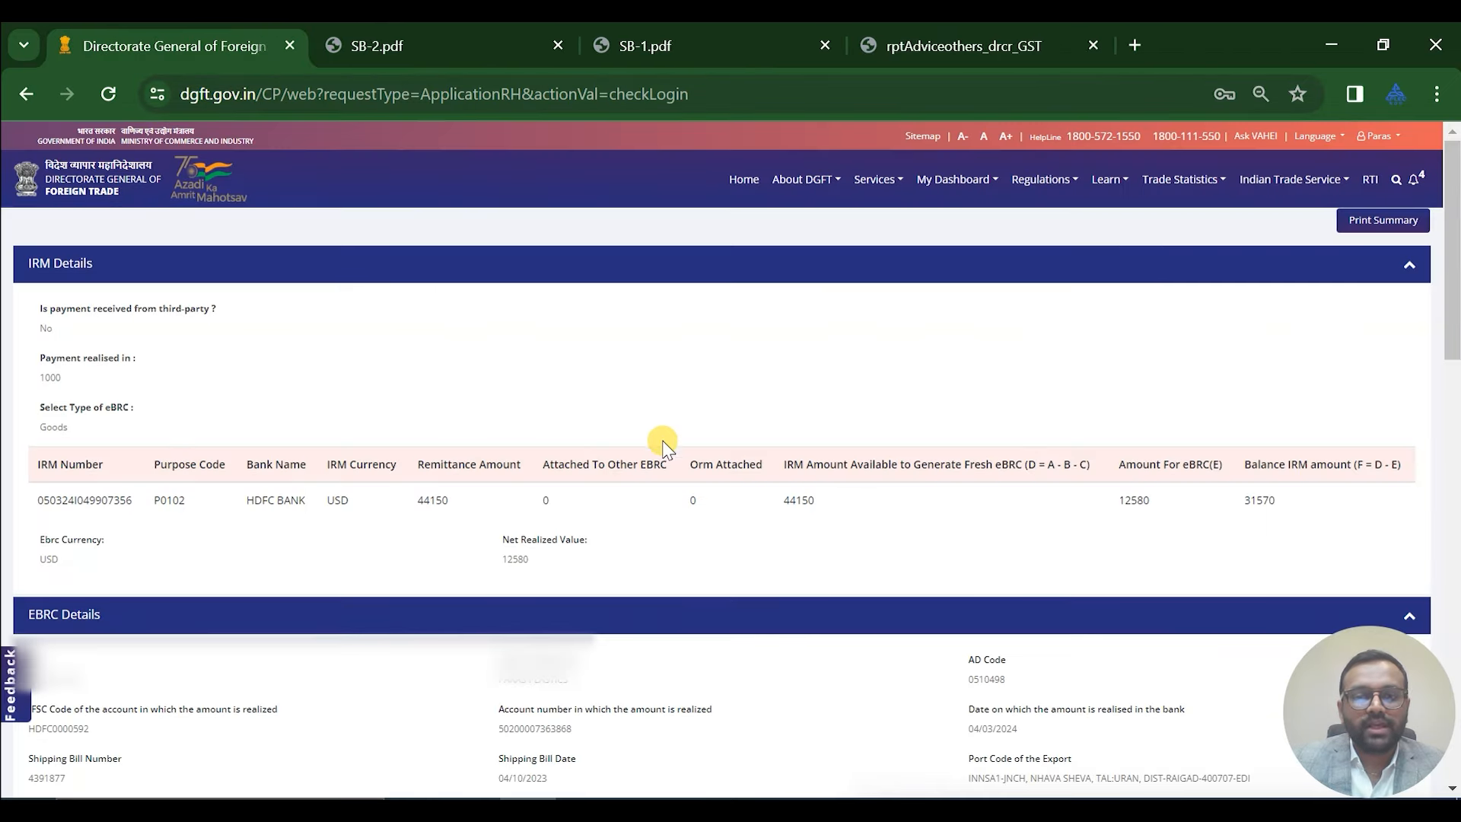